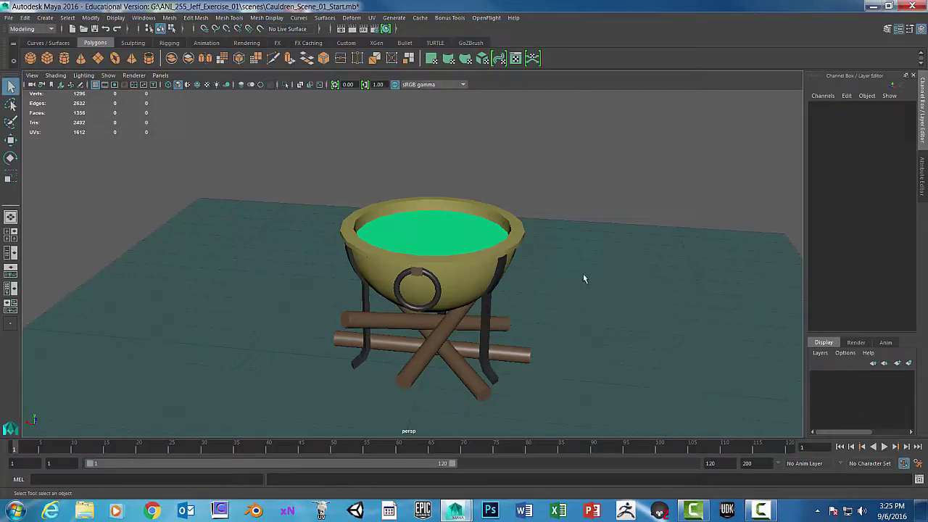
# Step: Create a locator at the origin of the cauldron scene
pyautogui.keyDown('alt'); pyautogui.moveTo(590, 293); pyautogui.dragTo(548, 269); pyautogui.keyUp('alt')
pyautogui.keyDown('alt'); pyautogui.moveTo(548, 269); pyautogui.dragTo(559, 294, button='middle'); pyautogui.keyUp('alt')
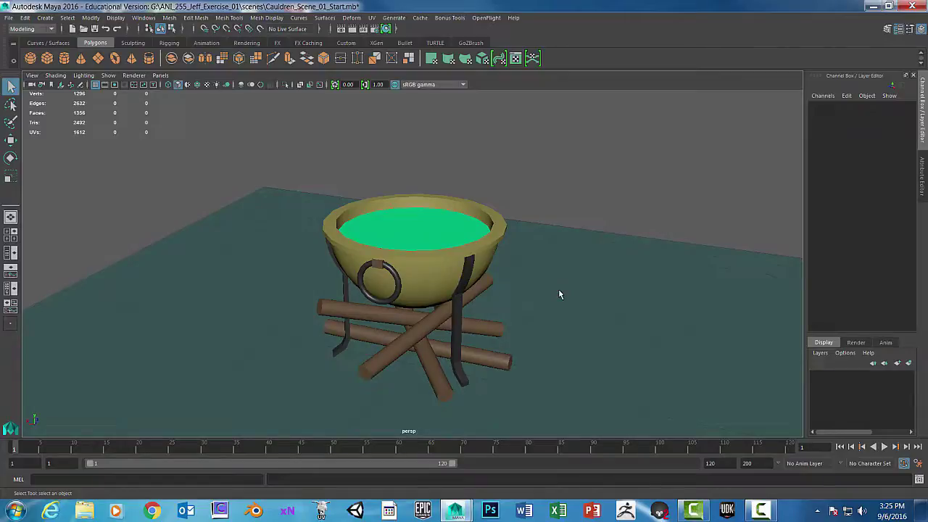
pyautogui.scroll(-2, 558, 295)
pyautogui.moveTo(558, 294)
pyautogui.keyDown('alt'); pyautogui.mouseDown()
pyautogui.moveTo(575, 290)
pyautogui.moveTo(557, 284)
pyautogui.moveTo(556, 294)
pyautogui.mouseUp(); pyautogui.keyUp('alt')
pyautogui.scroll(-3, 578, 294)
pyautogui.scroll(-3, 579, 295)
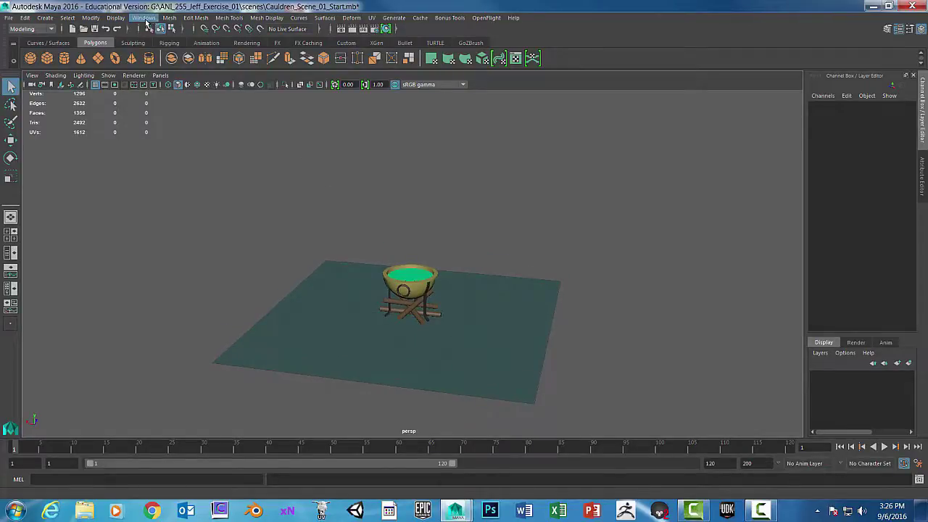
pyautogui.click(144, 18)
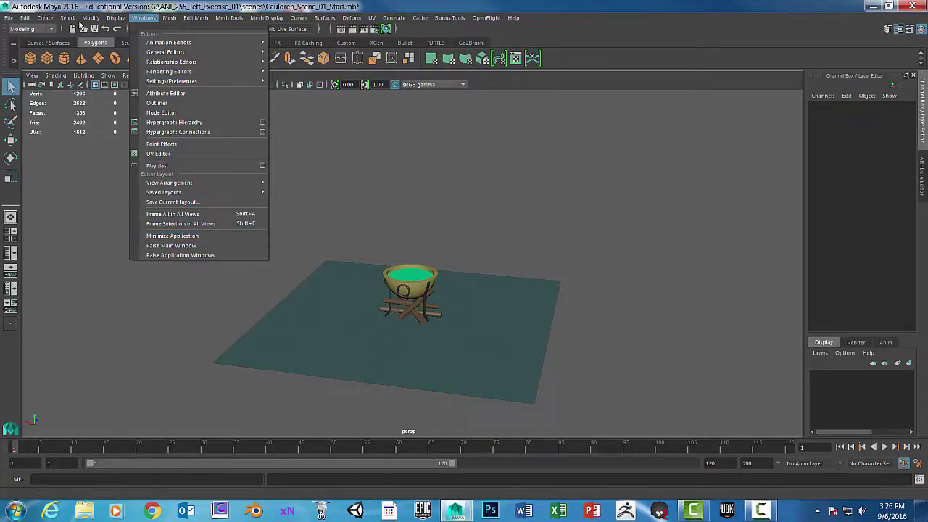
pyautogui.moveTo(44, 18)
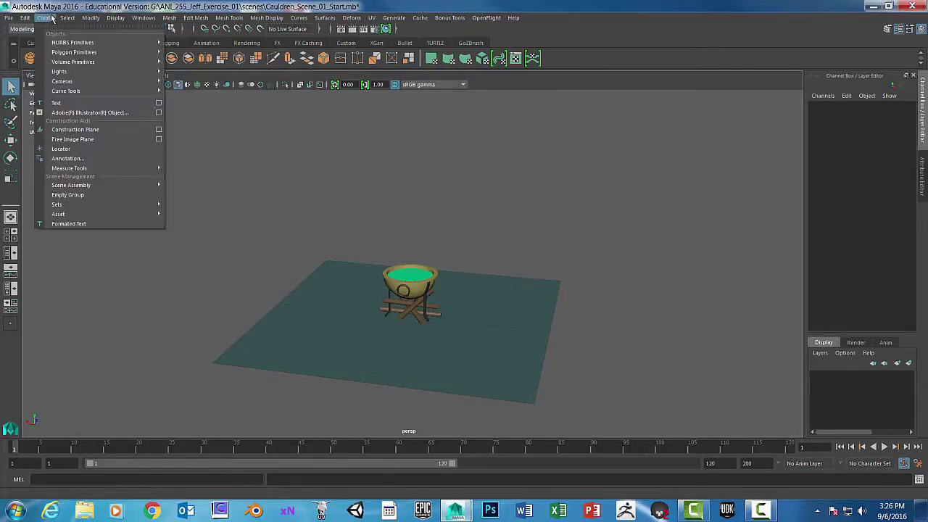
pyautogui.click(61, 148)
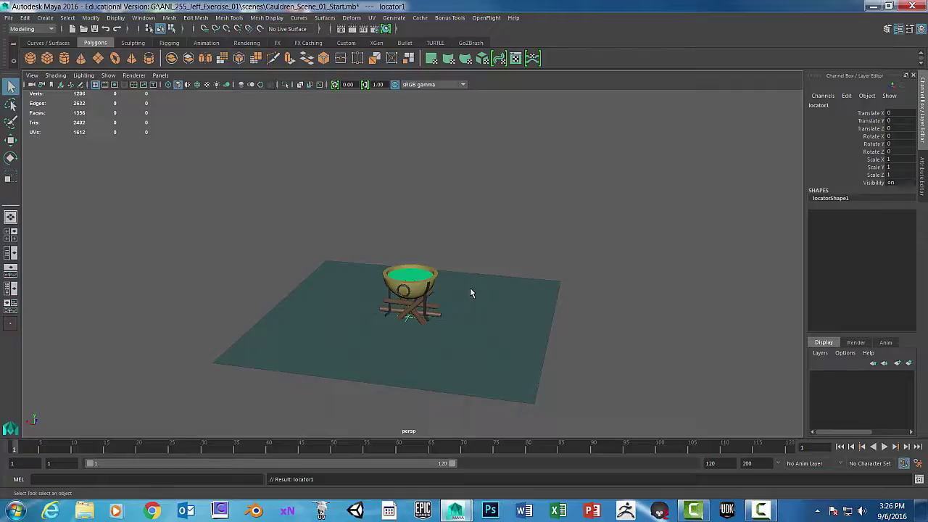
pyautogui.click(49, 20)
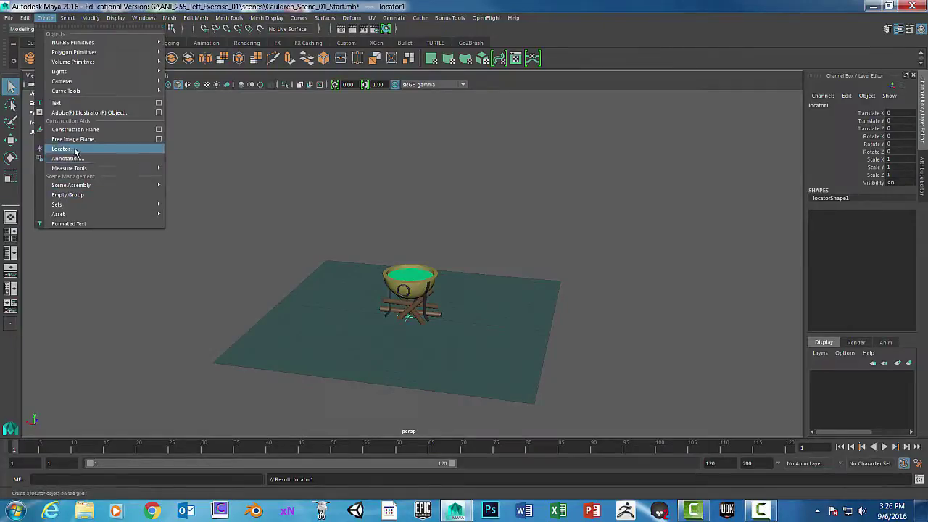
pyautogui.click(435, 316)
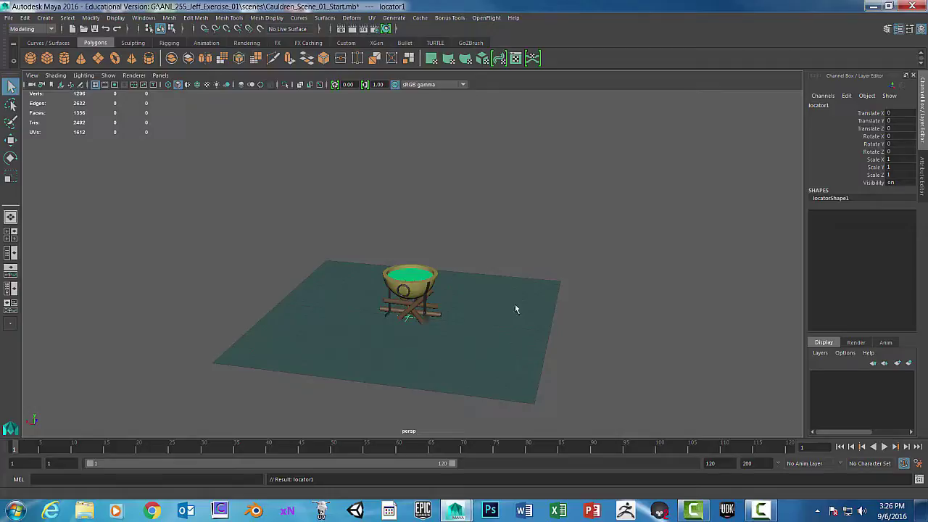
# Step: Move the locator high above and to the side of the cauldron, at about X 9.73, Y 16.76, Z 0
pyautogui.press('w')
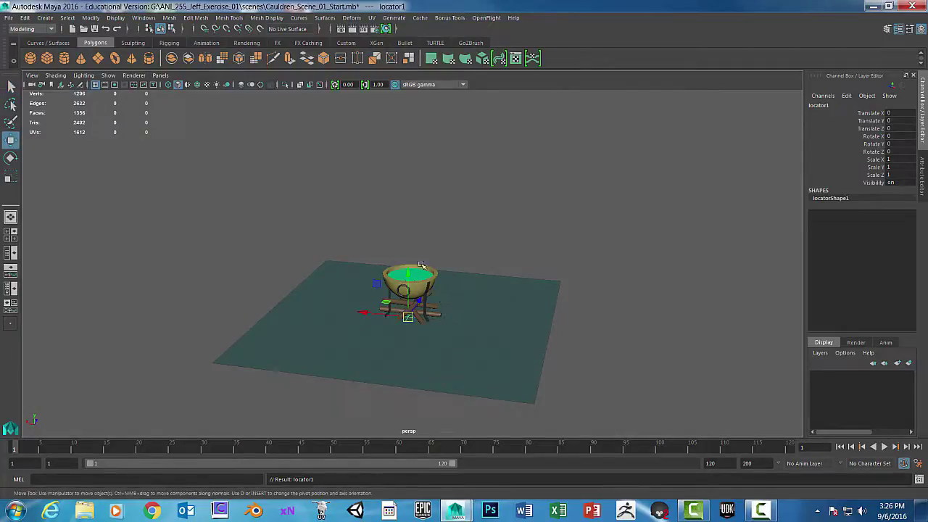
pyautogui.moveTo(409, 273); pyautogui.dragTo(408, 172)
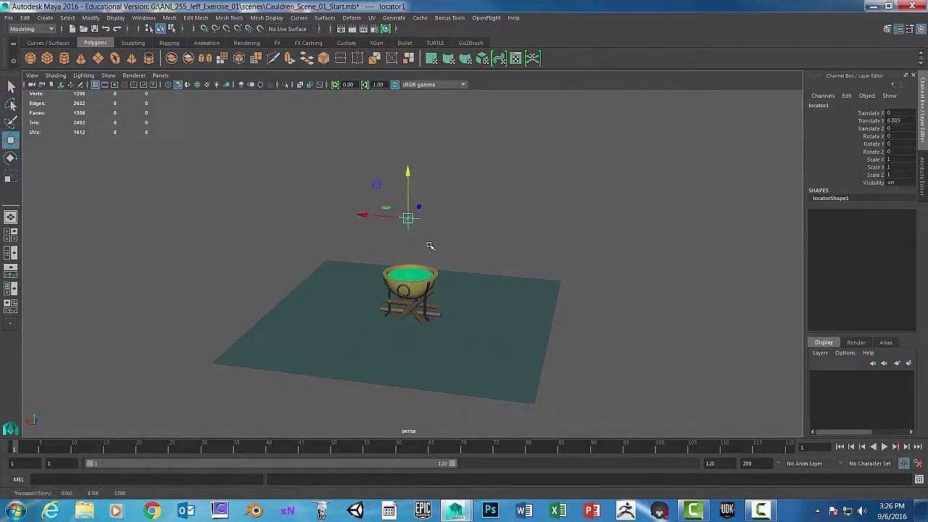
pyautogui.moveTo(367, 216); pyautogui.dragTo(284, 210)
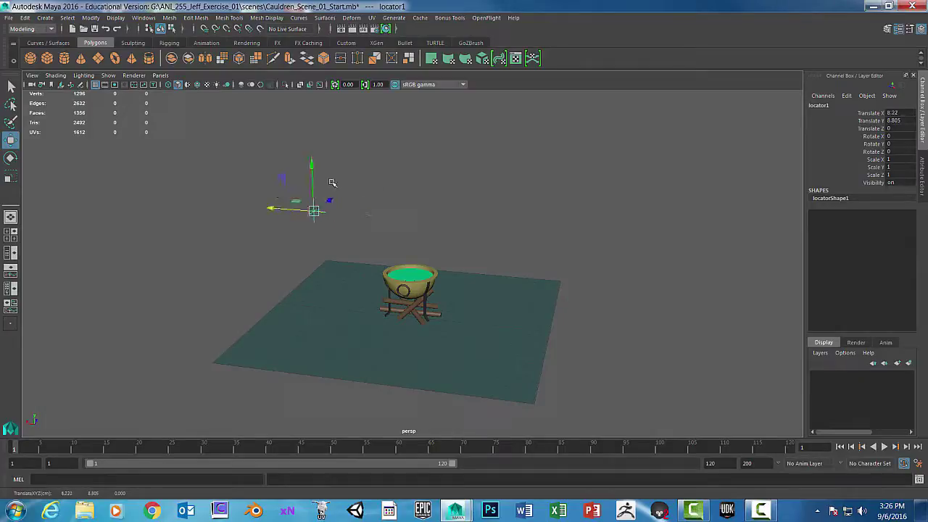
pyautogui.moveTo(314, 167); pyautogui.dragTo(306, 92)
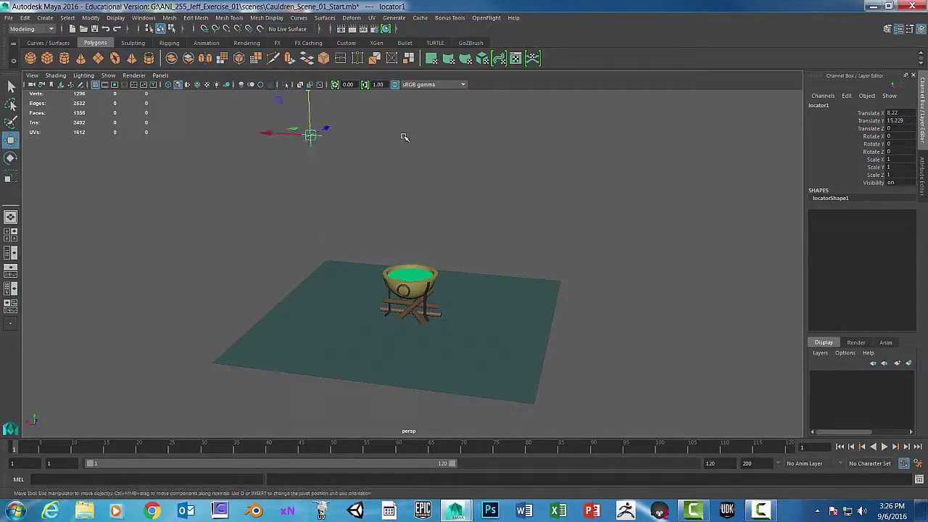
pyautogui.keyDown('alt'); pyautogui.moveTo(404, 138); pyautogui.dragTo(421, 140); pyautogui.keyUp('alt')
pyautogui.keyDown('alt'); pyautogui.moveTo(421, 143); pyautogui.dragTo(447, 189, button='middle'); pyautogui.keyUp('alt')
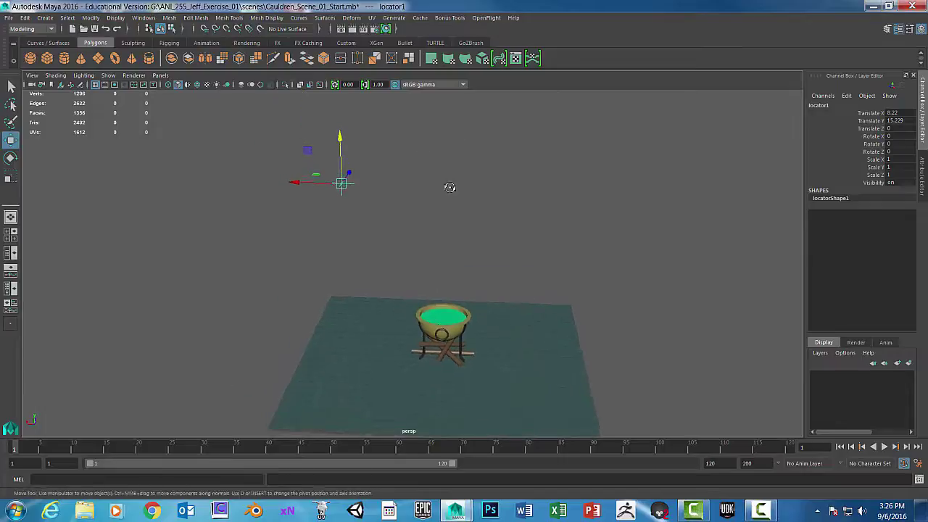
pyautogui.moveTo(350, 136); pyautogui.dragTo(348, 118)
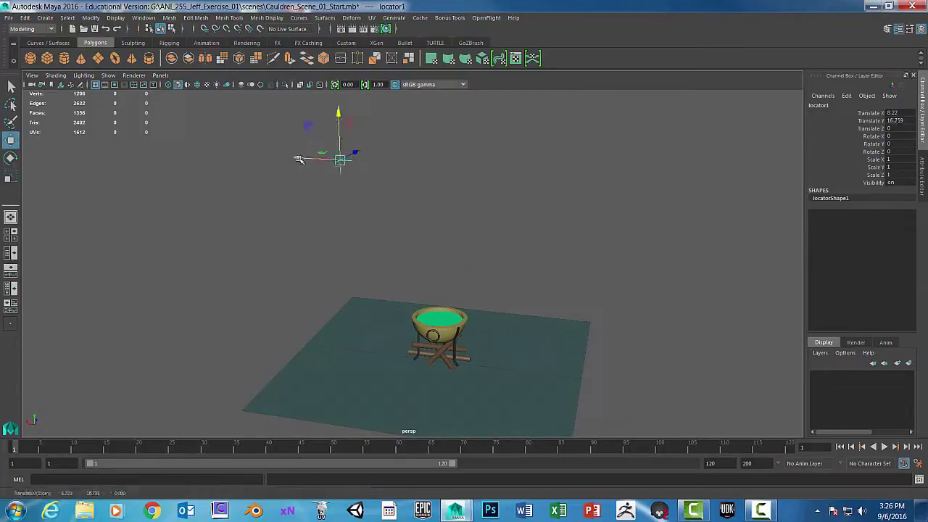
pyautogui.moveTo(299, 159); pyautogui.dragTo(279, 156)
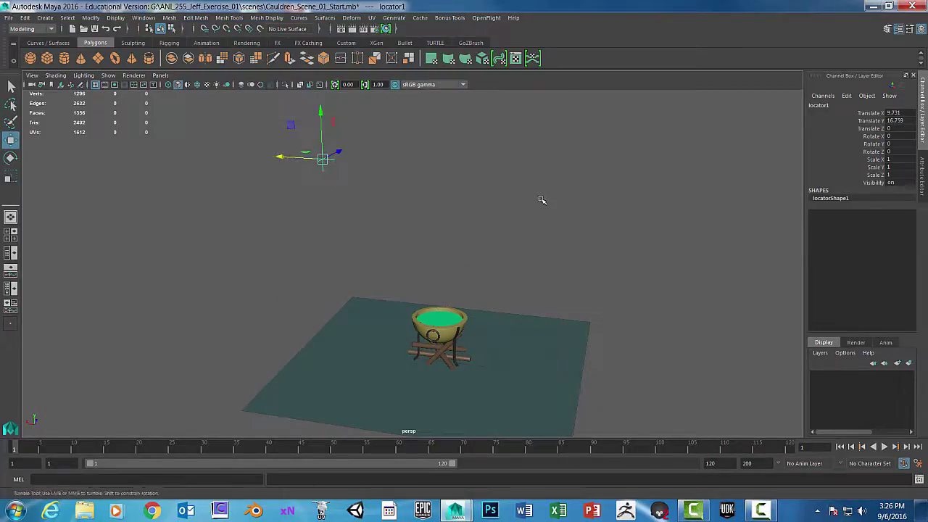
pyautogui.keyDown('alt'); pyautogui.moveTo(542, 200); pyautogui.dragTo(534, 195); pyautogui.keyUp('alt')
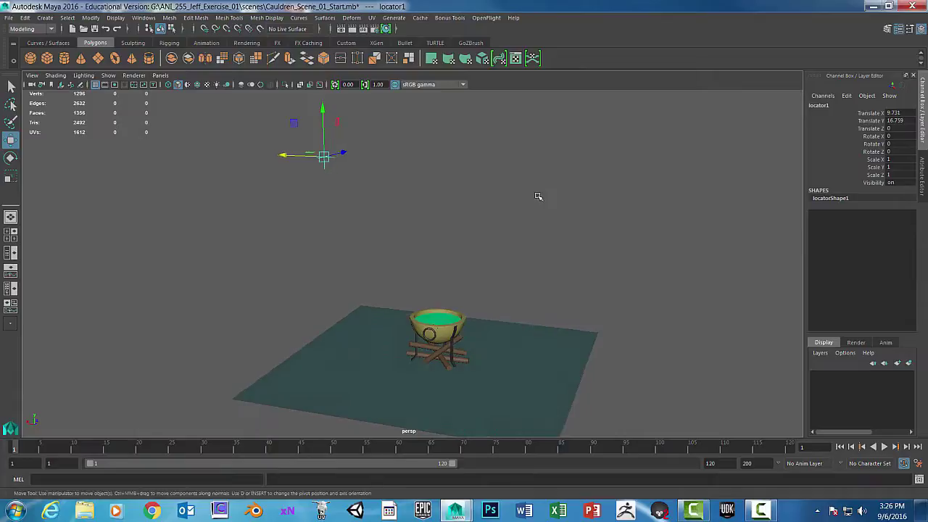
# Step: Duplicate the locator and place the copy below the original, nearer the cauldron, at about X 7.46, Y 13.91
pyautogui.hotkey('ctrl', 'd')
pyautogui.moveTo(324, 114); pyautogui.dragTo(324, 165)
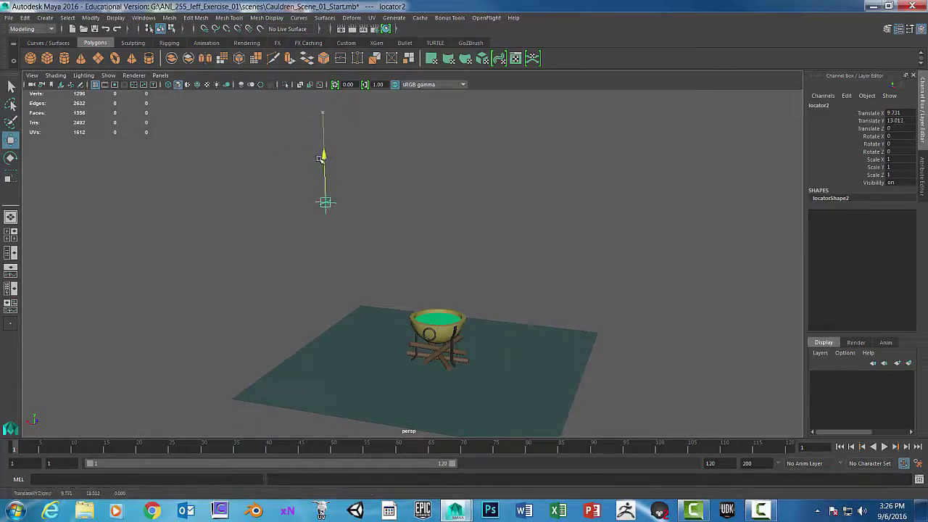
pyautogui.moveTo(285, 204); pyautogui.dragTo(321, 208)
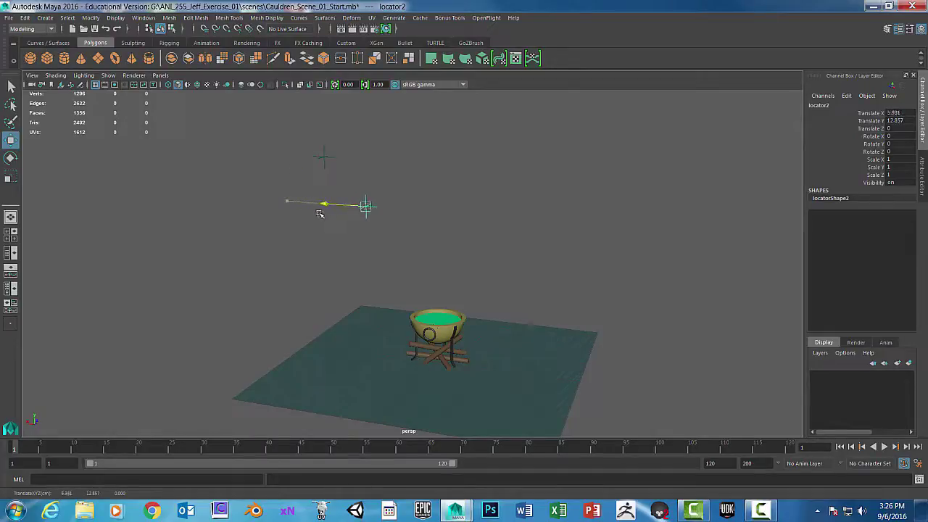
pyautogui.moveTo(356, 156); pyautogui.dragTo(357, 147)
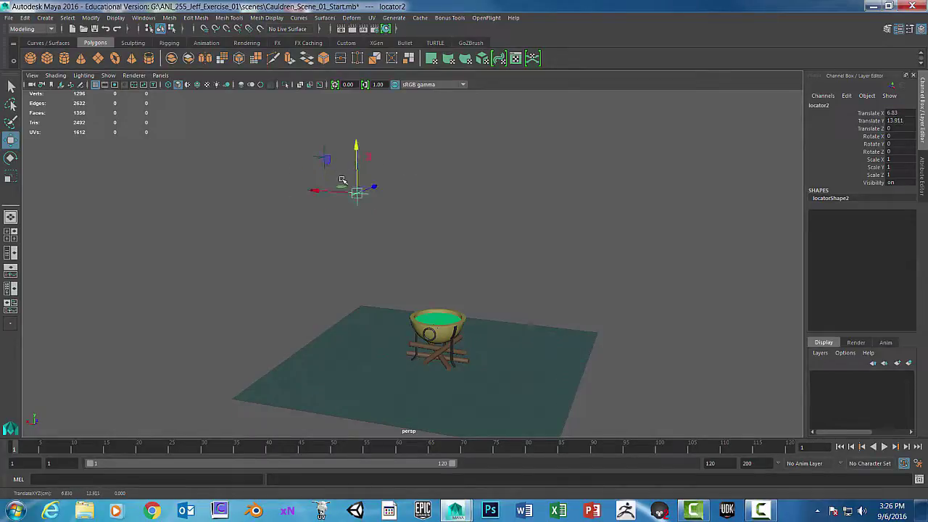
pyautogui.moveTo(319, 191); pyautogui.dragTo(311, 191)
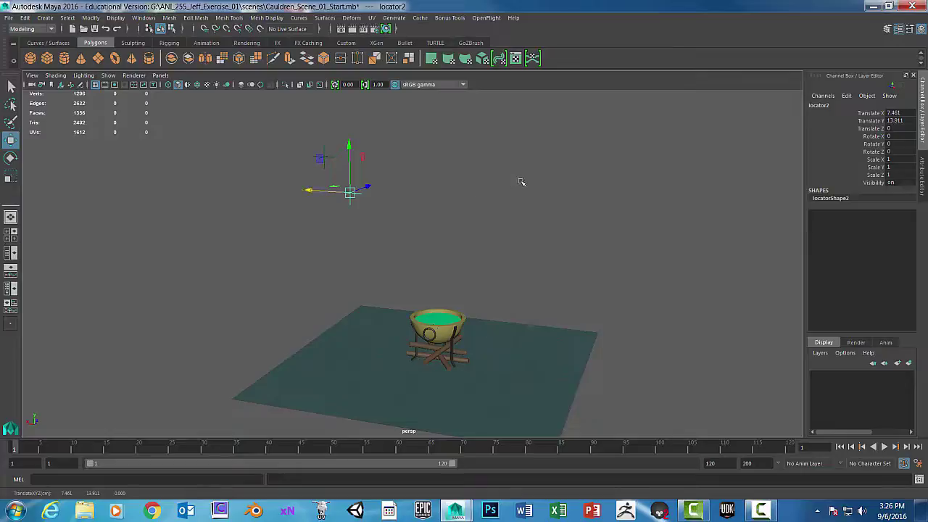
pyautogui.moveTo(520, 182)
pyautogui.keyDown('alt'); pyautogui.mouseDown()
pyautogui.moveTo(538, 169)
pyautogui.moveTo(513, 177)
pyautogui.mouseUp(); pyautogui.keyUp('alt')
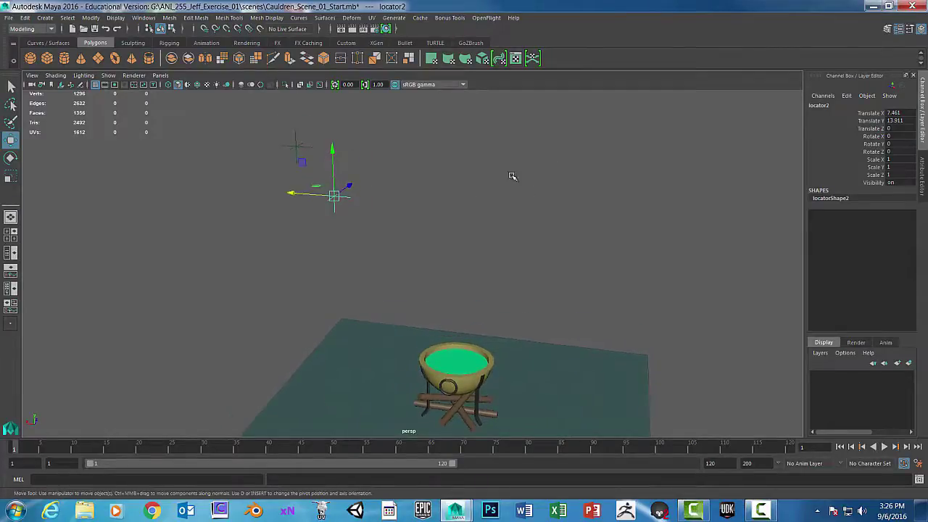
# Step: Select both locators, the upper one first, and limit the hotbox to the FX menu set
pyautogui.click(303, 147)
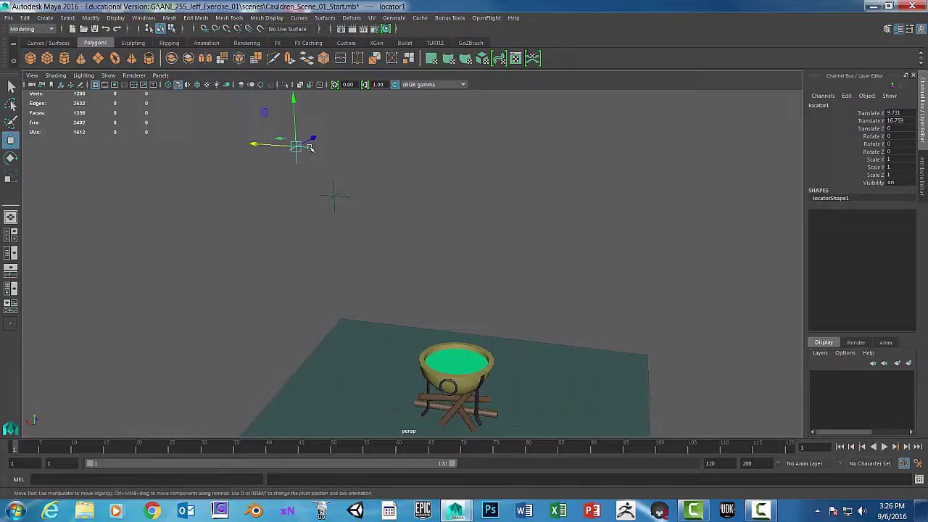
pyautogui.keyDown('shift'); pyautogui.click(348, 199); pyautogui.keyUp('shift')
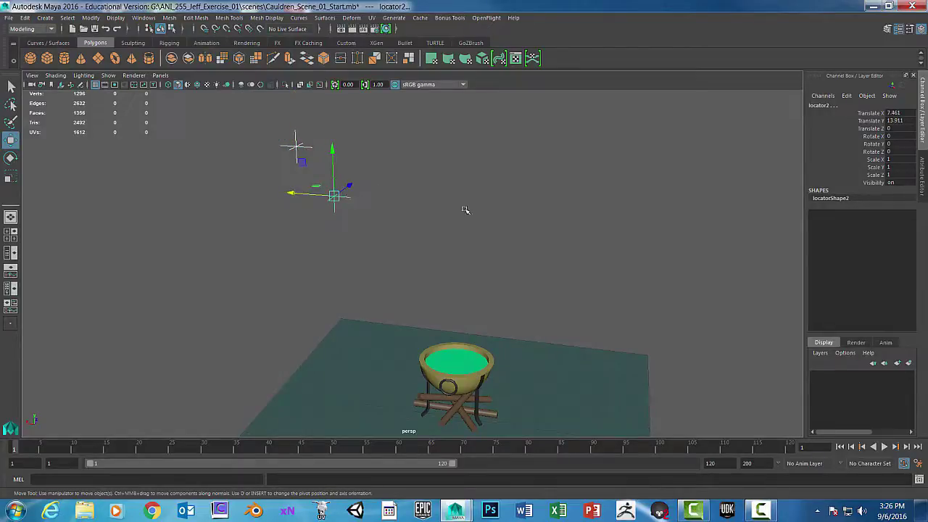
pyautogui.press('space')
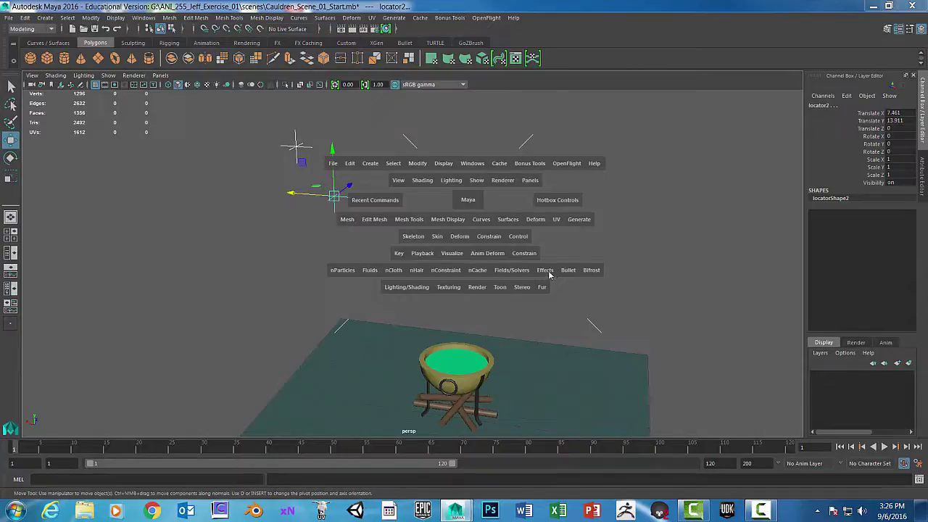
pyautogui.click(550, 205)
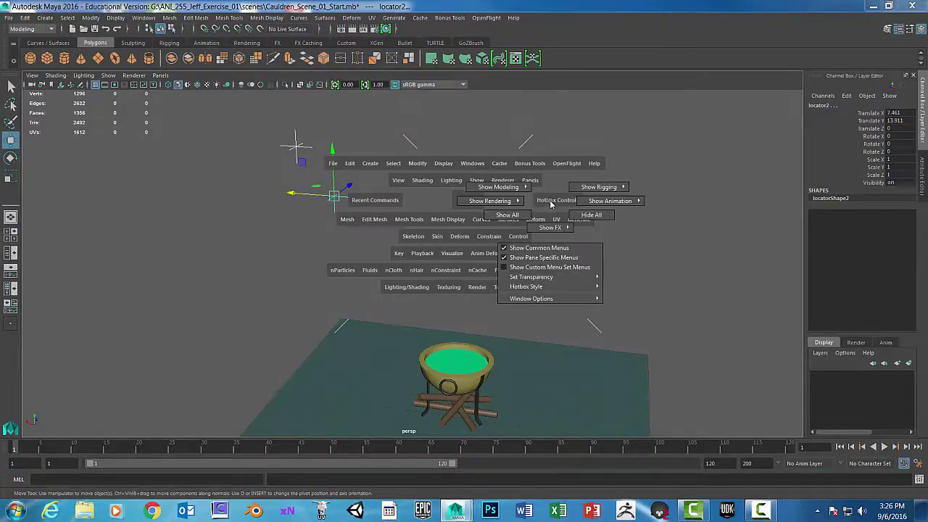
pyautogui.moveTo(551, 204); pyautogui.dragTo(555, 252)
pyautogui.press('space')
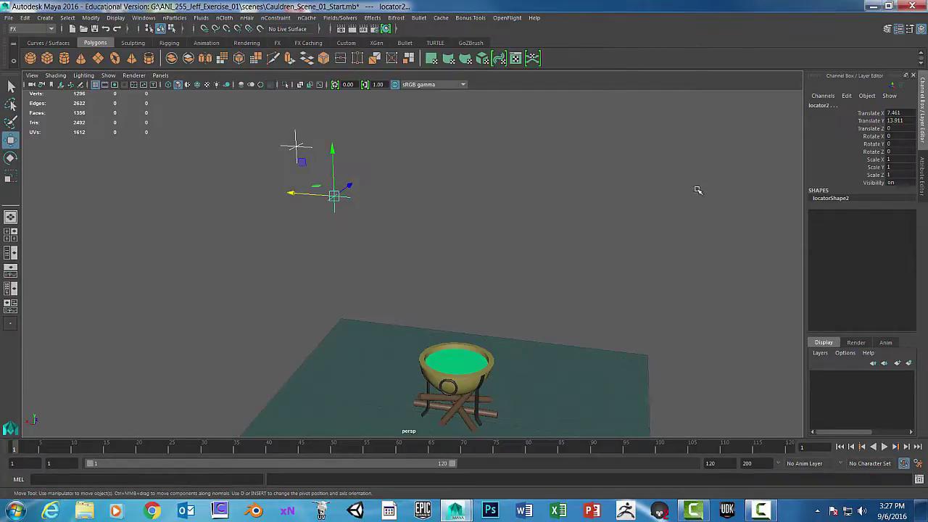
# Step: Create a lightning effect between the two locators with 30 curve segments, thickness 0.35 and glow intensity 0.25
pyautogui.press('space')
pyautogui.press('space')
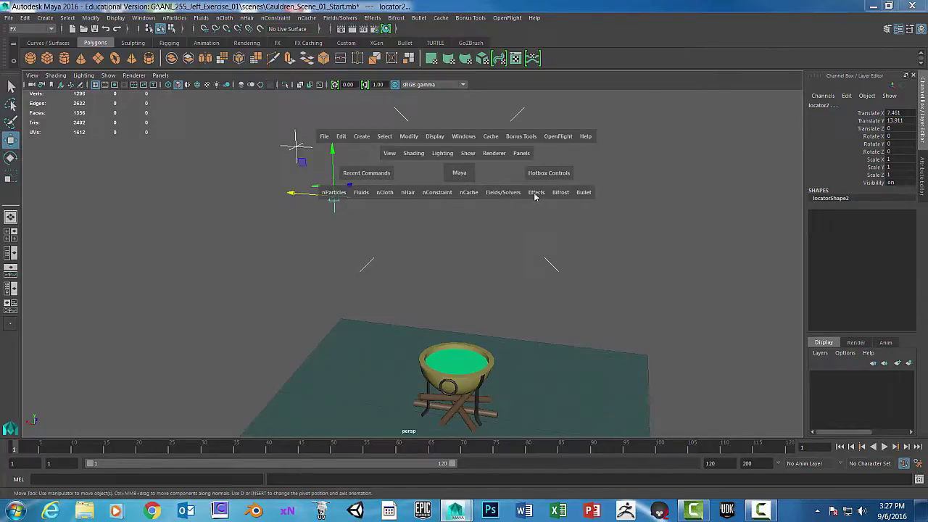
pyautogui.click(537, 192)
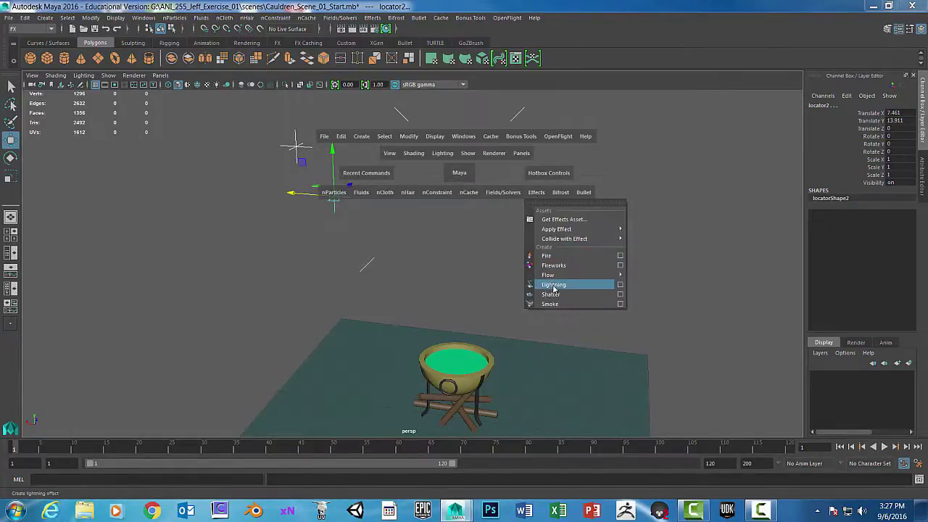
pyautogui.click(620, 284)
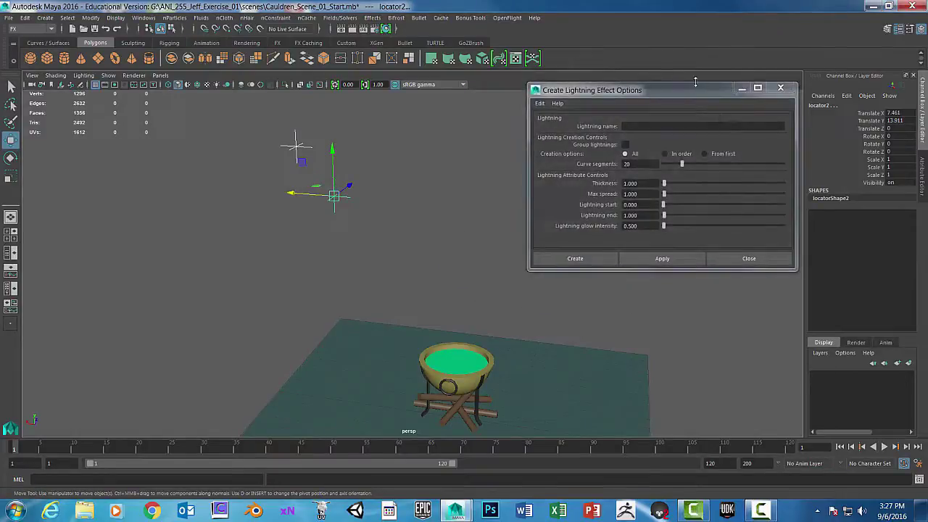
pyautogui.moveTo(681, 90); pyautogui.dragTo(611, 109)
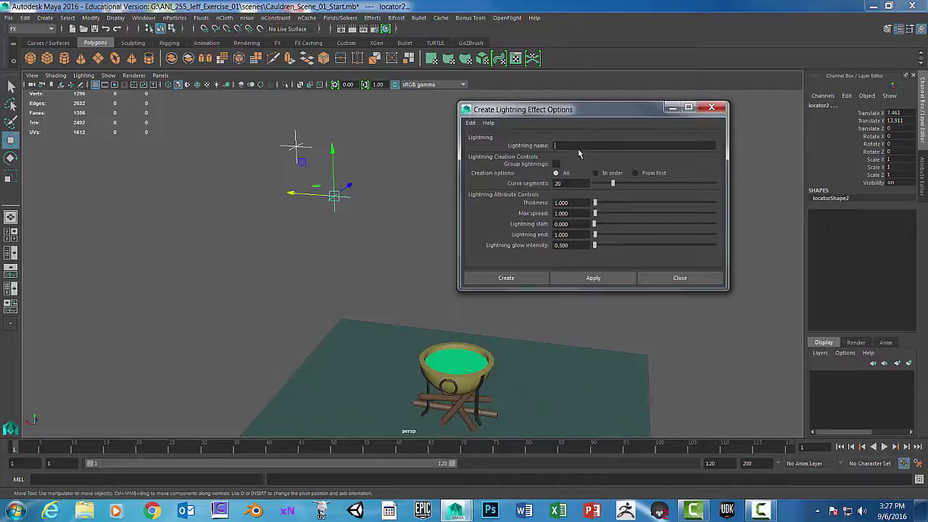
pyautogui.click(555, 145)
pyautogui.moveTo(573, 205); pyautogui.dragTo(537, 194)
pyautogui.write('1')
pyautogui.press('Return')
pyautogui.moveTo(571, 181); pyautogui.dragTo(528, 182)
pyautogui.press('Return')
pyautogui.click(576, 246)
pyautogui.press('Return')
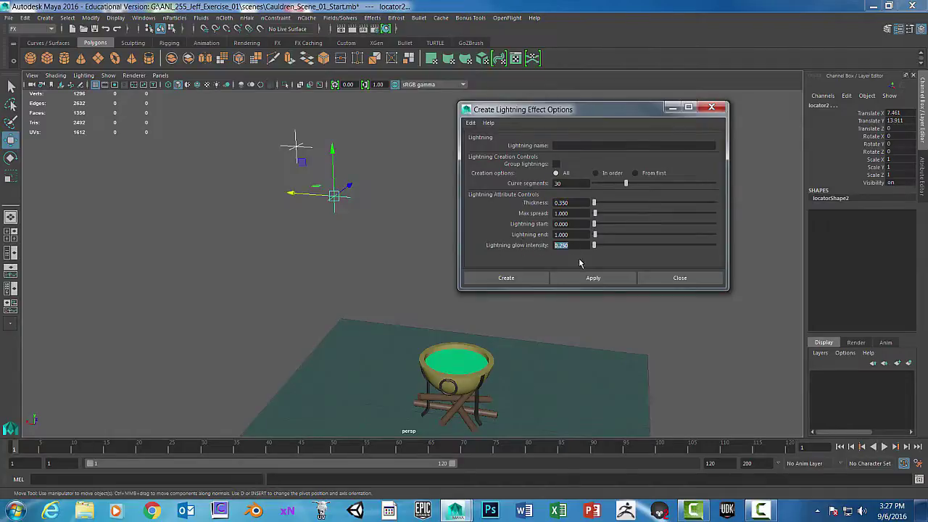
pyautogui.click(525, 278)
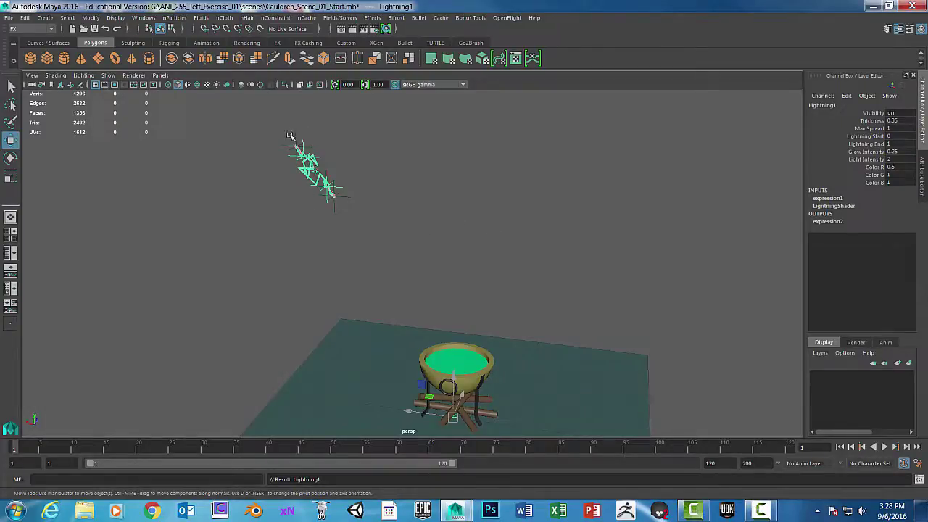
# Step: Move the lower locator vertically to test how the lightning follows, leaving it at about Y 13.97
pyautogui.click(343, 200)
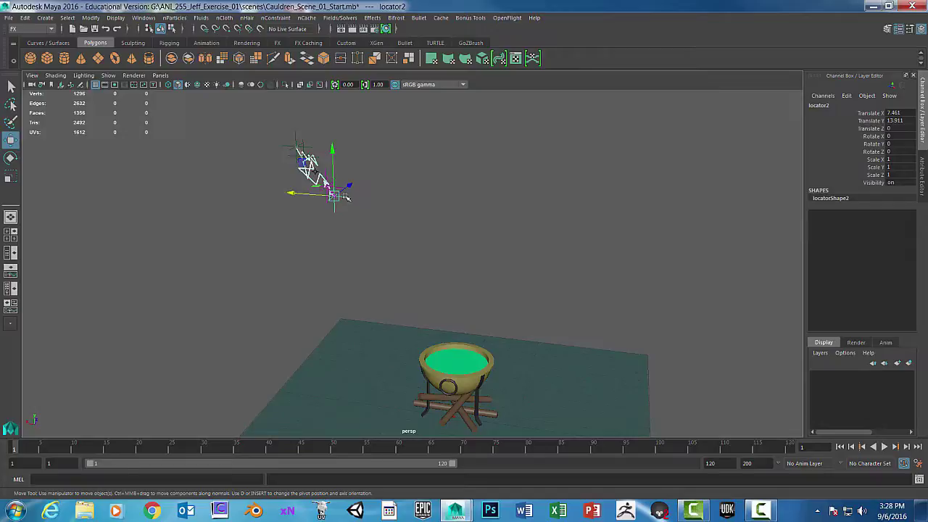
pyautogui.moveTo(333, 149); pyautogui.dragTo(379, 124)
pyautogui.hotkey('ctrl', 'z')
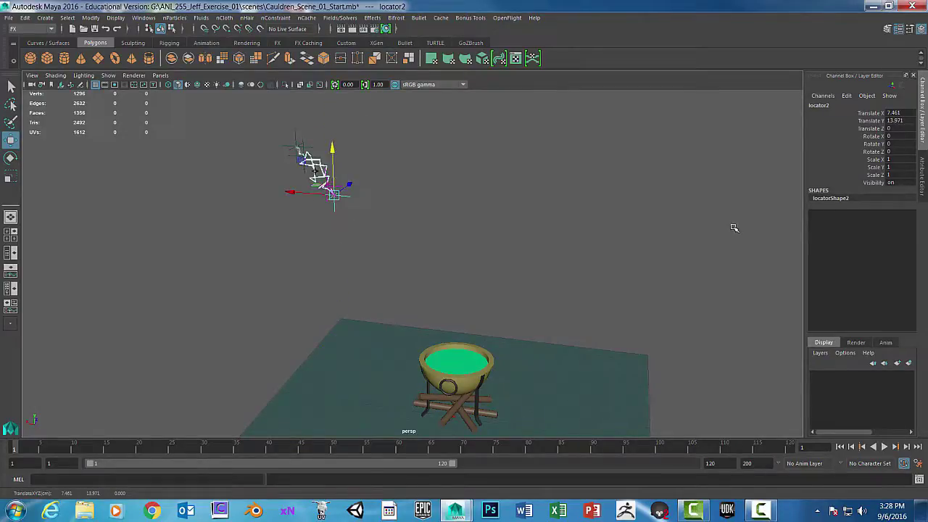
pyautogui.keyDown('alt'); pyautogui.moveTo(603, 220); pyautogui.dragTo(564, 186, button='middle'); pyautogui.keyUp('alt')
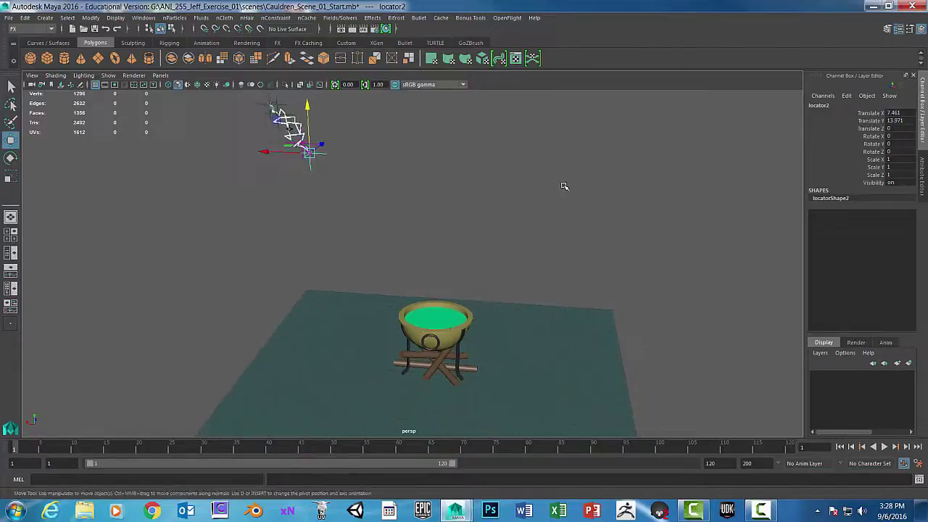
pyautogui.moveTo(555, 178)
pyautogui.keyDown('alt'); pyautogui.mouseDown()
pyautogui.moveTo(559, 191)
pyautogui.moveTo(503, 114)
pyautogui.moveTo(541, 182)
pyautogui.mouseUp(); pyautogui.keyUp('alt')
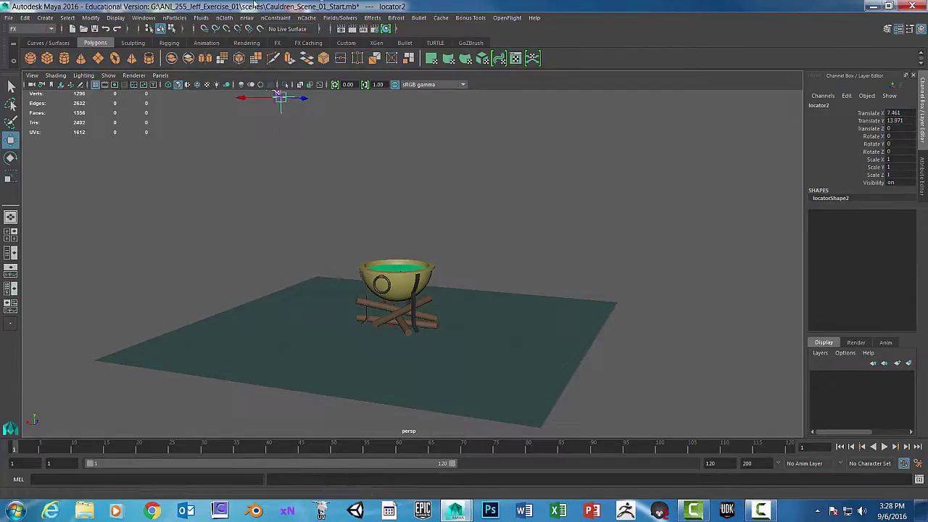
# Step: Open the preferences and choose Film (24 fps) as the working time unit in the general settings
pyautogui.click(147, 20)
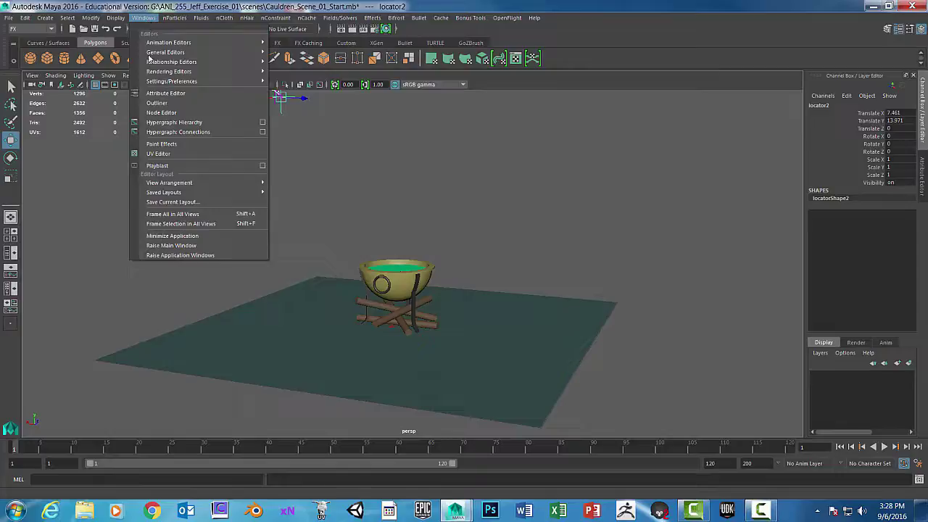
pyautogui.moveTo(169, 82)
pyautogui.click(287, 90)
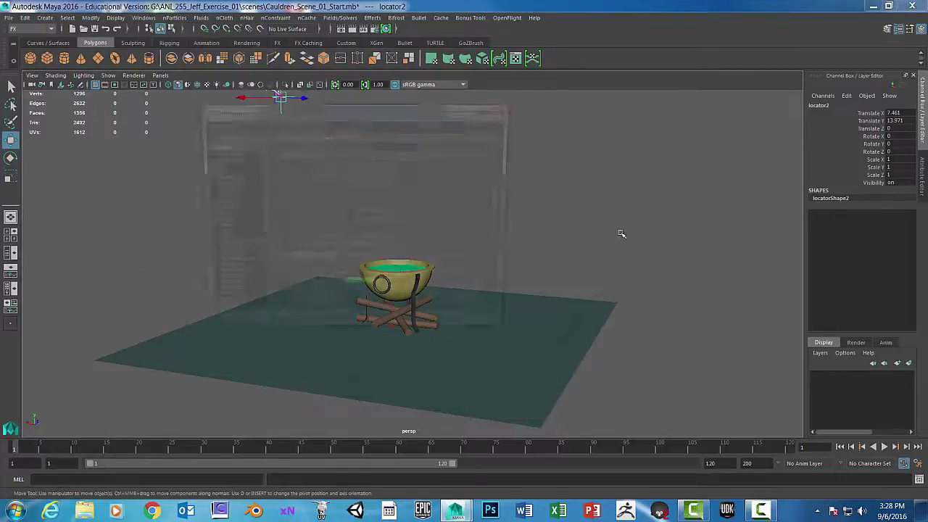
pyautogui.moveTo(391, 109); pyautogui.dragTo(695, 91)
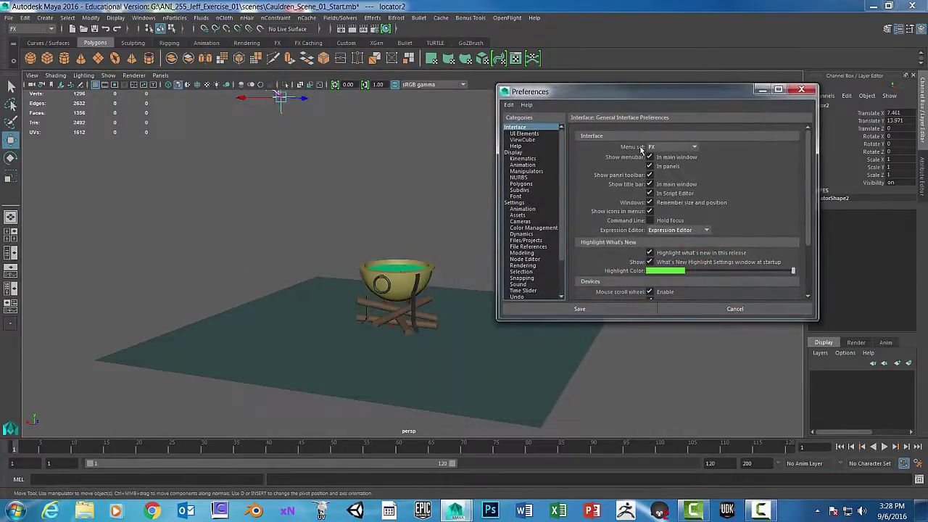
pyautogui.click(513, 202)
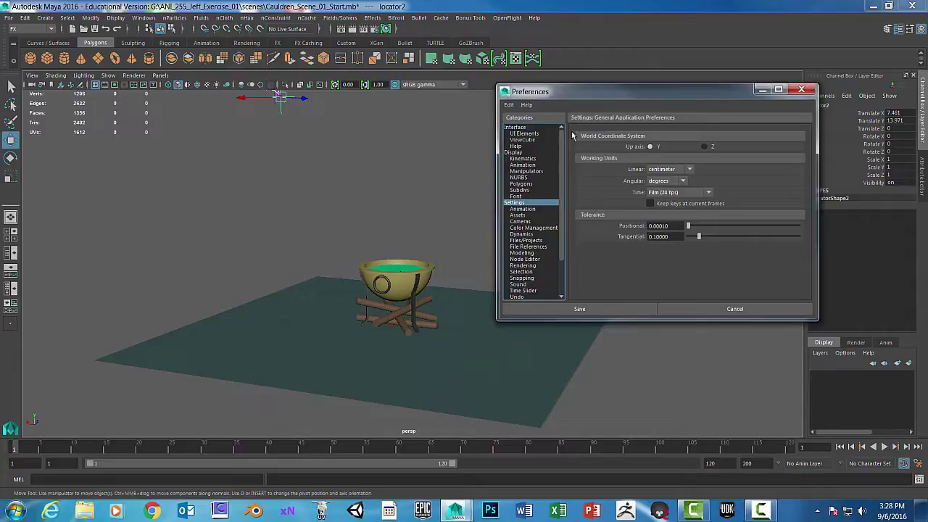
pyautogui.click(706, 194)
pyautogui.click(655, 208)
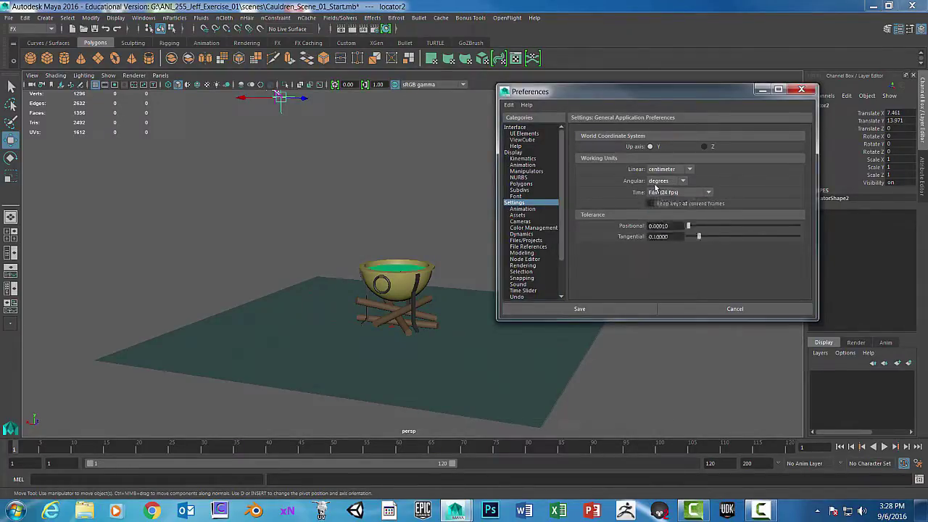
# Step: Set the time slider's playback end to 200 and its playback speed to Real-time (24 fps), and save the preferences
pyautogui.scroll(-2, 557, 281)
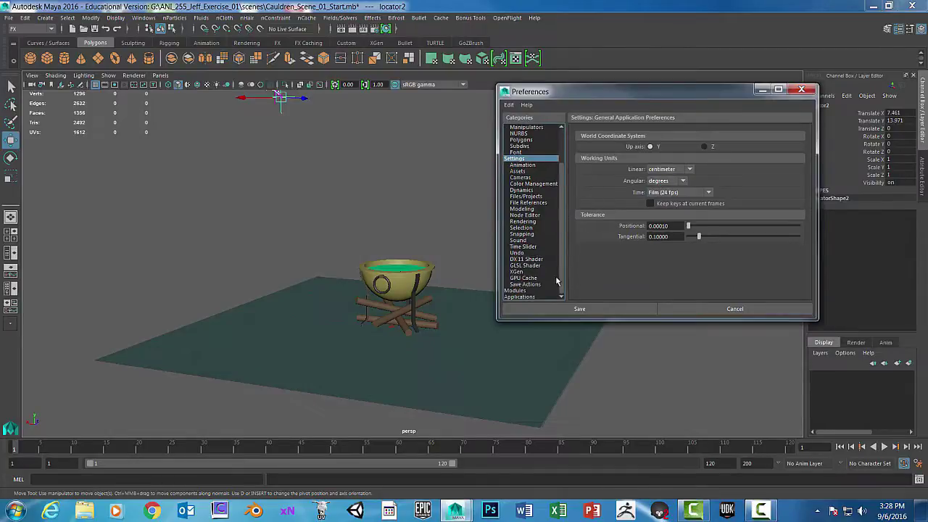
pyautogui.click(524, 247)
pyautogui.doubleClick(698, 147)
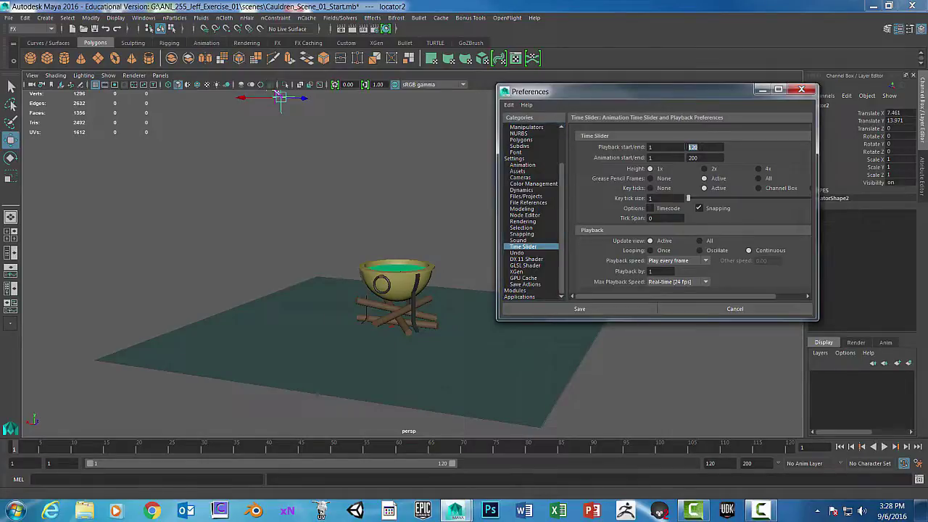
pyautogui.write('200')
pyautogui.press('Return')
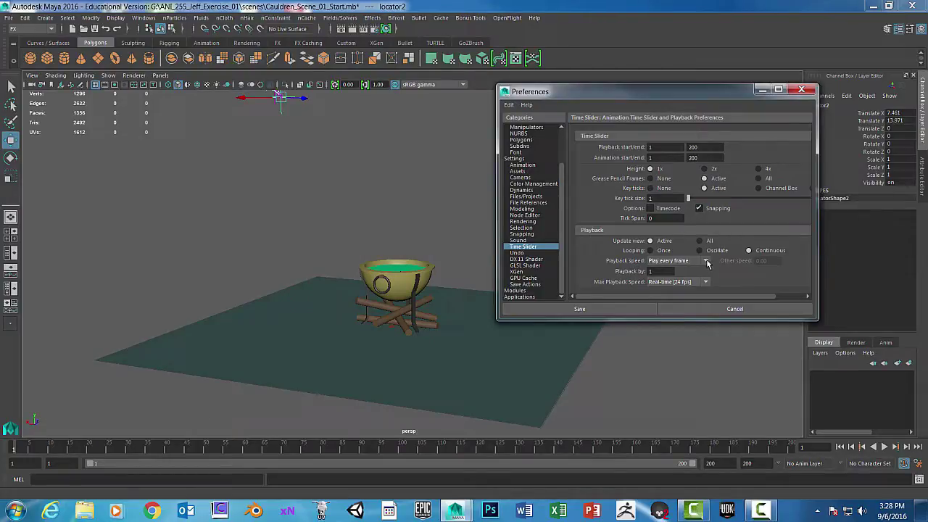
pyautogui.click(656, 265)
pyautogui.click(687, 274)
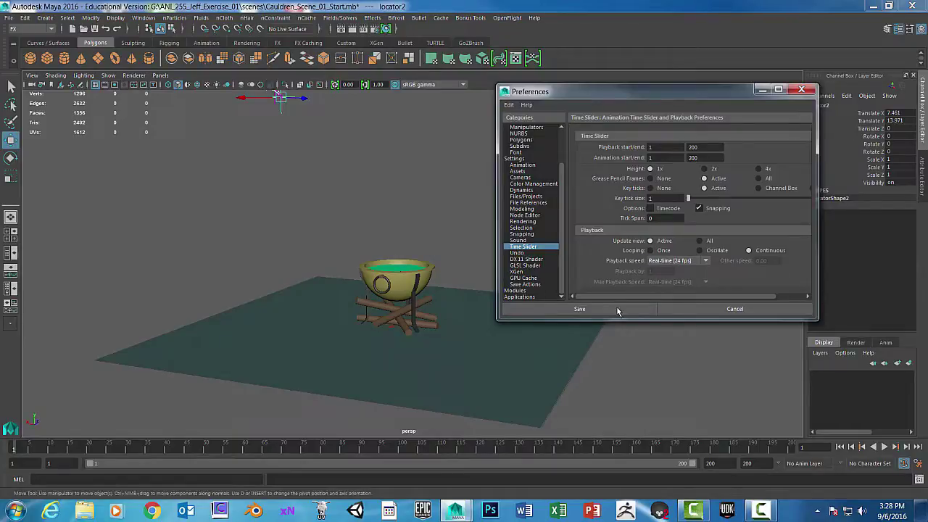
pyautogui.click(581, 309)
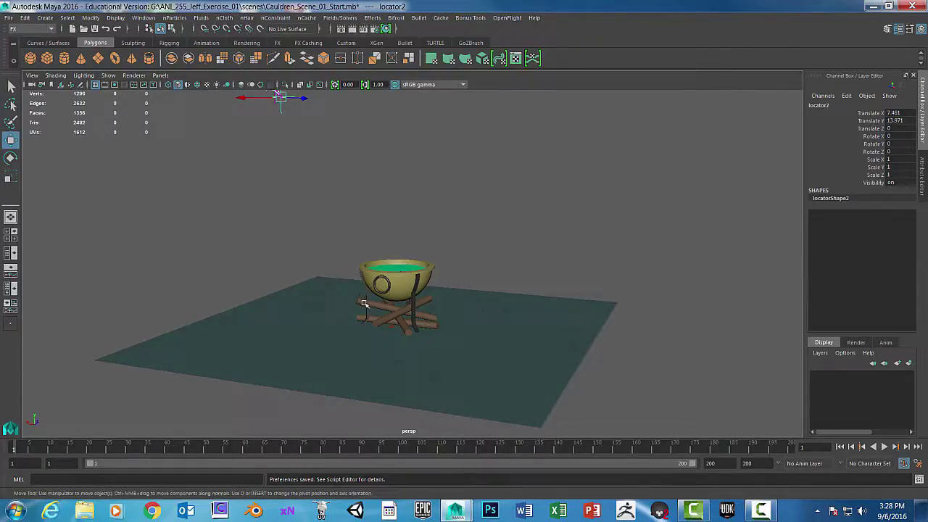
# Step: Examine the cauldron, the logs beneath it and the lightning above from the front, both close up and from farther away
pyautogui.keyDown('alt'); pyautogui.moveTo(403, 285); pyautogui.dragTo(464, 261); pyautogui.keyUp('alt')
pyautogui.scroll(3, 471, 255)
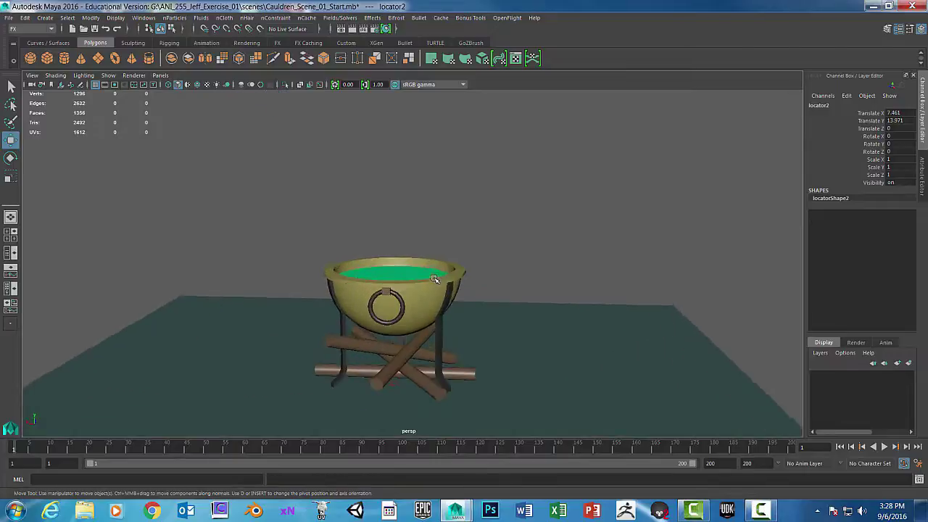
pyautogui.keyDown('alt'); pyautogui.moveTo(478, 252); pyautogui.dragTo(540, 229, button='middle'); pyautogui.keyUp('alt')
pyautogui.scroll(-3, 551, 194)
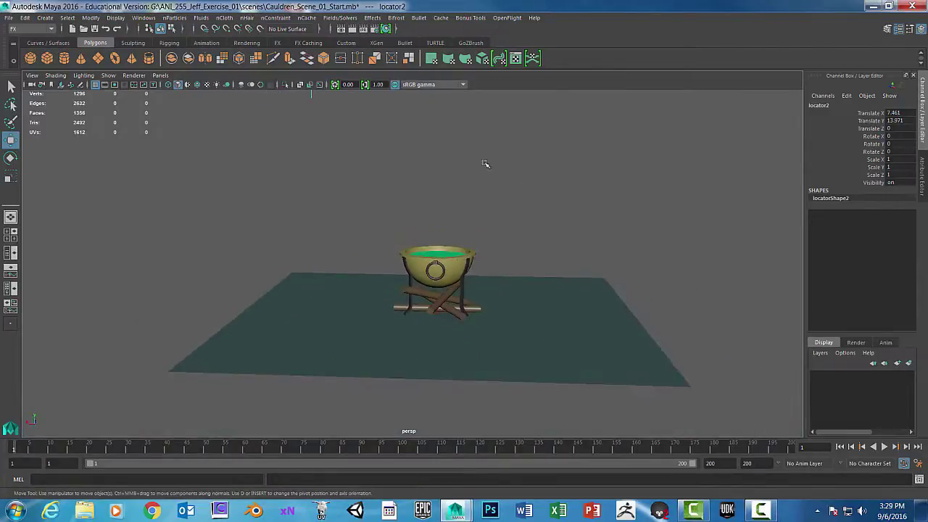
pyautogui.keyDown('alt'); pyautogui.moveTo(485, 164); pyautogui.dragTo(286, 122); pyautogui.keyUp('alt')
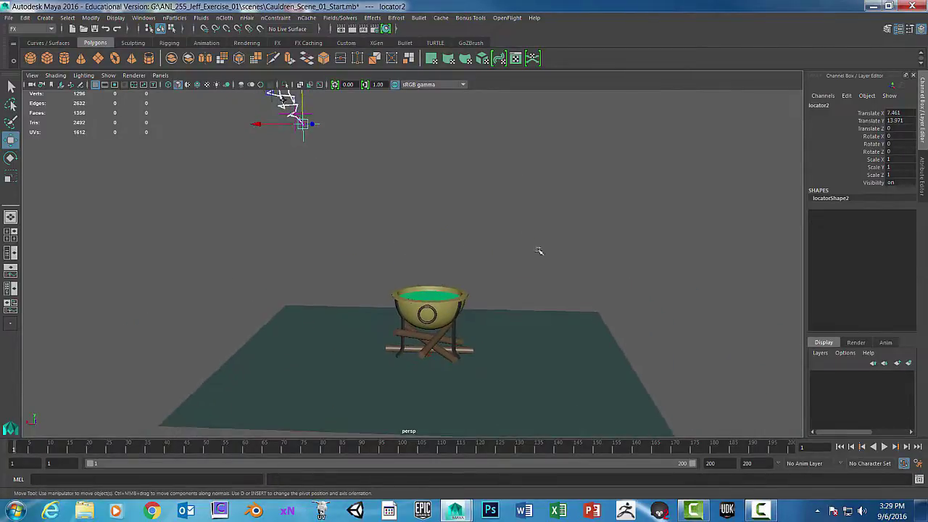
pyautogui.scroll(3, 545, 257)
pyautogui.keyDown('alt'); pyautogui.moveTo(551, 262); pyautogui.dragTo(384, 307); pyautogui.keyUp('alt')
pyautogui.scroll(-5, 472, 297)
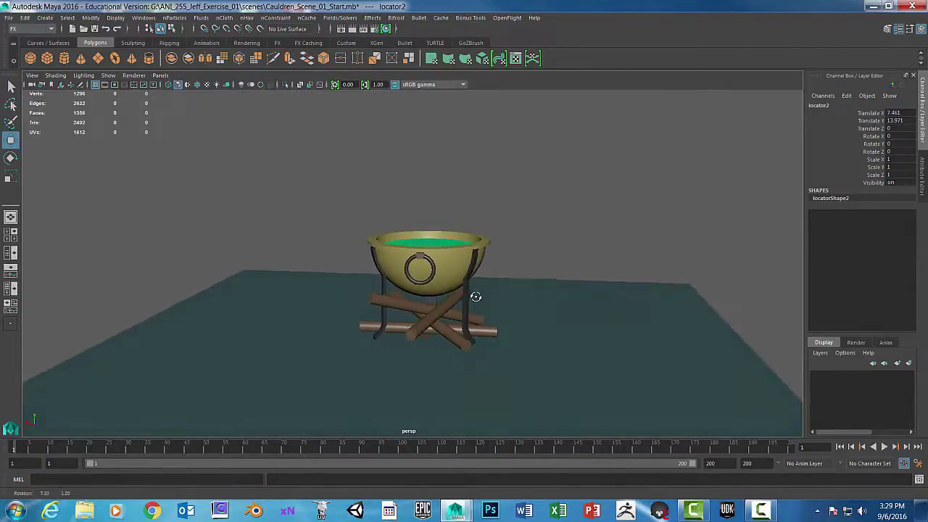
pyautogui.keyDown('alt'); pyautogui.moveTo(545, 250); pyautogui.dragTo(410, 297); pyautogui.keyUp('alt')
pyautogui.scroll(8, 500, 292)
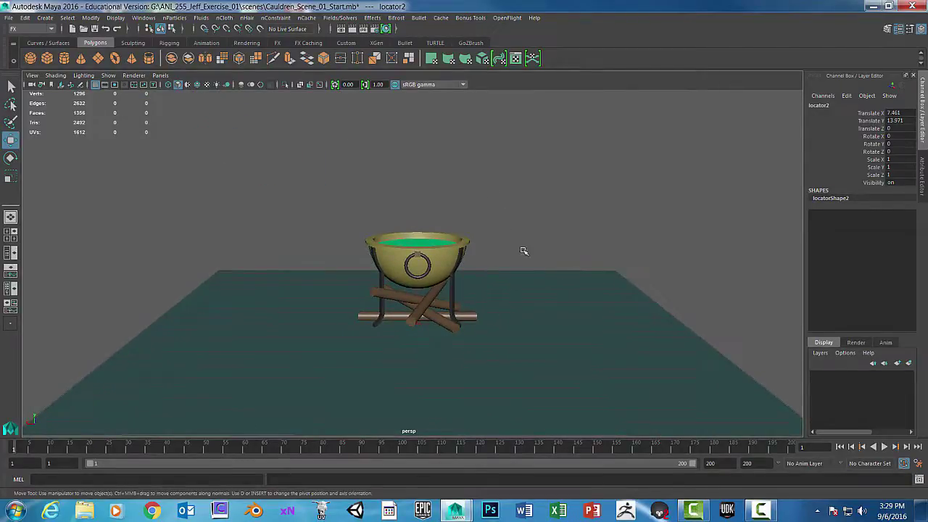
pyautogui.scroll(-4, 487, 244)
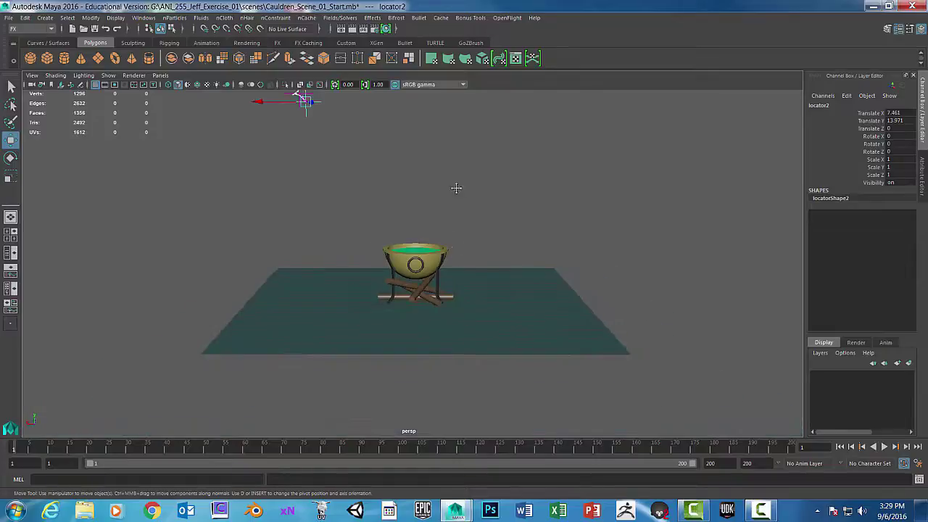
# Step: Raise the lower locator slightly to about Y 14.07 and set a keyframe on all its channels at frame 1
pyautogui.keyDown('alt'); pyautogui.moveTo(455, 186); pyautogui.dragTo(394, 262); pyautogui.keyUp('alt')
pyautogui.scroll(5, 384, 235)
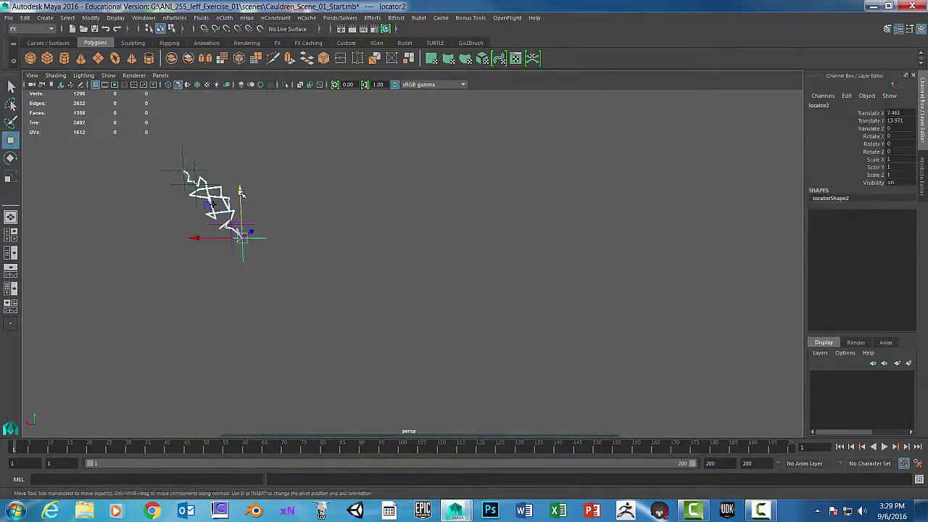
pyautogui.moveTo(241, 193)
pyautogui.mouseDown()
pyautogui.moveTo(239, 203)
pyautogui.moveTo(239, 156)
pyautogui.moveTo(224, 191)
pyautogui.mouseUp()
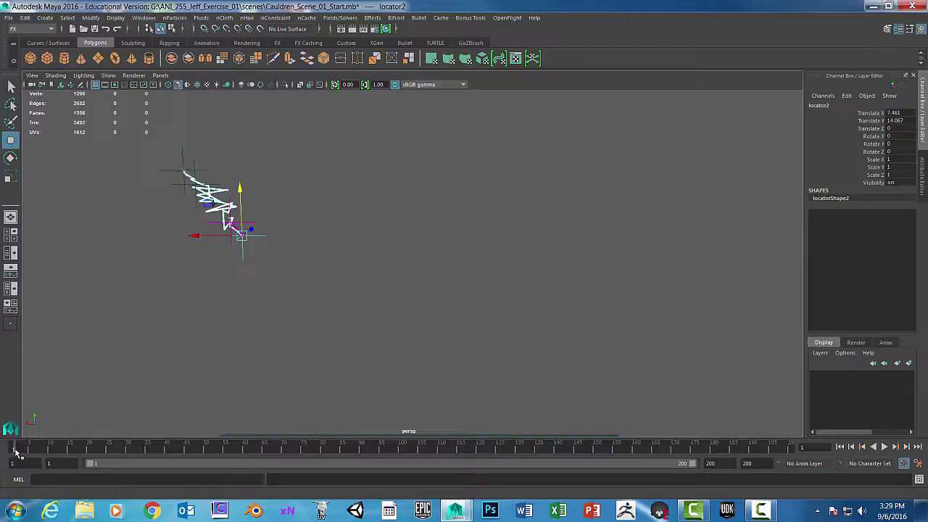
pyautogui.press('s')
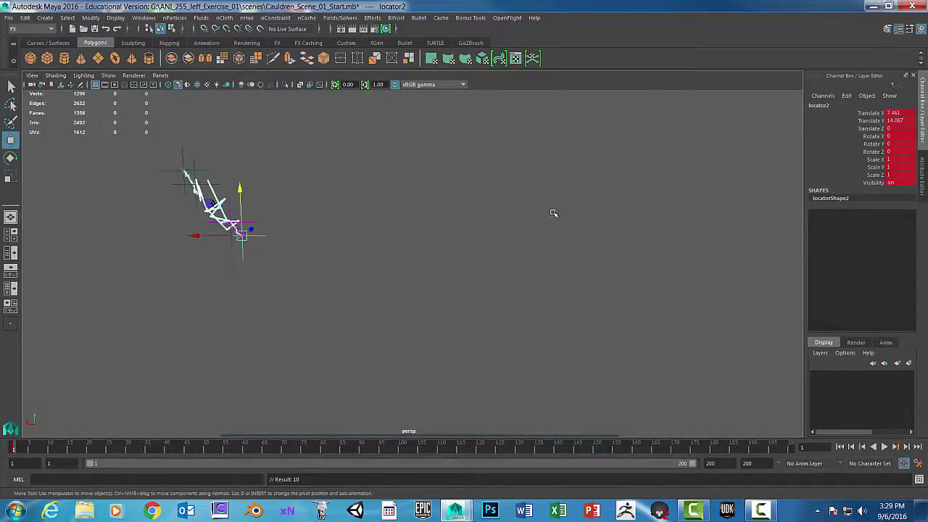
# Step: Set a keyframe holding the lower locator's position at frame 30 and check the lightning in playback
pyautogui.keyDown('alt'); pyautogui.moveTo(553, 213); pyautogui.dragTo(503, 208); pyautogui.keyUp('alt')
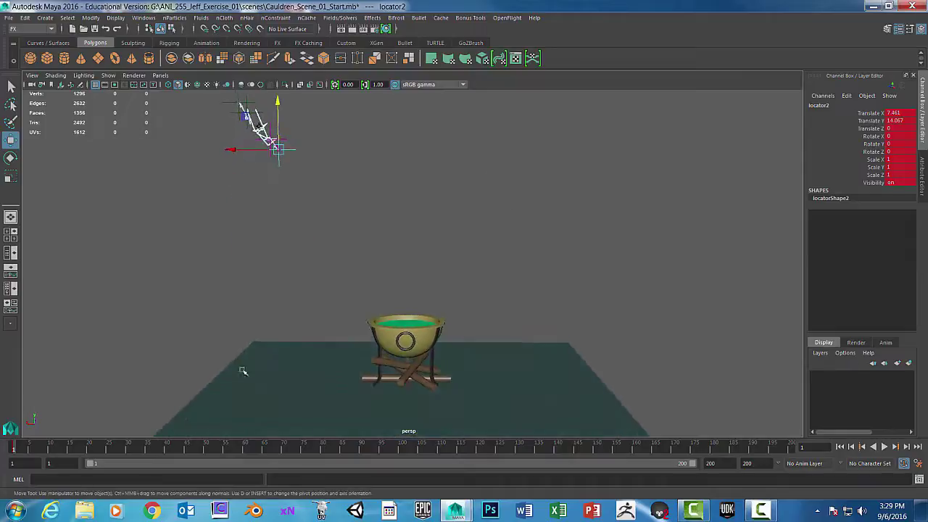
pyautogui.moveTo(13, 451); pyautogui.dragTo(127, 453)
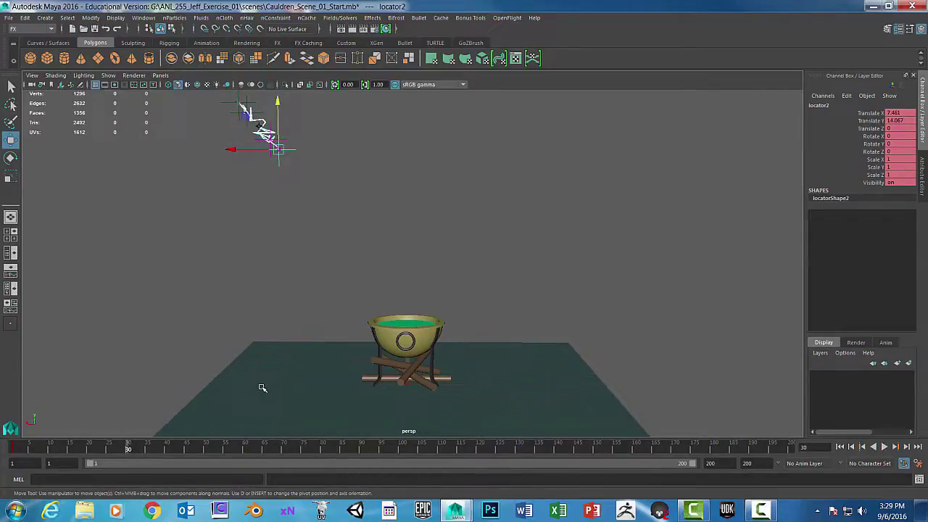
pyautogui.press('s')
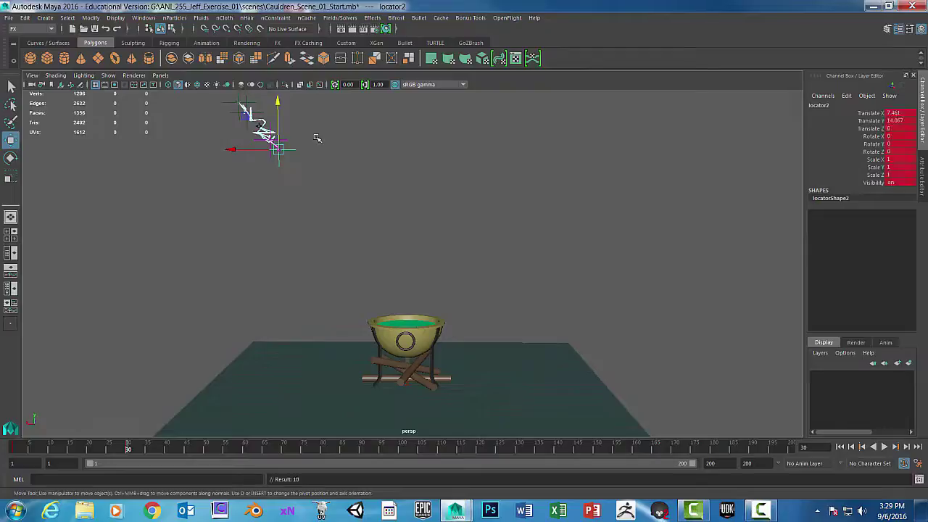
pyautogui.hotkey('alt', 'v')
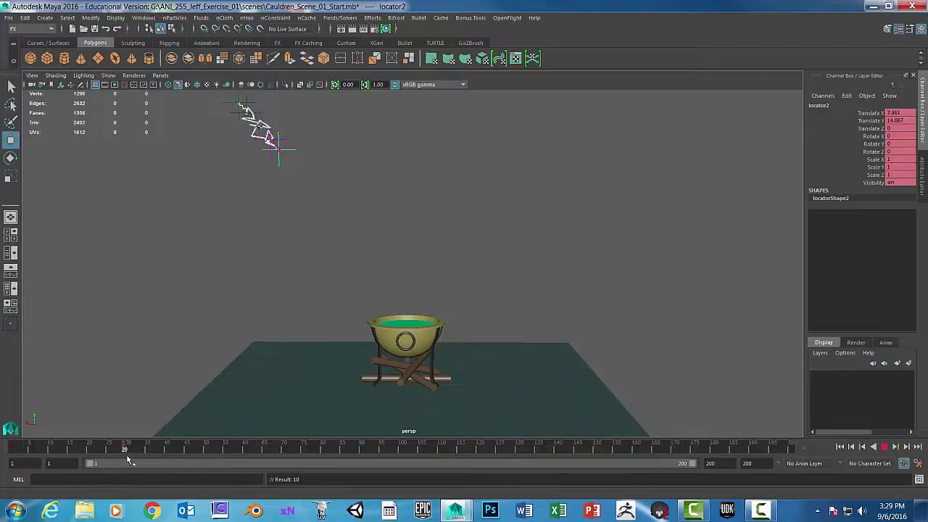
pyautogui.hotkey('alt', 'v')
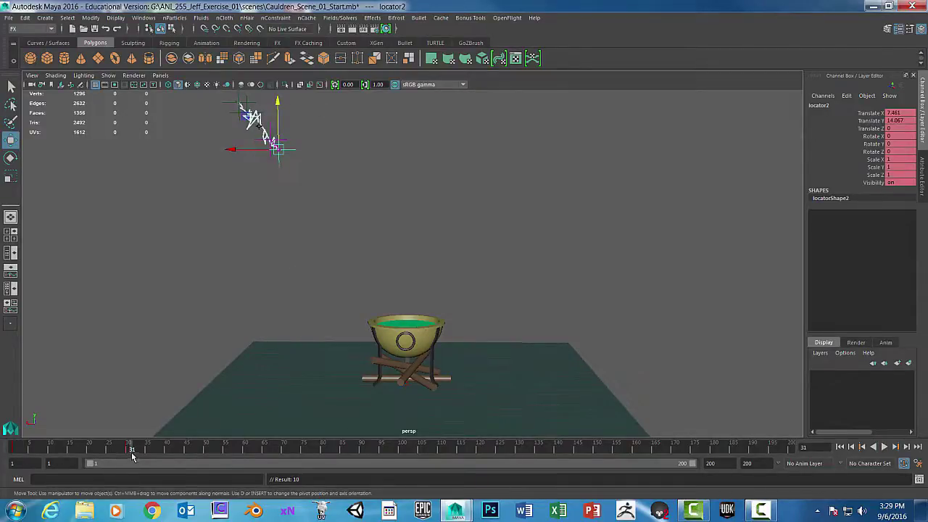
pyautogui.hotkey('alt', 'v')
pyautogui.hotkey('alt', 'v')
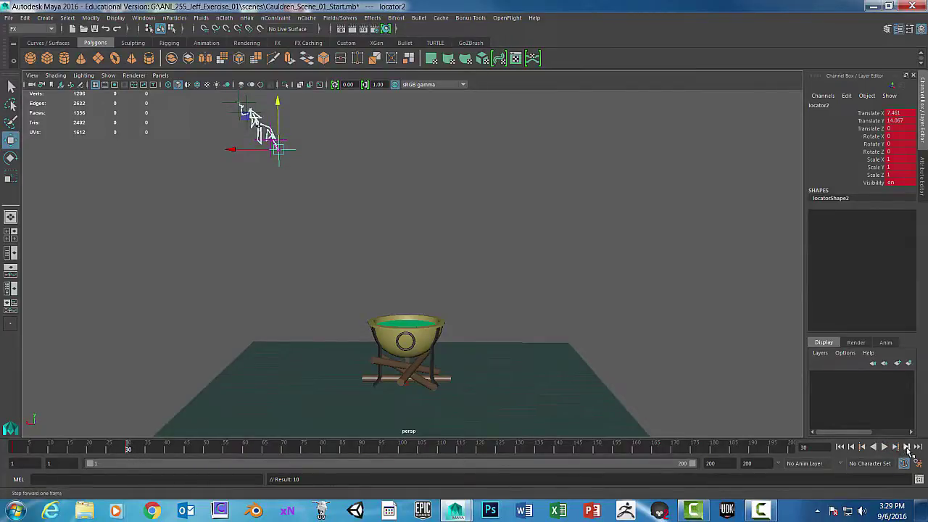
# Step: At frame 31, move the lower locator down to the end of a log under the cauldron, about X 1.89, Y 1.07, Z -0.94
pyautogui.click(907, 449)
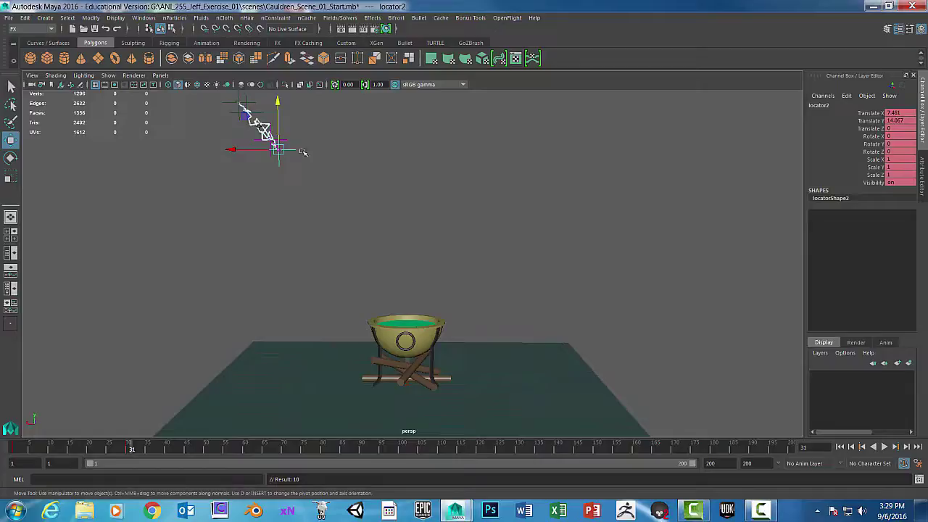
pyautogui.moveTo(286, 102); pyautogui.dragTo(337, 367)
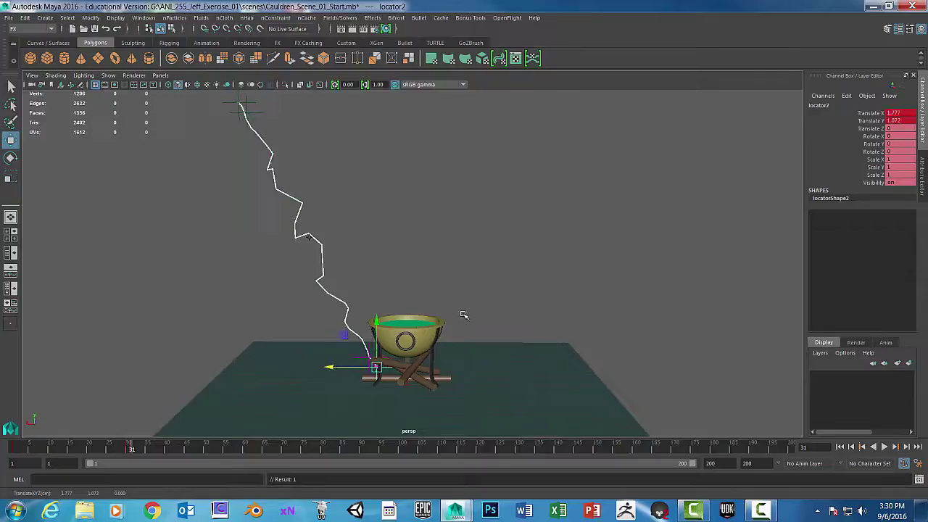
pyautogui.press('space')
pyautogui.press('space')
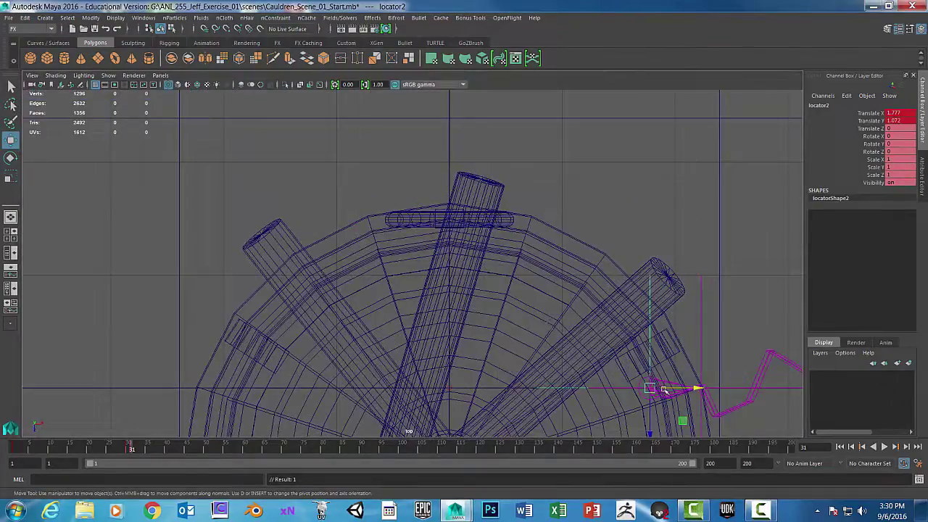
pyautogui.moveTo(650, 426); pyautogui.dragTo(654, 324)
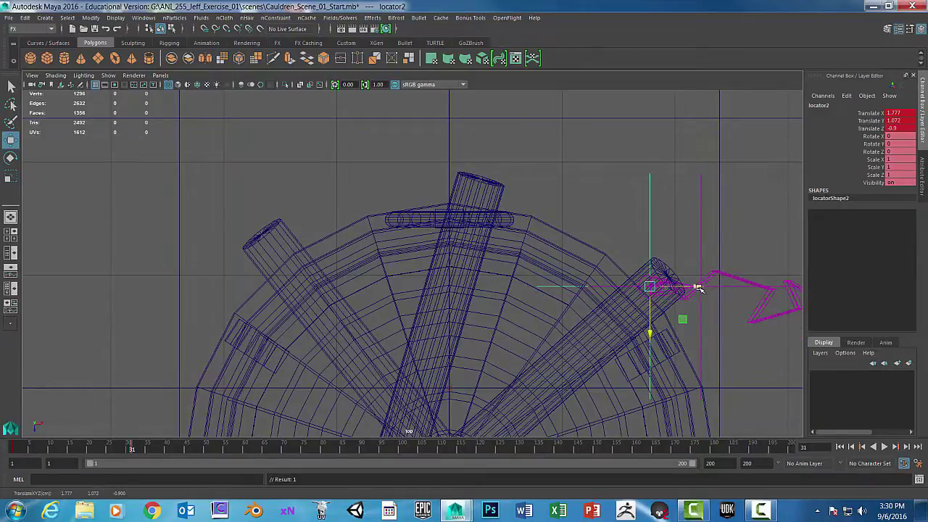
pyautogui.moveTo(698, 288); pyautogui.dragTo(711, 287)
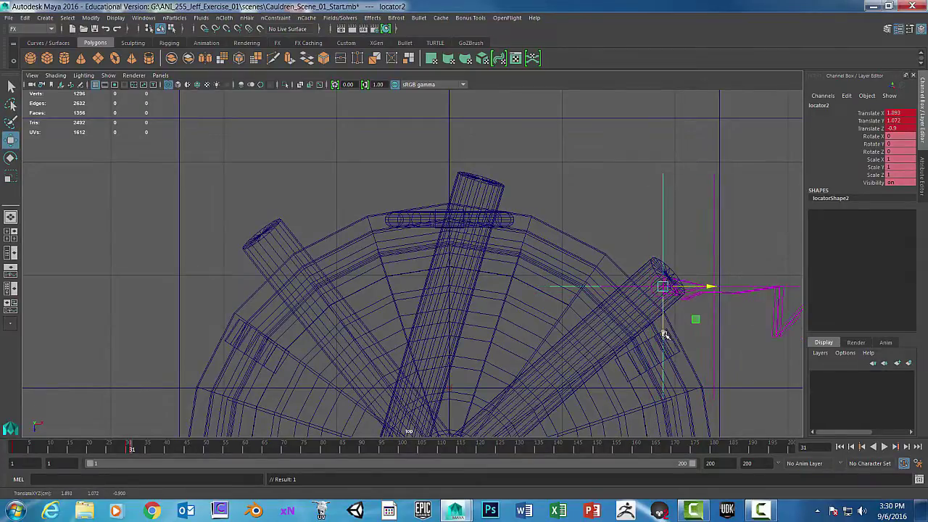
pyautogui.moveTo(664, 334); pyautogui.dragTo(664, 330)
# Step: Raise the lower locator in the side view to just above the log's end, about Y 1.96, and return to the perspective view
pyautogui.press('space')
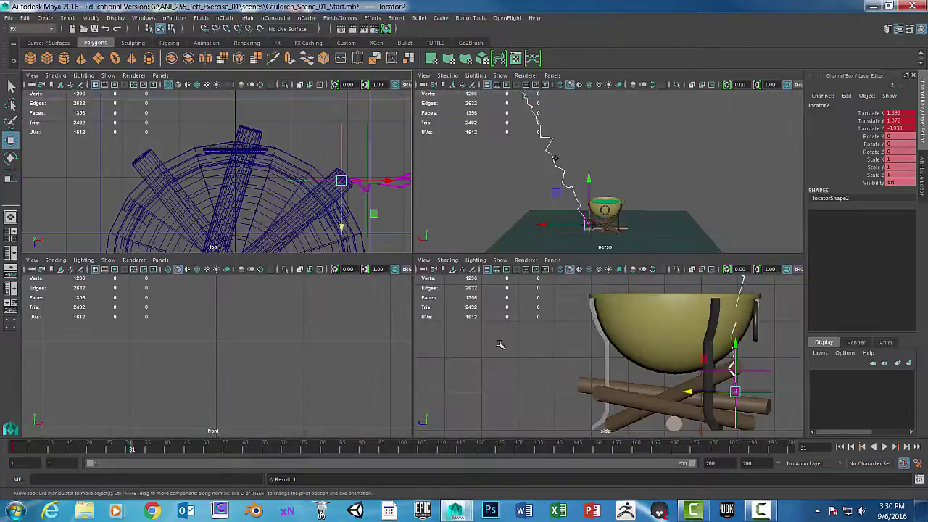
pyautogui.press('space')
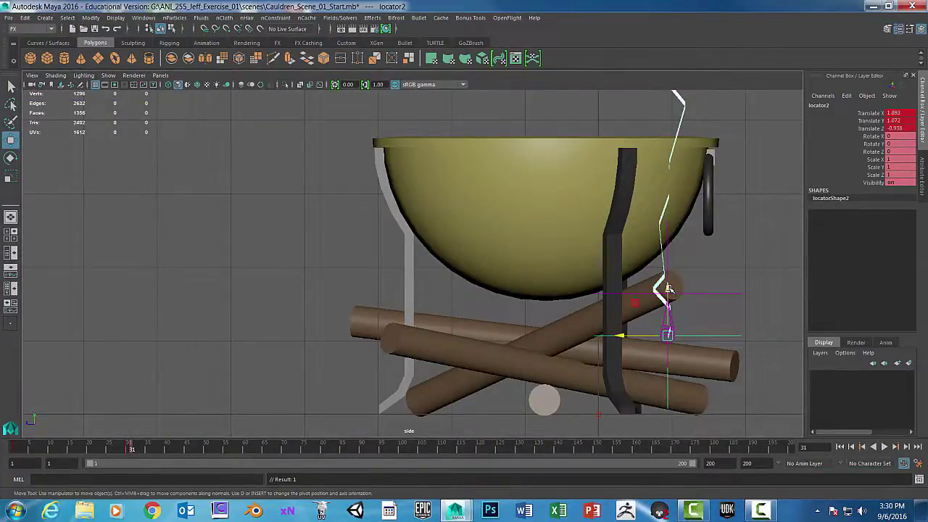
pyautogui.moveTo(668, 288); pyautogui.dragTo(669, 221)
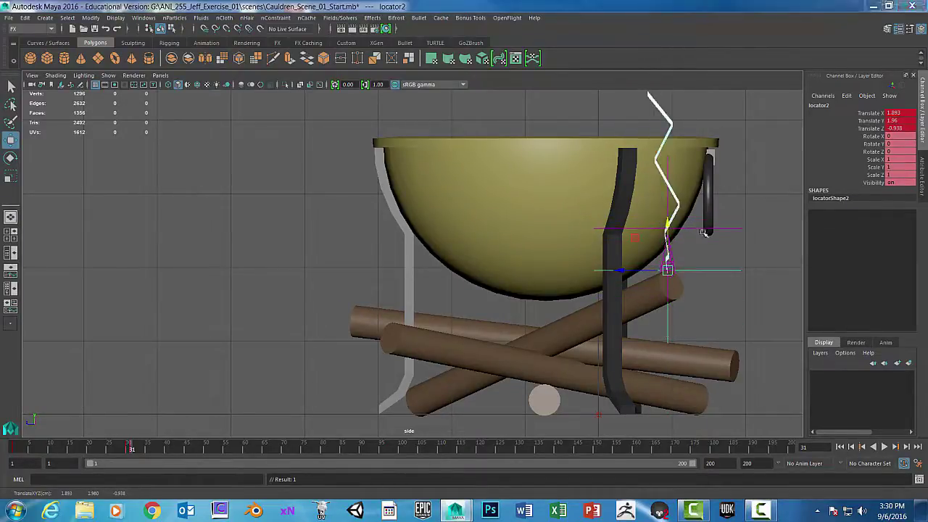
pyautogui.press('space')
pyautogui.press('space')
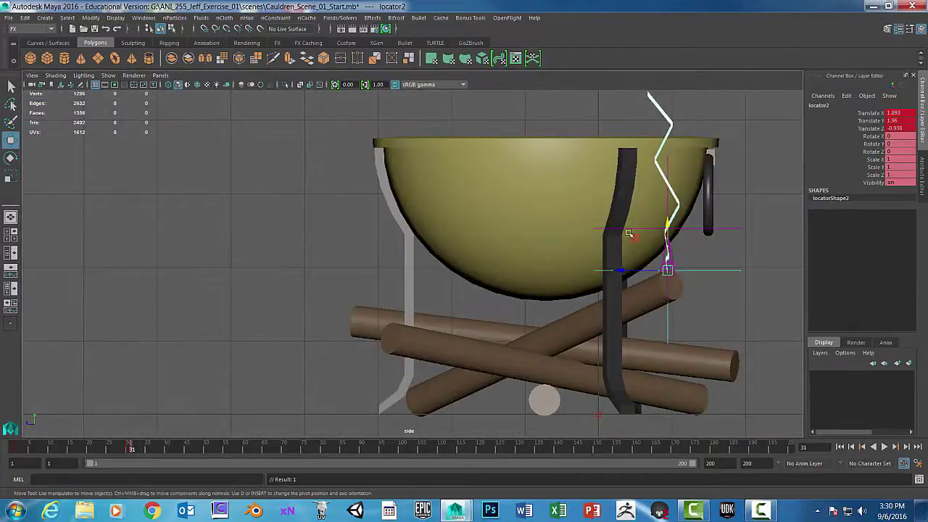
pyautogui.press('space')
pyautogui.press('space')
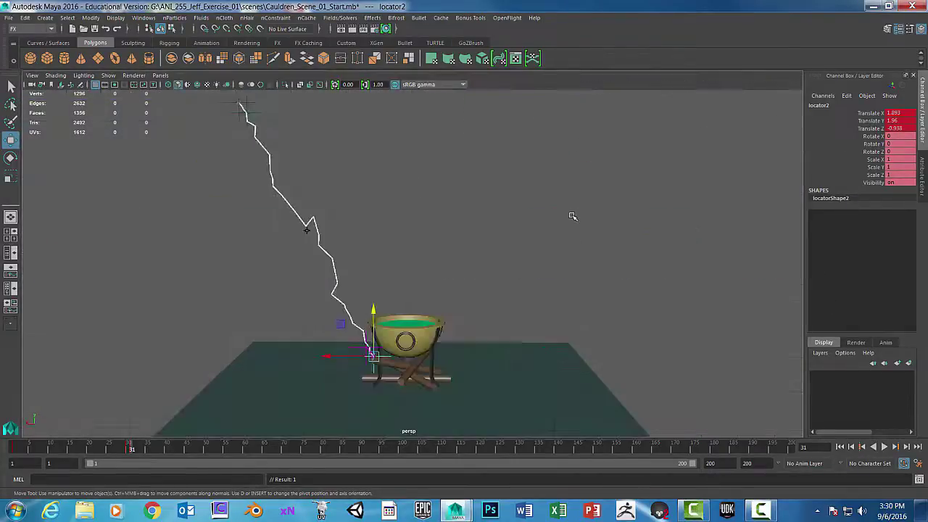
# Step: Set a keyframe on the lower locator at the log's end at frame 31 and scrub back to frame 1
pyautogui.press('f')
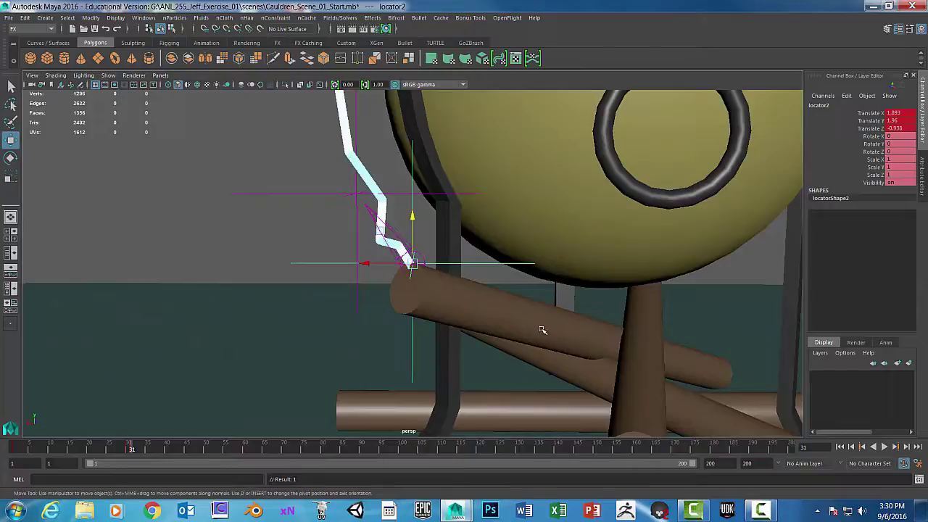
pyautogui.moveTo(542, 330)
pyautogui.keyDown('alt'); pyautogui.mouseDown()
pyautogui.moveTo(497, 317)
pyautogui.moveTo(476, 325)
pyautogui.moveTo(694, 324)
pyautogui.moveTo(546, 322)
pyautogui.mouseUp(); pyautogui.keyUp('alt')
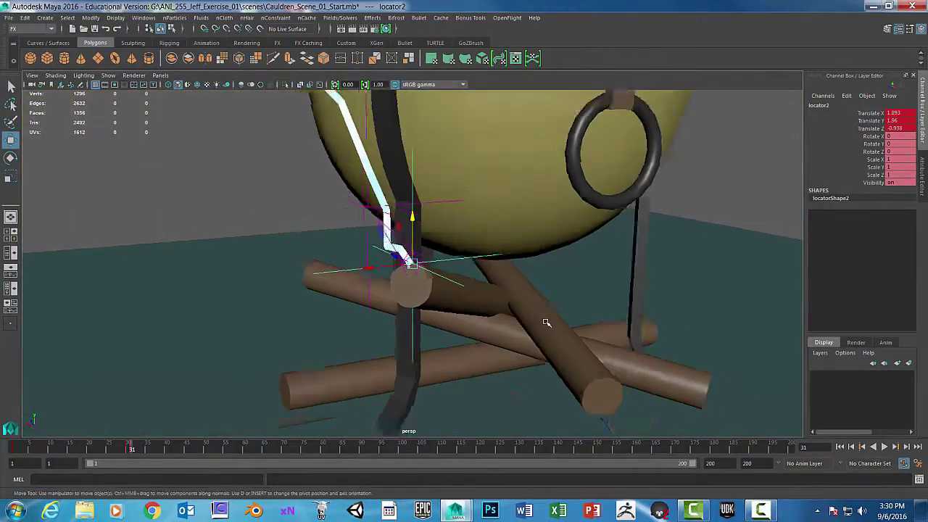
pyautogui.scroll(-10, 486, 321)
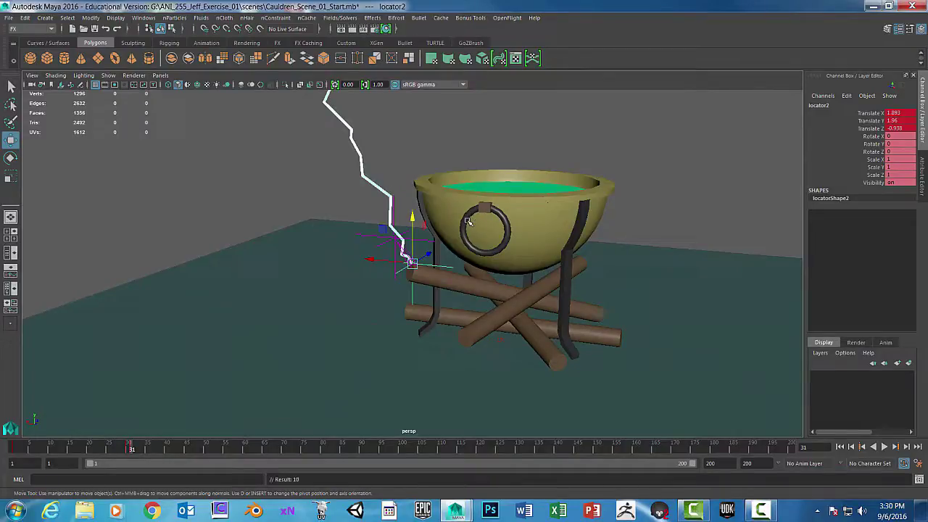
pyautogui.press('s')
pyautogui.moveTo(133, 455); pyautogui.dragTo(67, 451)
pyautogui.click(5, 451)
pyautogui.scroll(-6, 101, 424)
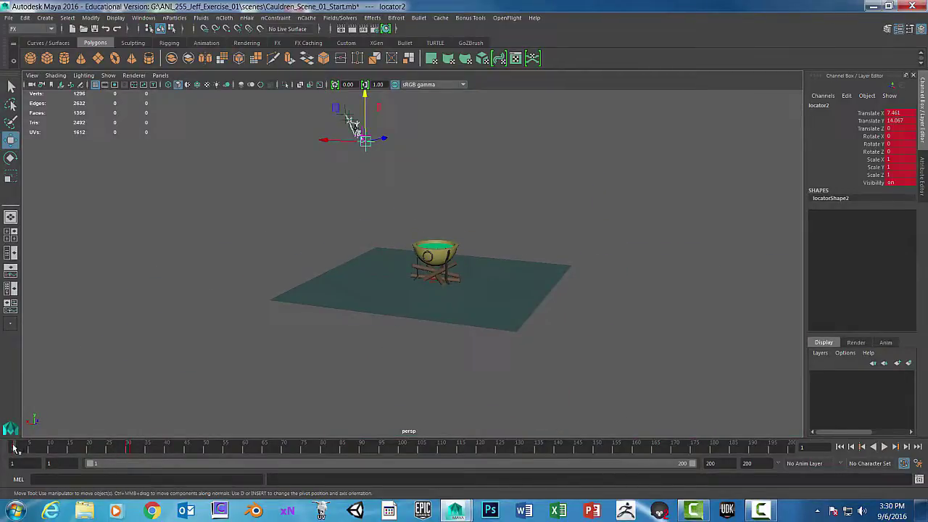
# Step: At frame 40, slide the lower locator inward along the log to about X 1.10, Y 1.69, Z -0.40 and key it
pyautogui.moveTo(14, 449); pyautogui.dragTo(167, 455)
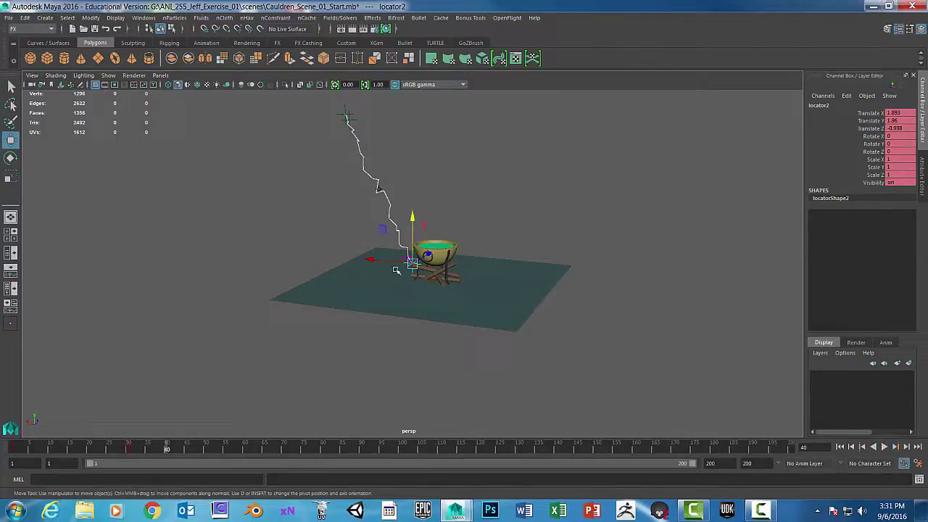
pyautogui.scroll(6, 440, 266)
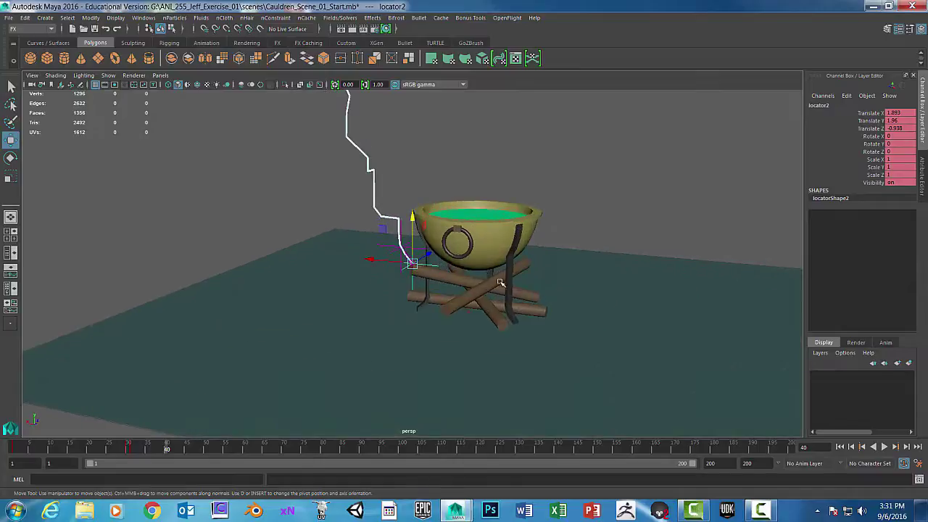
pyautogui.scroll(4, 478, 286)
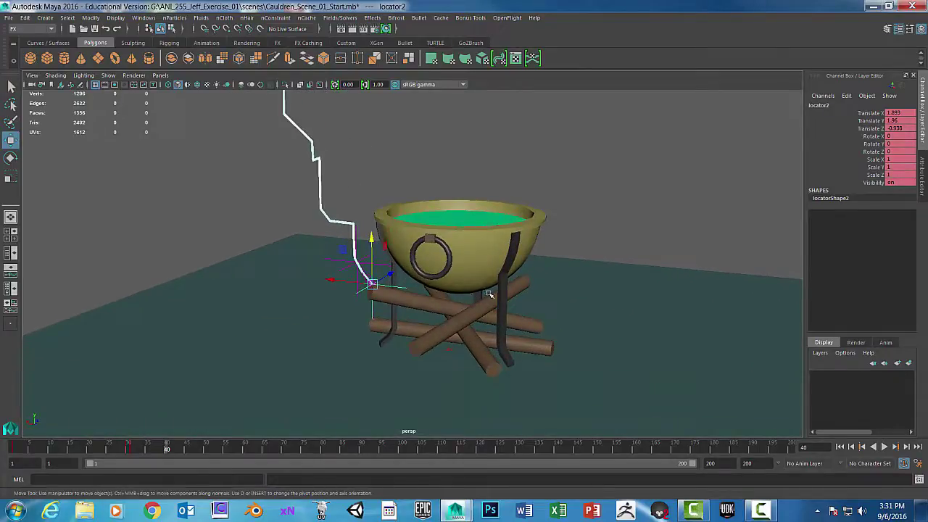
pyautogui.keyDown('alt'); pyautogui.moveTo(490, 293); pyautogui.dragTo(449, 305, button='middle'); pyautogui.keyUp('alt')
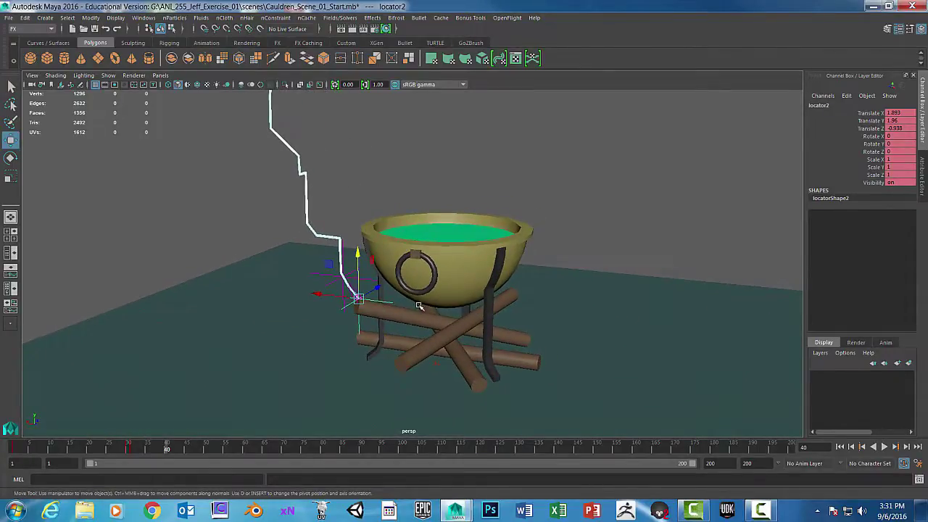
pyautogui.keyDown('alt'); pyautogui.moveTo(419, 306); pyautogui.dragTo(388, 313); pyautogui.keyUp('alt')
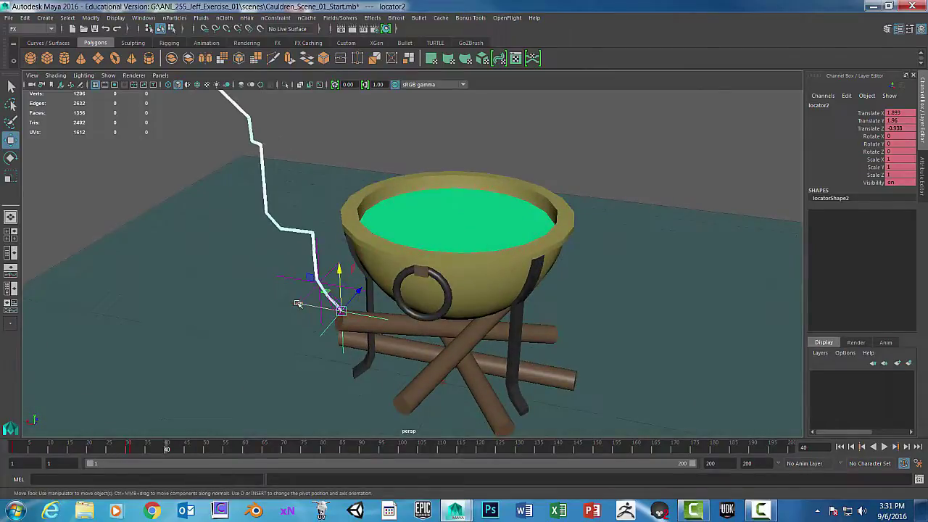
pyautogui.moveTo(297, 303); pyautogui.dragTo(344, 305)
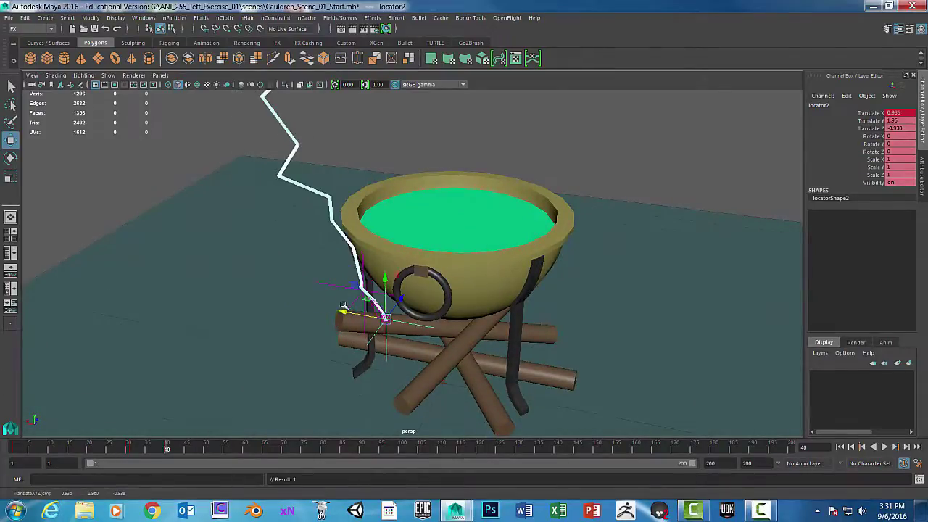
pyautogui.moveTo(401, 299); pyautogui.dragTo(329, 234)
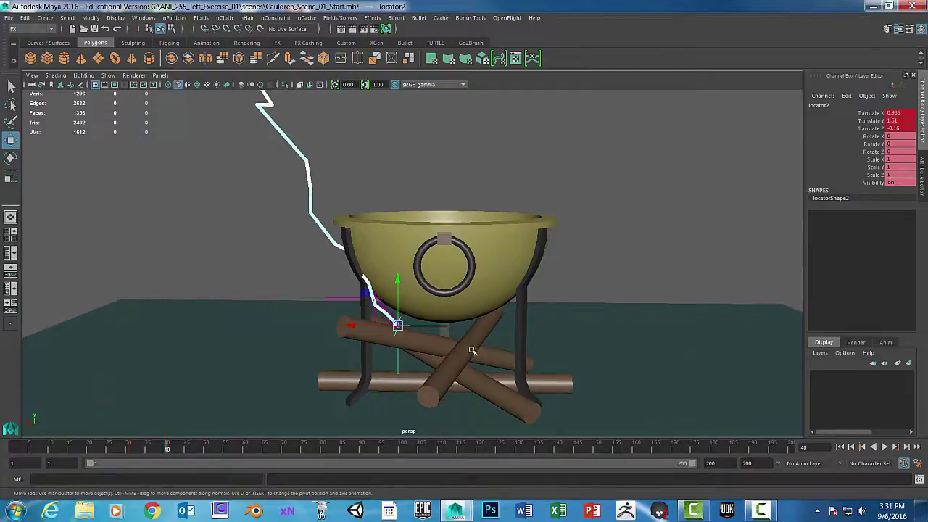
pyautogui.keyDown('alt'); pyautogui.moveTo(471, 351); pyautogui.dragTo(400, 335); pyautogui.keyUp('alt')
pyautogui.click(391, 285)
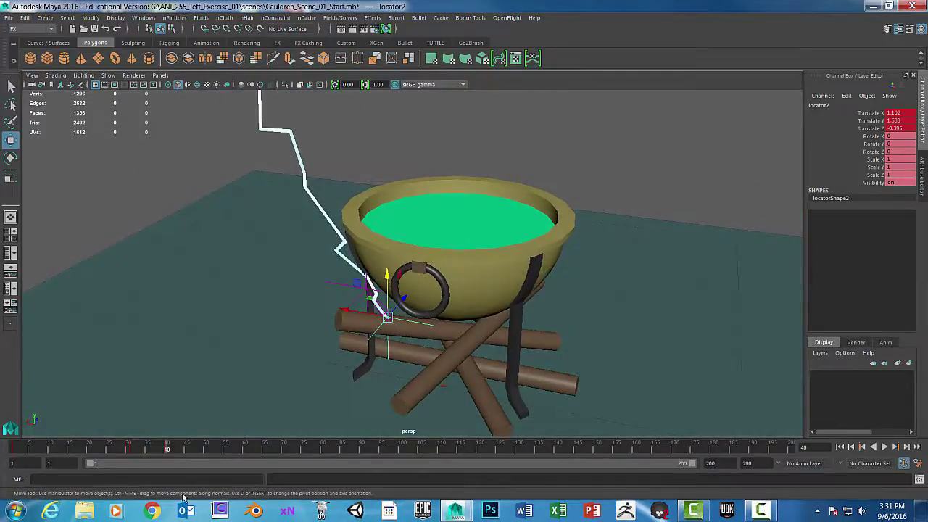
pyautogui.press('s')
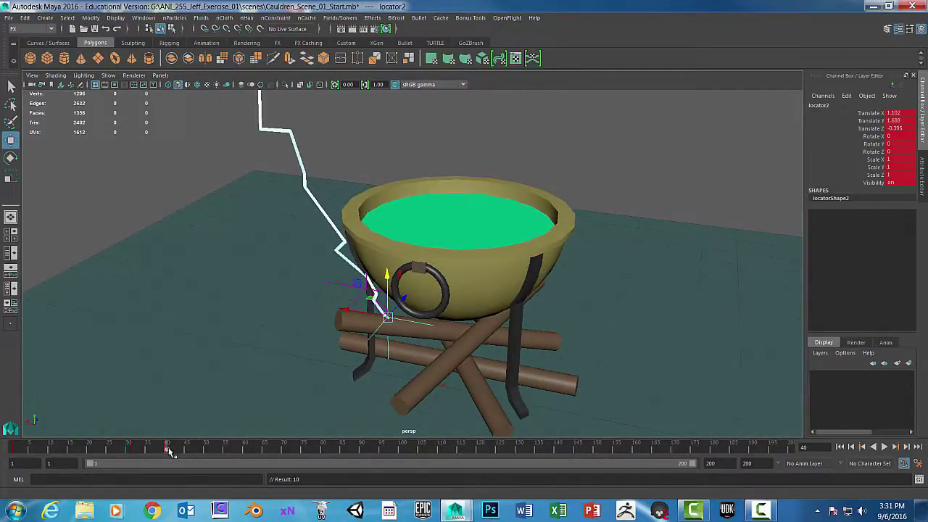
# Step: At frame 41, raise the lower locator back near the upper locator, about X 6.80, Y 13.98, and set a keyframe
pyautogui.hotkey('alt', 'v')
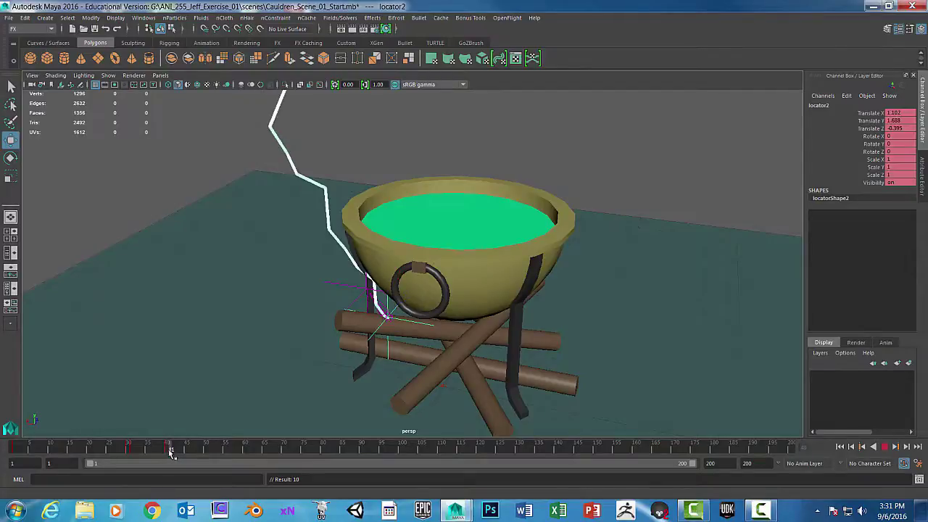
pyautogui.click(172, 451)
pyautogui.scroll(-6, 450, 290)
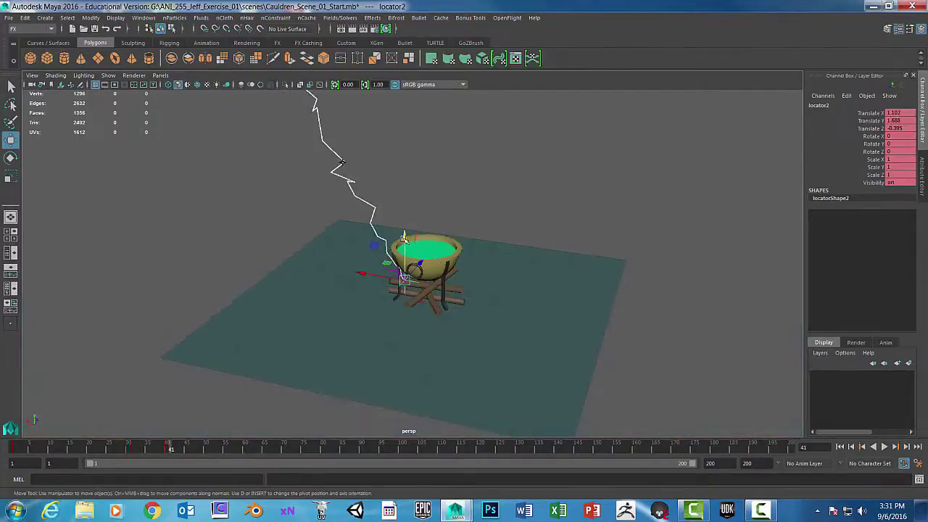
pyautogui.moveTo(404, 238); pyautogui.dragTo(438, 161)
pyautogui.keyDown('alt'); pyautogui.moveTo(463, 166); pyautogui.dragTo(543, 289, button='middle'); pyautogui.keyUp('alt')
pyautogui.moveTo(439, 271); pyautogui.dragTo(354, 257)
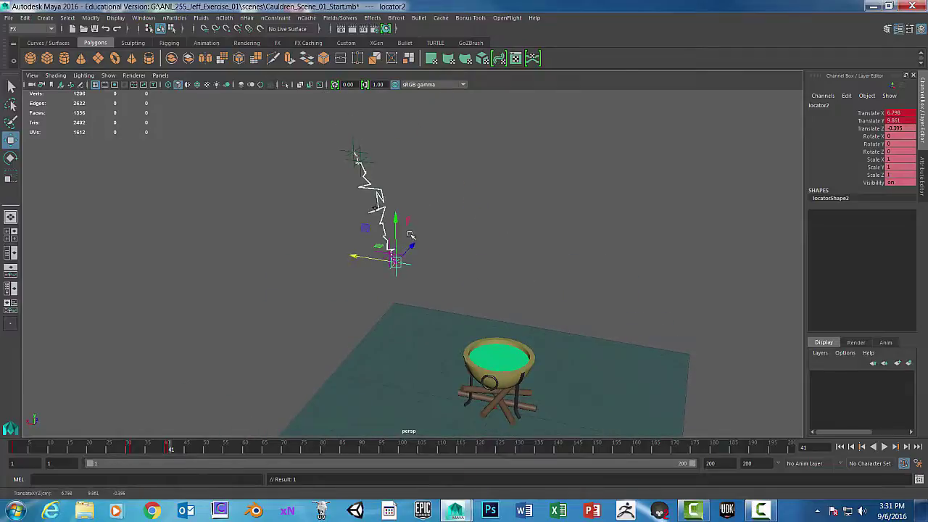
pyautogui.moveTo(397, 221); pyautogui.dragTo(401, 160)
pyautogui.keyDown('alt'); pyautogui.moveTo(446, 197); pyautogui.dragTo(495, 217); pyautogui.keyUp('alt')
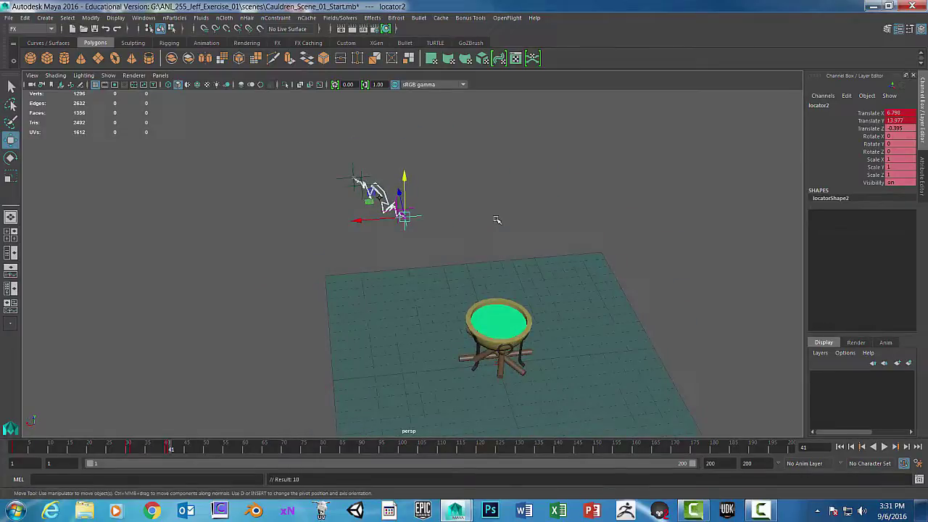
pyautogui.press('s')
# Step: Play the animation from frame 1 with the view close on the cauldron to review the lightning strike from different angles
pyautogui.keyDown('alt'); pyautogui.moveTo(622, 328); pyautogui.dragTo(572, 244); pyautogui.keyUp('alt')
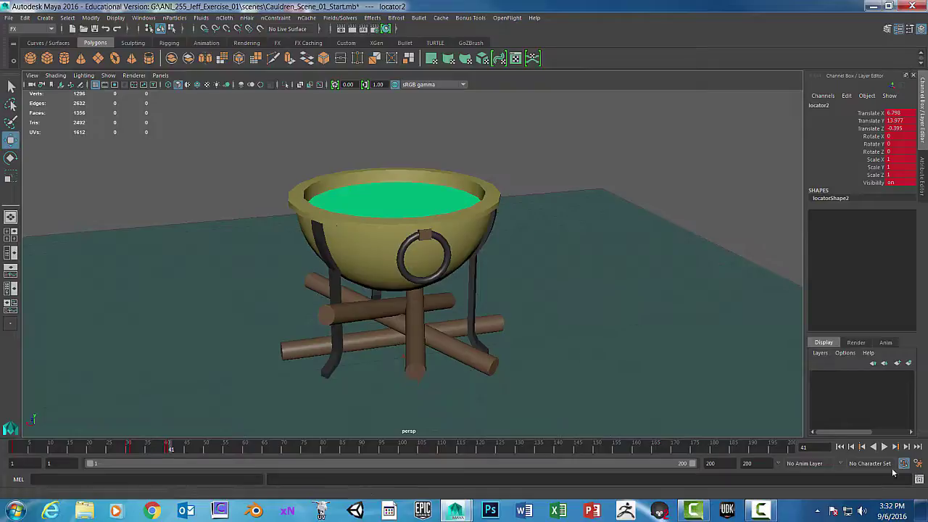
pyautogui.click(873, 447)
pyautogui.click(883, 447)
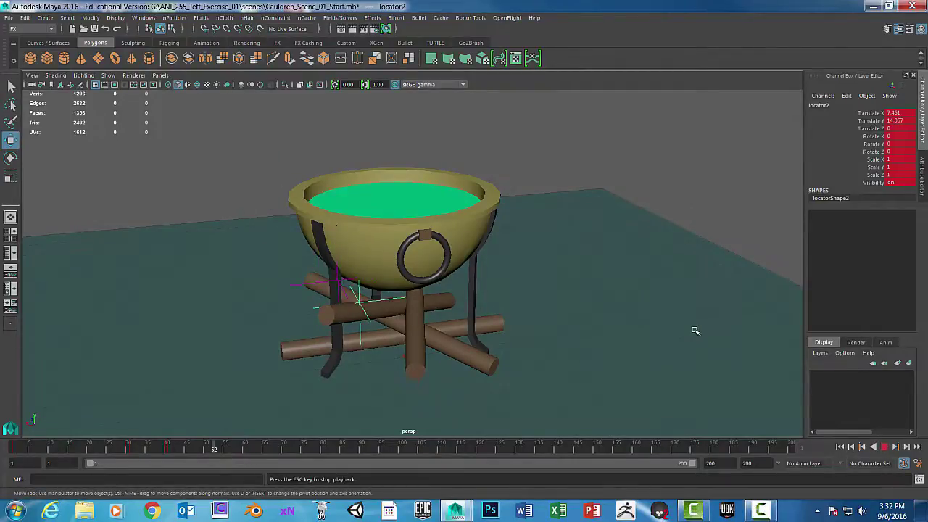
pyautogui.click(886, 447)
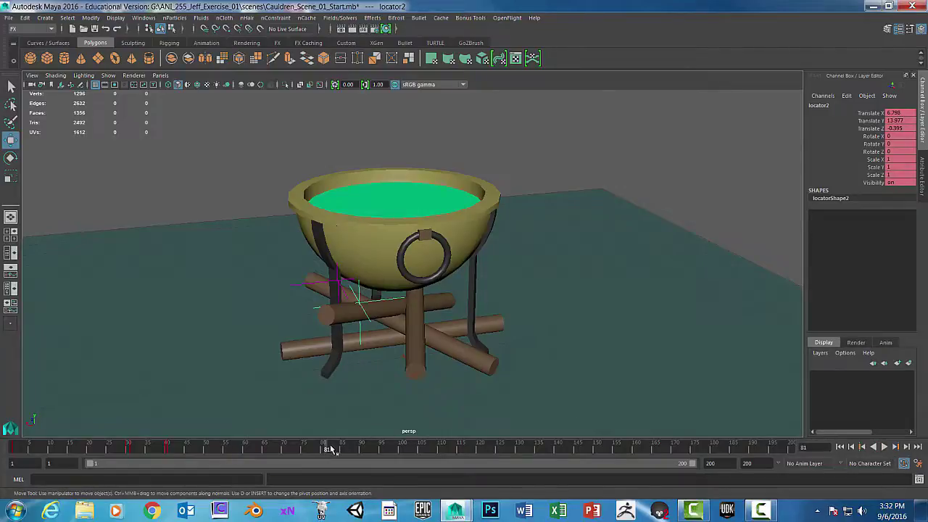
pyautogui.click(839, 447)
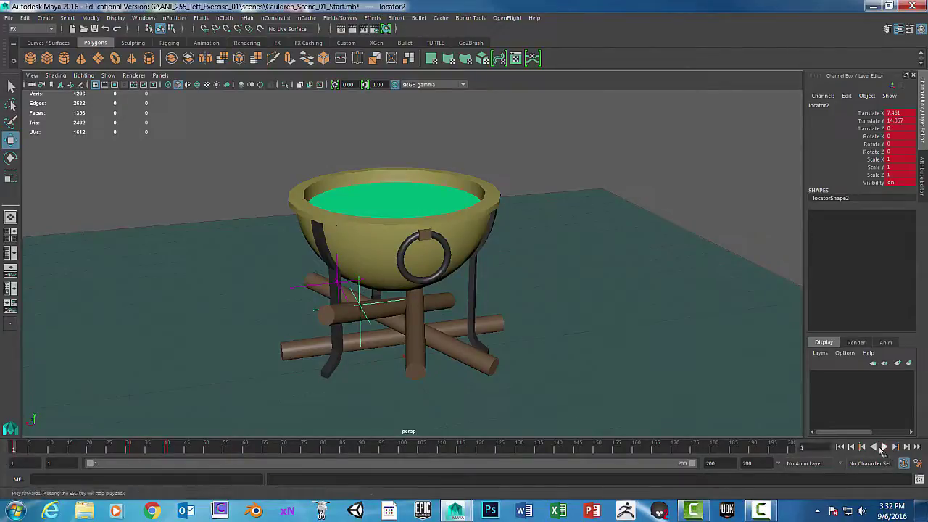
pyautogui.click(882, 447)
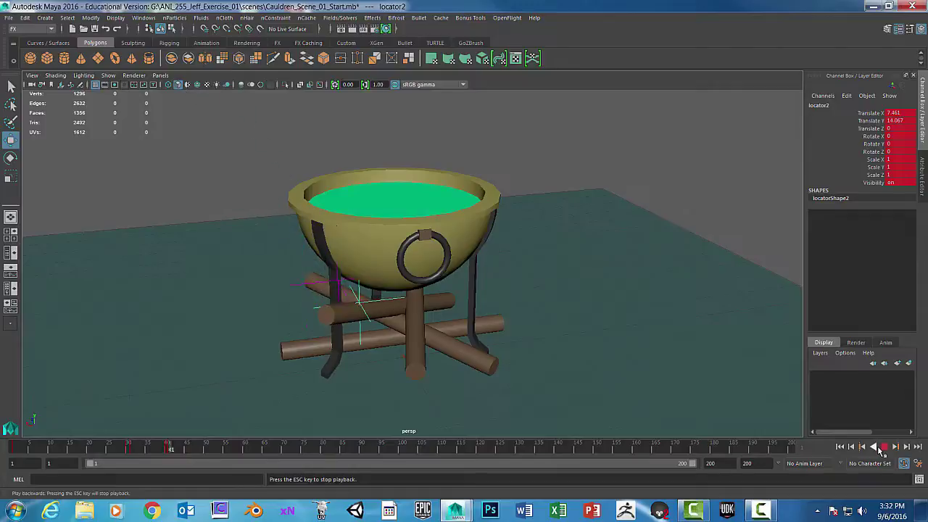
pyautogui.click(884, 447)
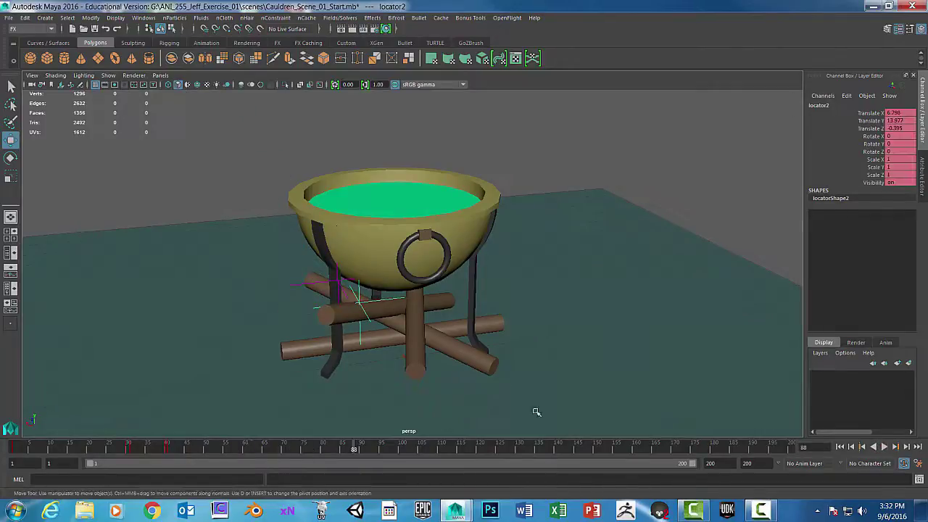
pyautogui.keyDown('alt'); pyautogui.moveTo(740, 356); pyautogui.dragTo(712, 340); pyautogui.keyUp('alt')
pyautogui.click(841, 447)
pyautogui.click(885, 447)
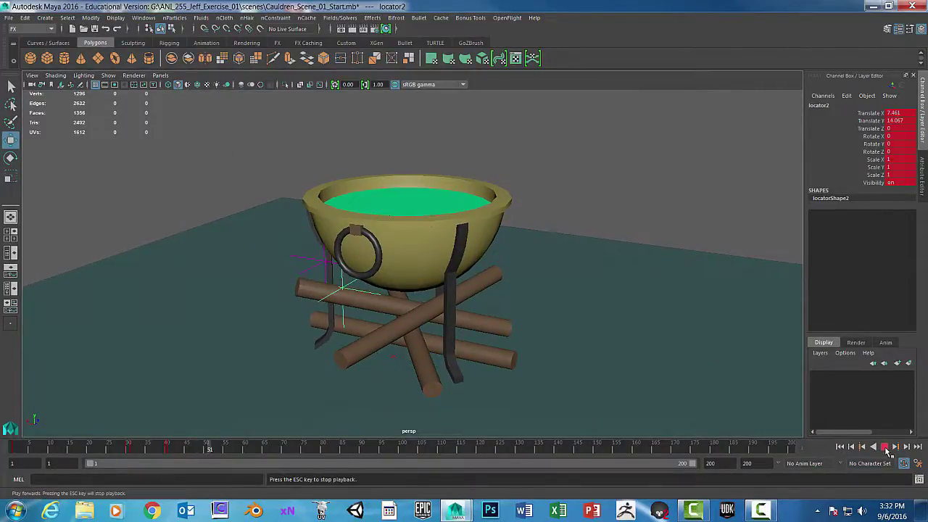
pyautogui.click(884, 447)
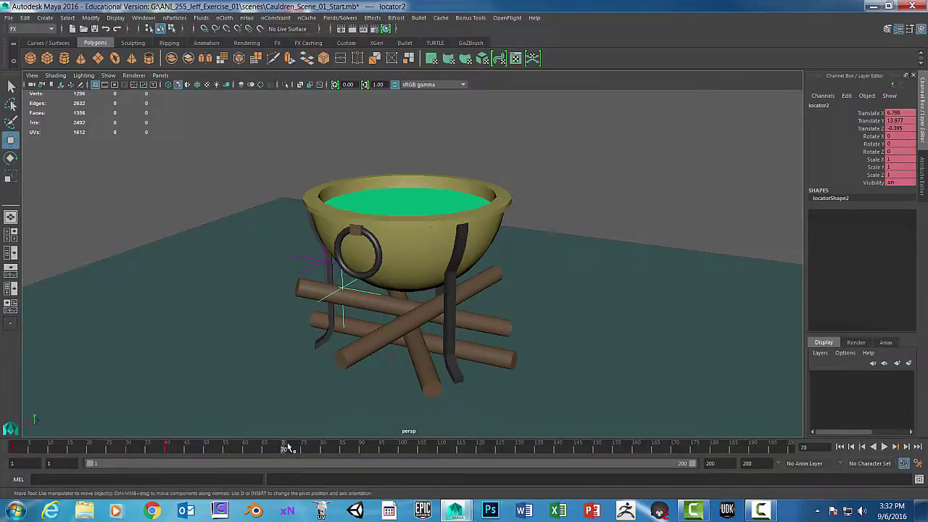
# Step: Render a test image of the lightning strike at frame 36 and close the render
pyautogui.moveTo(284, 449); pyautogui.dragTo(154, 454)
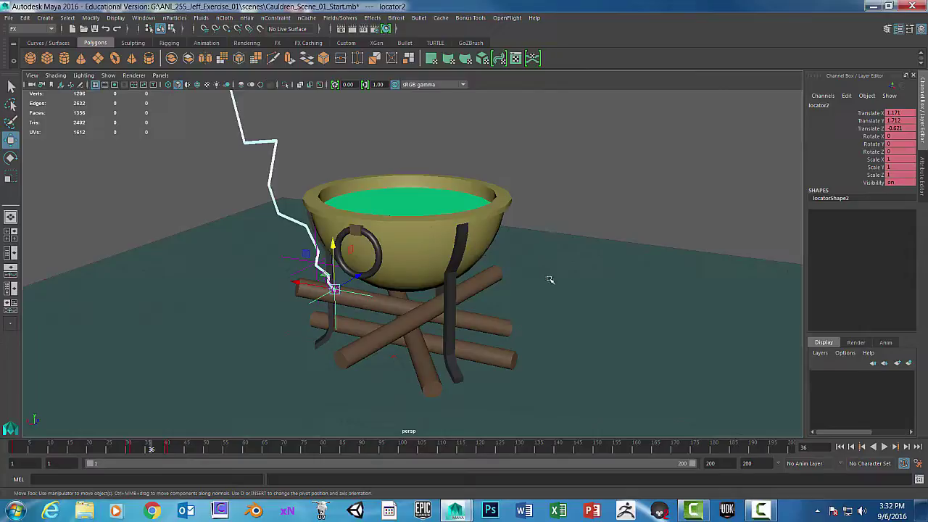
pyautogui.click(352, 29)
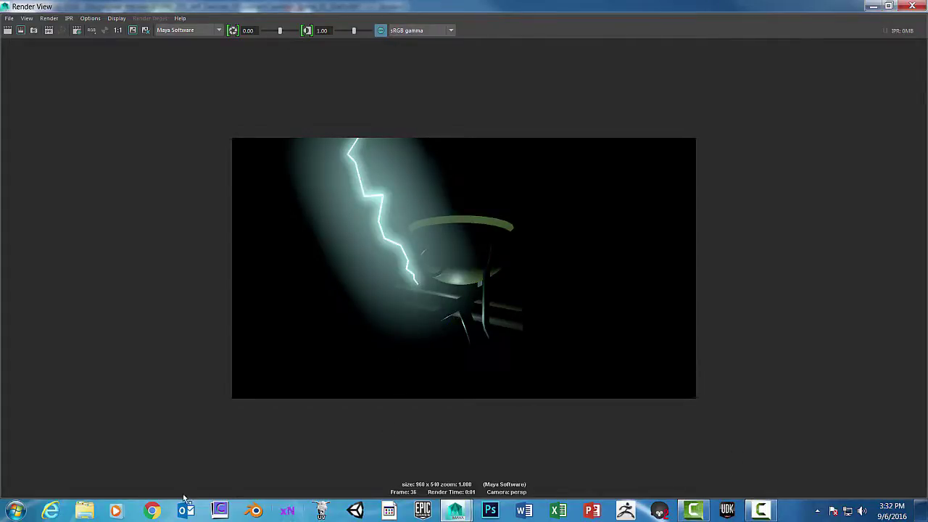
pyautogui.click(912, 5)
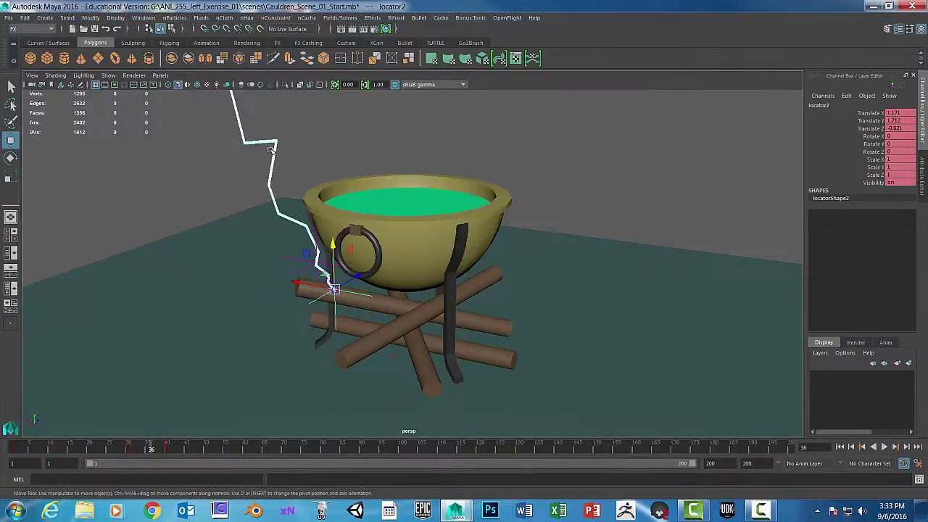
# Step: Break the Color and Incandescence connections on the lightning surface's LigntningShader material
pyautogui.click(271, 148)
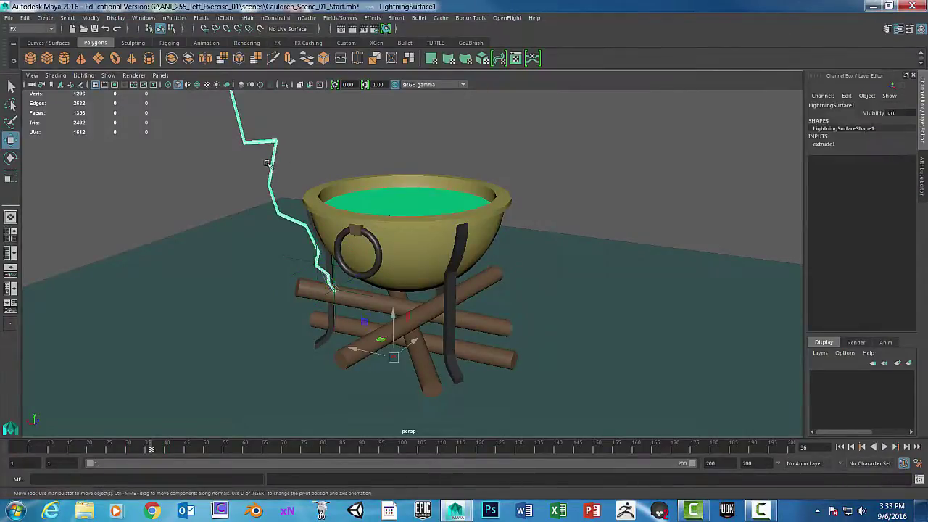
pyautogui.hotkey('ctrl', 'a')
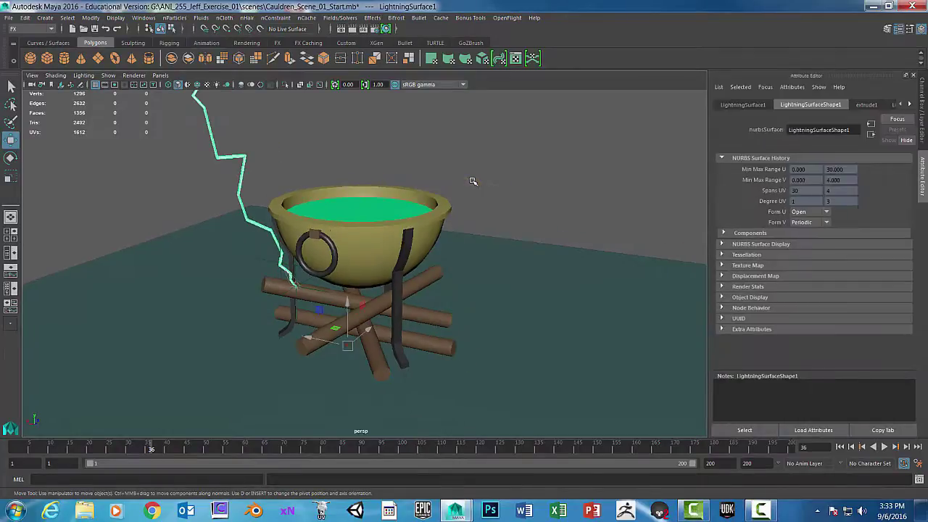
pyautogui.click(909, 105)
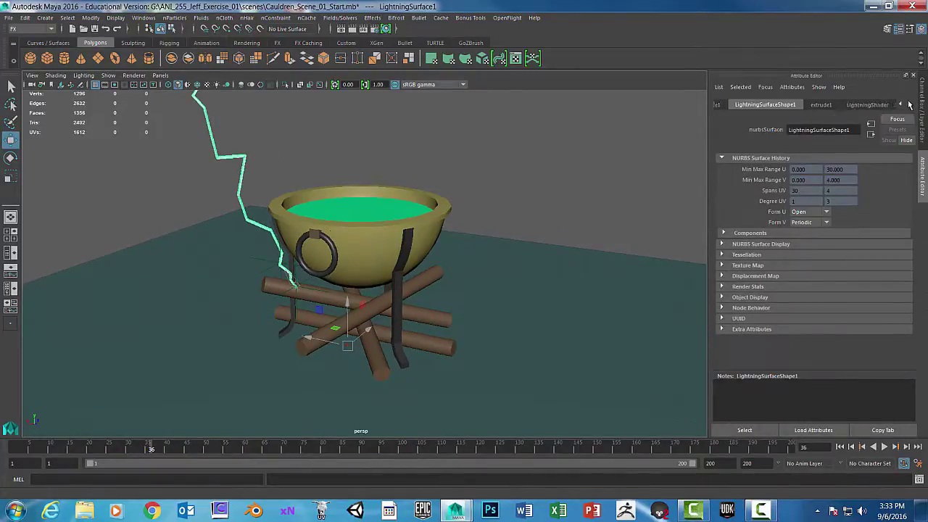
pyautogui.click(863, 106)
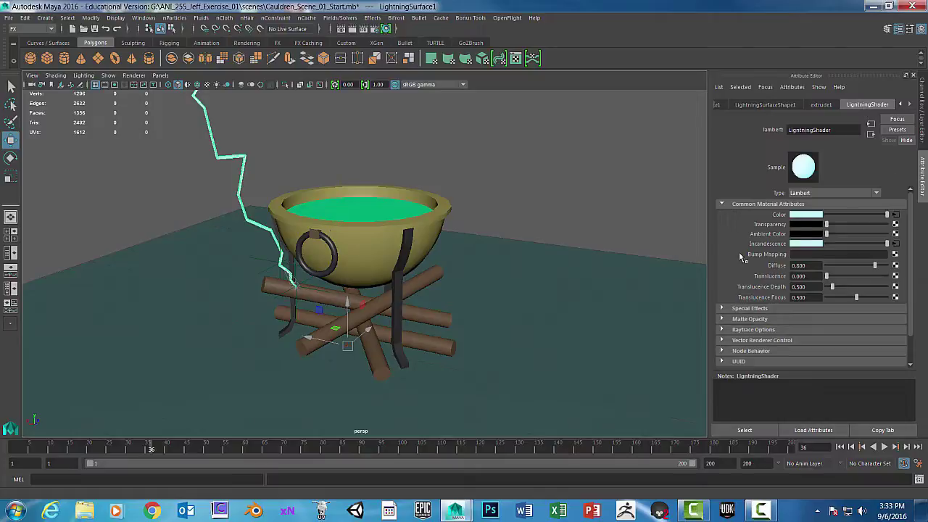
pyautogui.rightClick(776, 217)
pyautogui.click(809, 230)
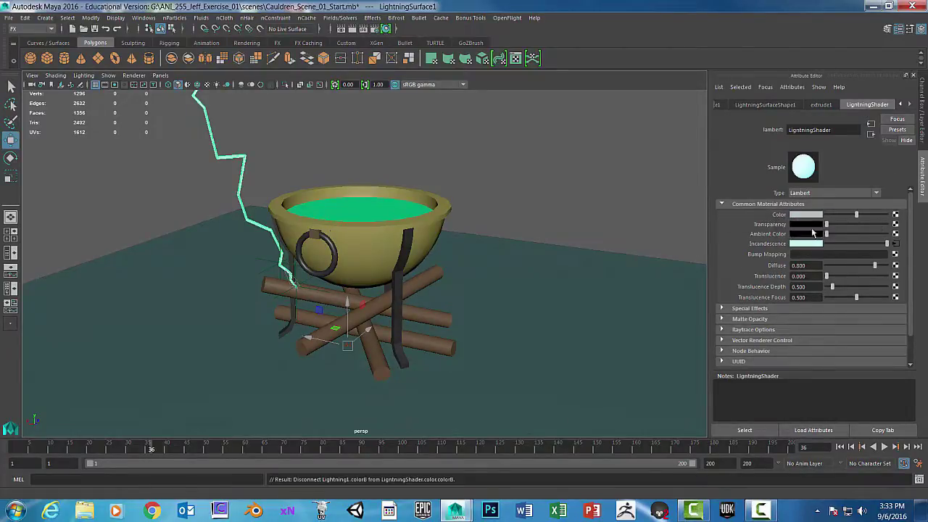
pyautogui.rightClick(771, 244)
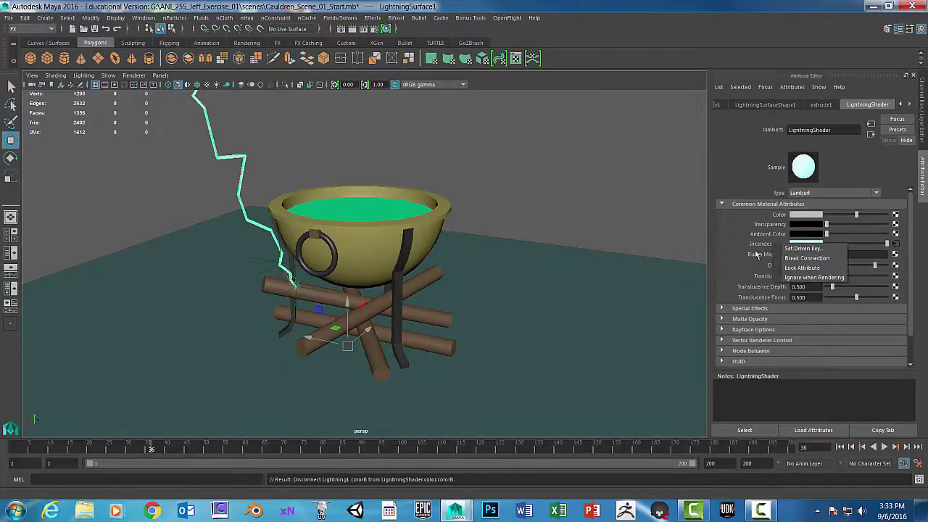
pyautogui.click(804, 258)
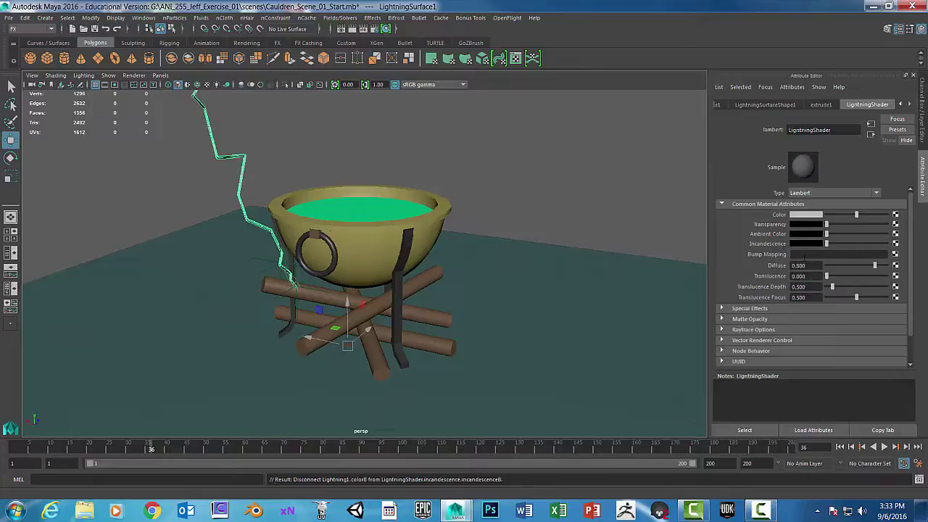
pyautogui.rightClick(780, 219)
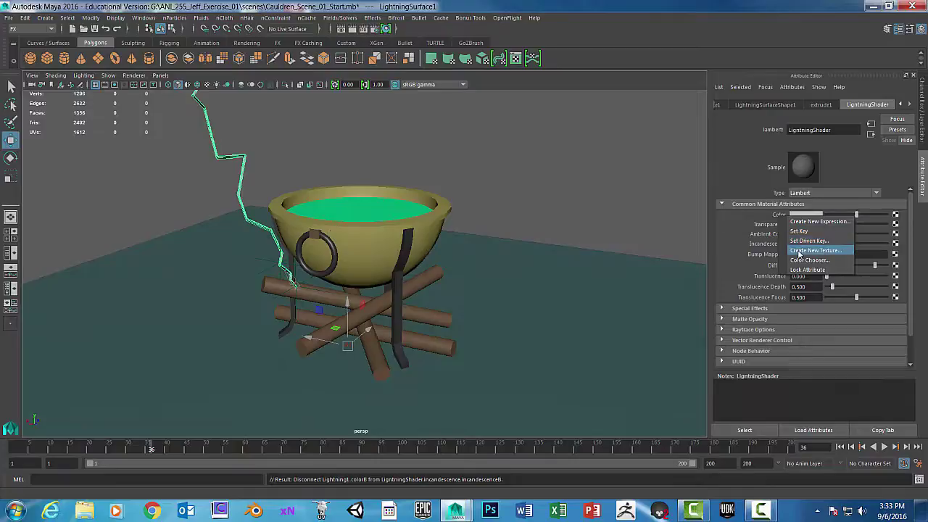
pyautogui.press('Escape')
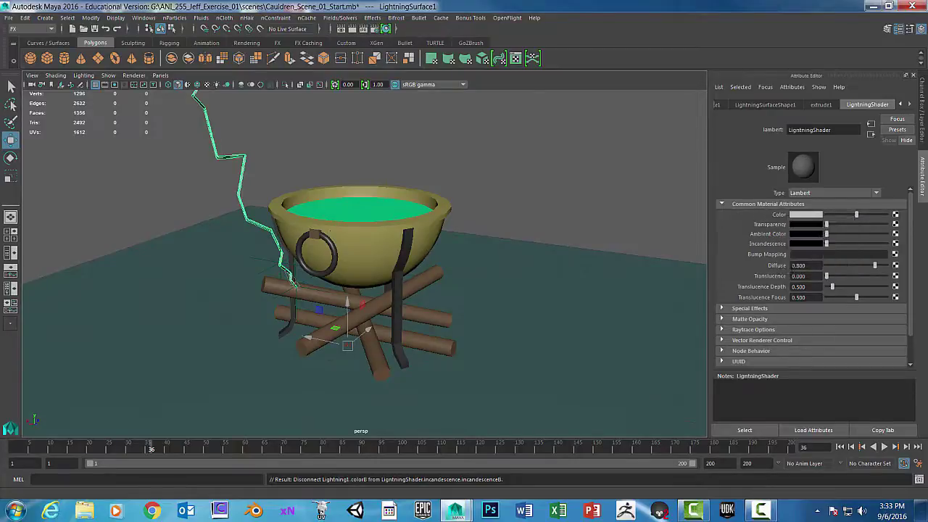
pyautogui.rightClick(780, 245)
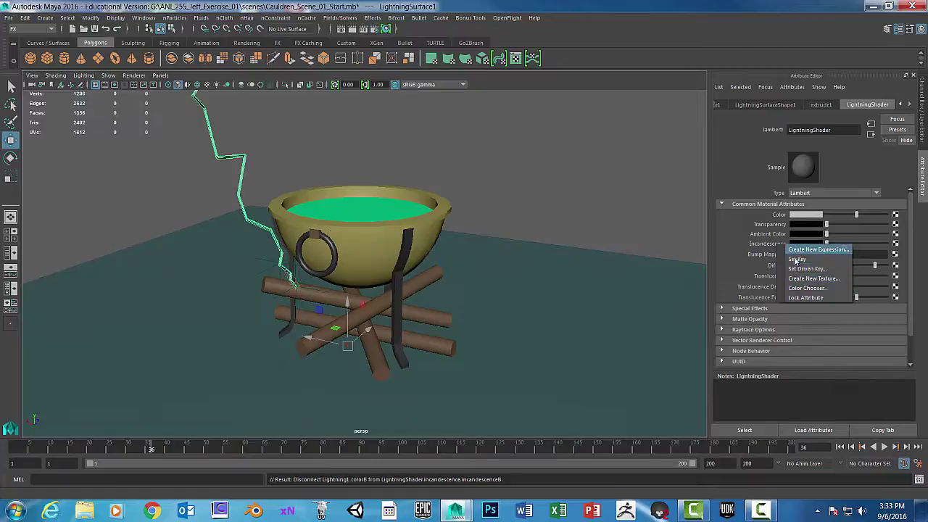
pyautogui.click(728, 244)
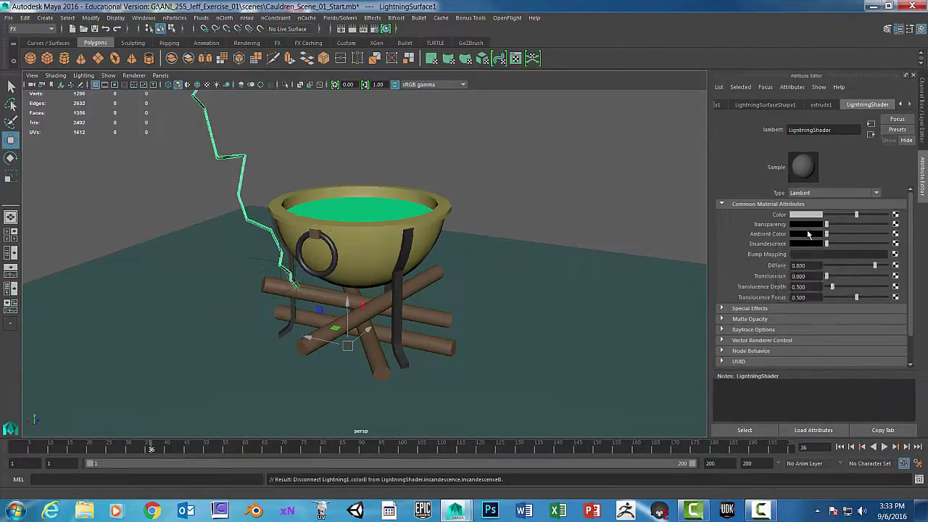
# Step: Undo the last disconnection on LigntningShader and break the Incandescence connection again
pyautogui.hotkey('ctrl', 'z')
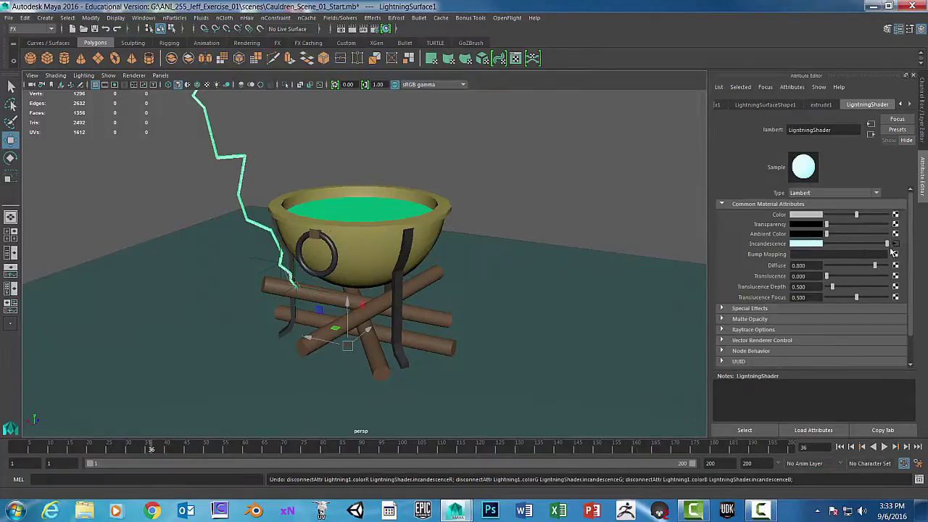
pyautogui.rightClick(774, 247)
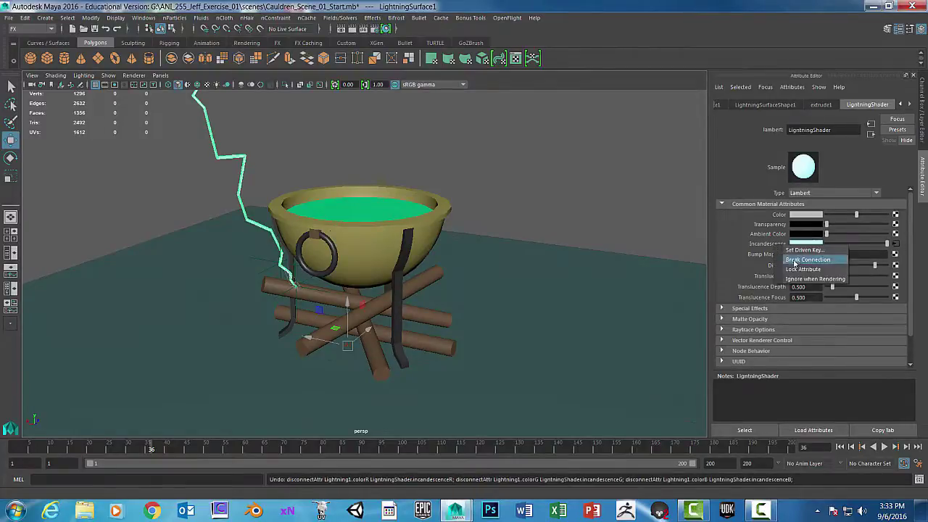
pyautogui.click(784, 253)
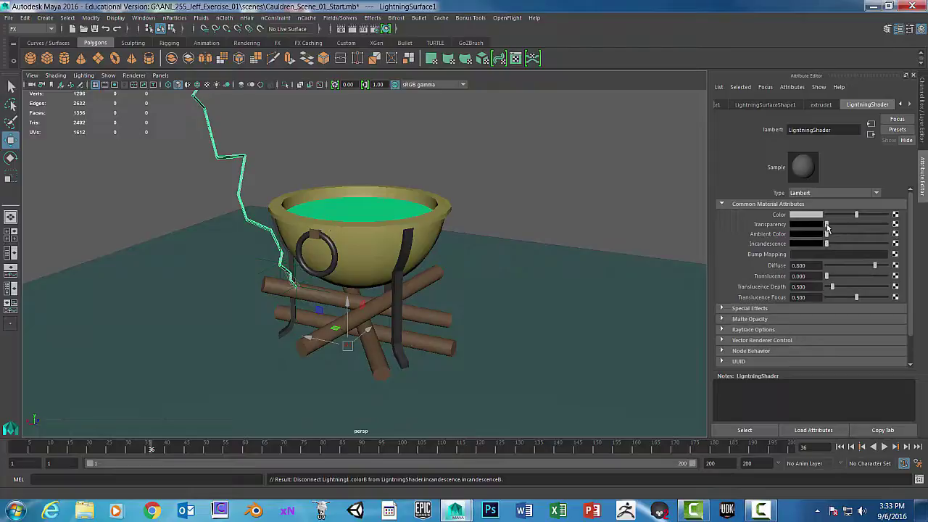
# Step: Set the lightning shader's Color to a pale yellow at full brightness and apply the same color to its Incandescence
pyautogui.click(819, 215)
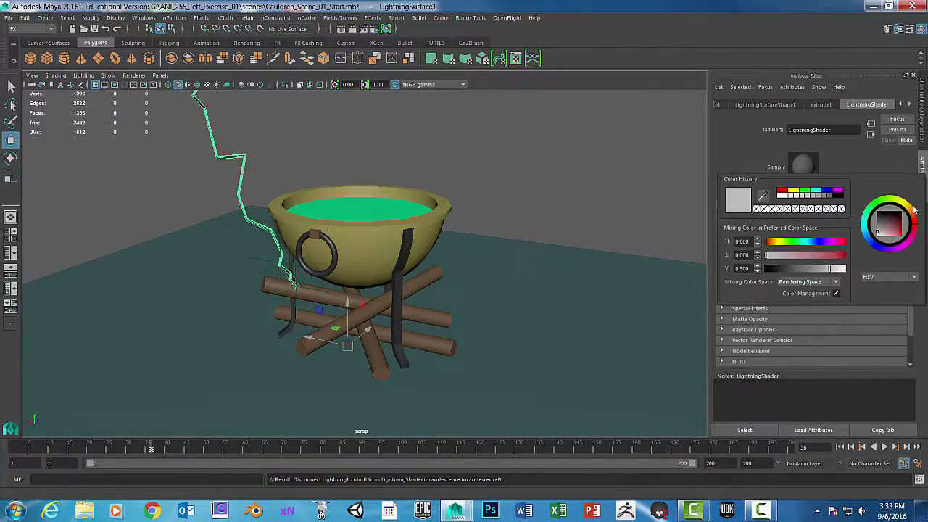
pyautogui.moveTo(827, 268); pyautogui.dragTo(854, 269)
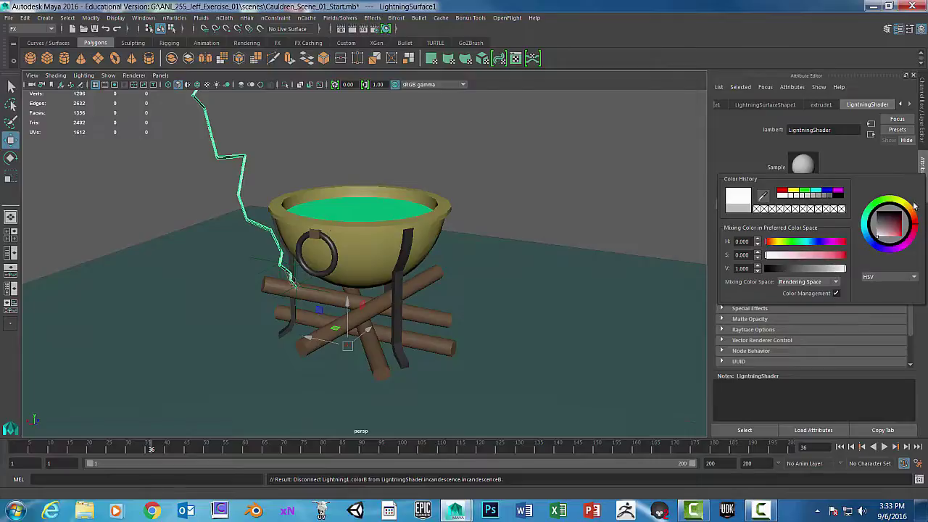
pyautogui.click(902, 203)
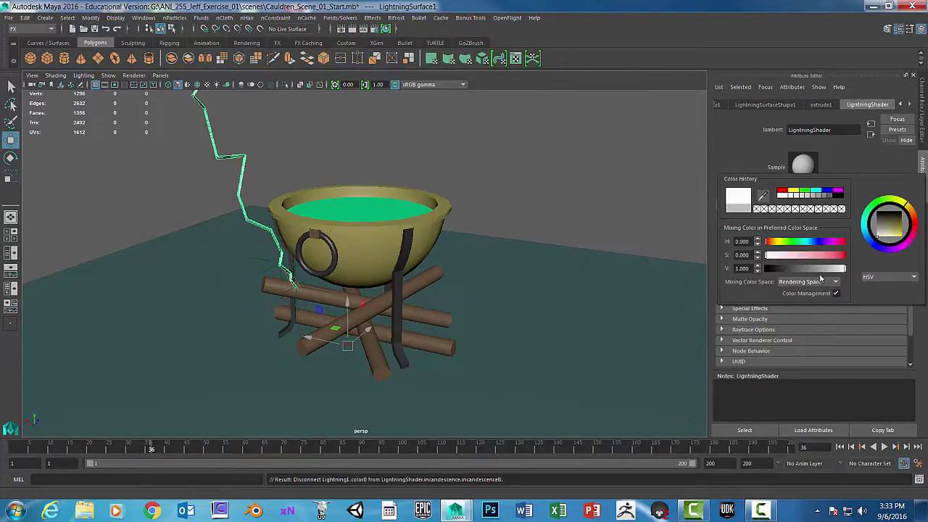
pyautogui.moveTo(899, 236); pyautogui.dragTo(887, 245)
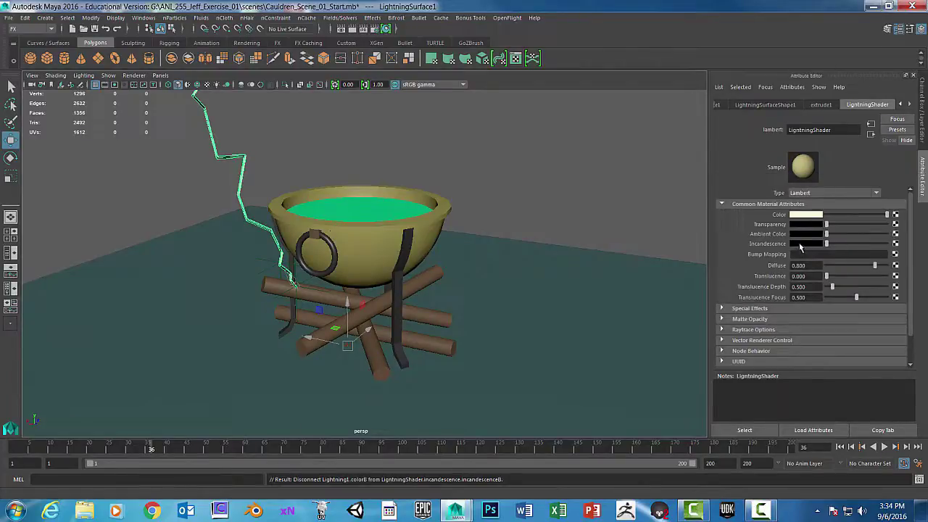
pyautogui.click(800, 244)
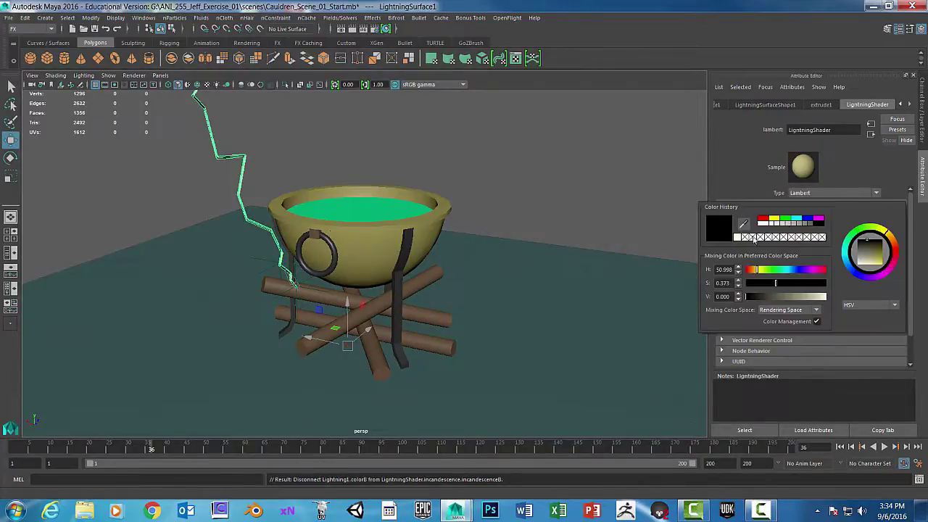
pyautogui.click(736, 237)
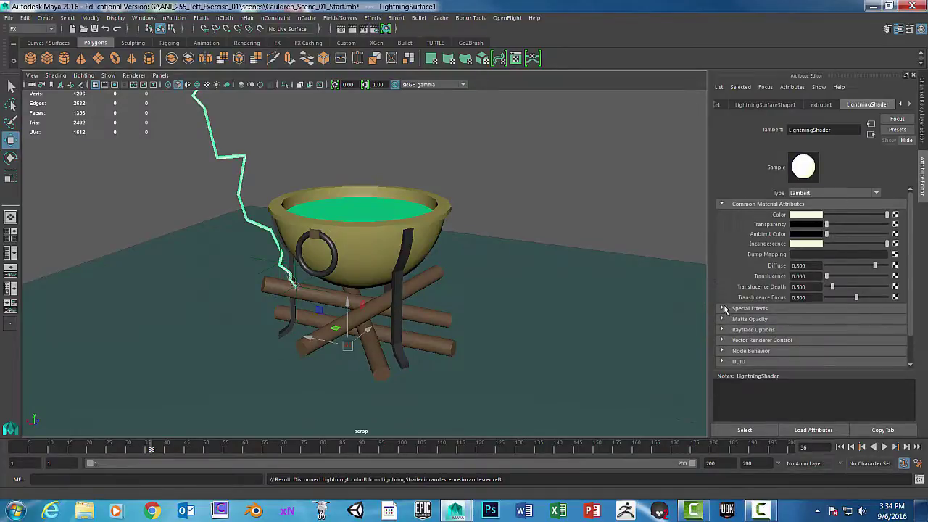
# Step: Under Special Effects, break the lightning shader's Glow Intensity connection and set the value to 0.150
pyautogui.click(728, 310)
pyautogui.scroll(-3, 915, 287)
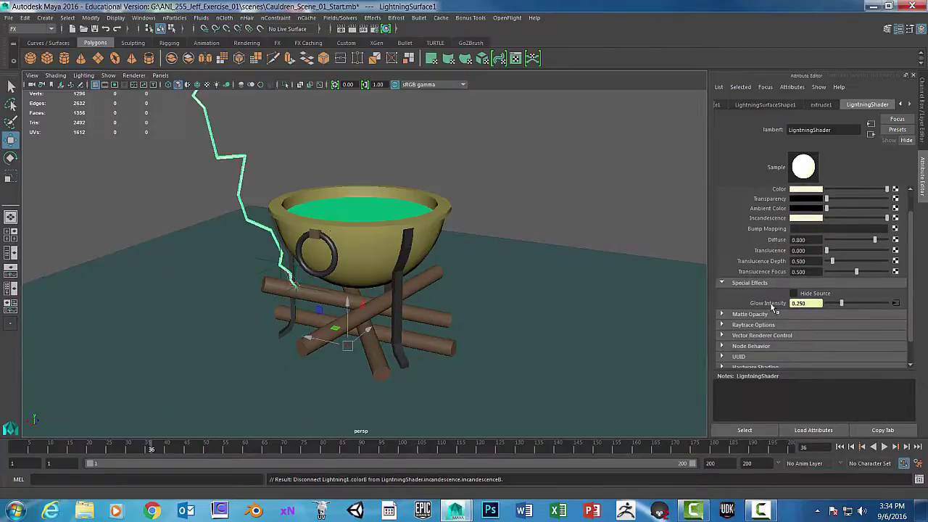
pyautogui.rightClick(772, 307)
pyautogui.click(798, 328)
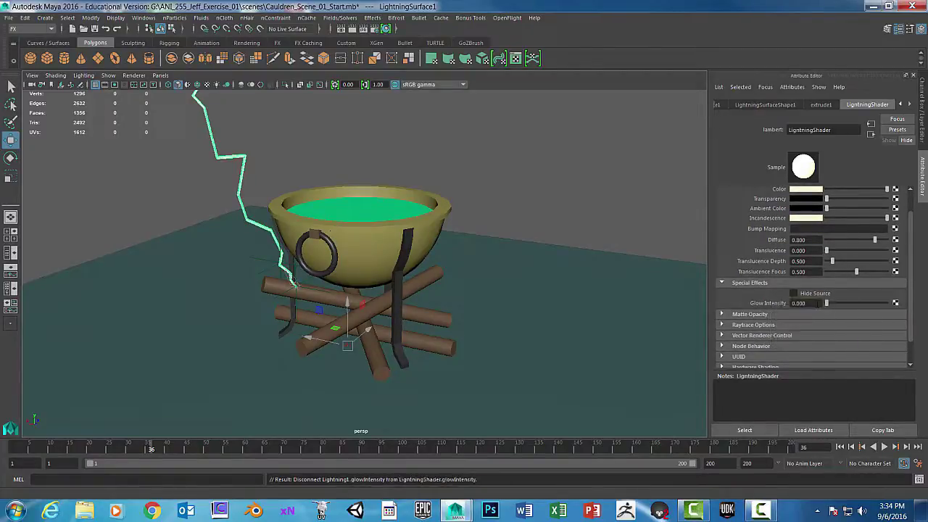
pyautogui.click(797, 303)
pyautogui.write('15')
pyautogui.press('Return')
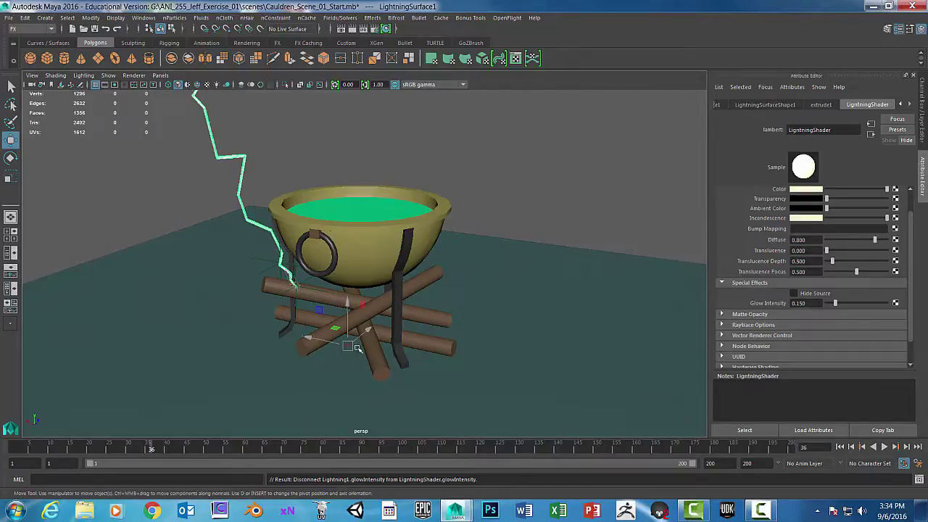
# Step: Open the Outliner, expand the Lightning1 group and select its pointLight1
pyautogui.click(138, 19)
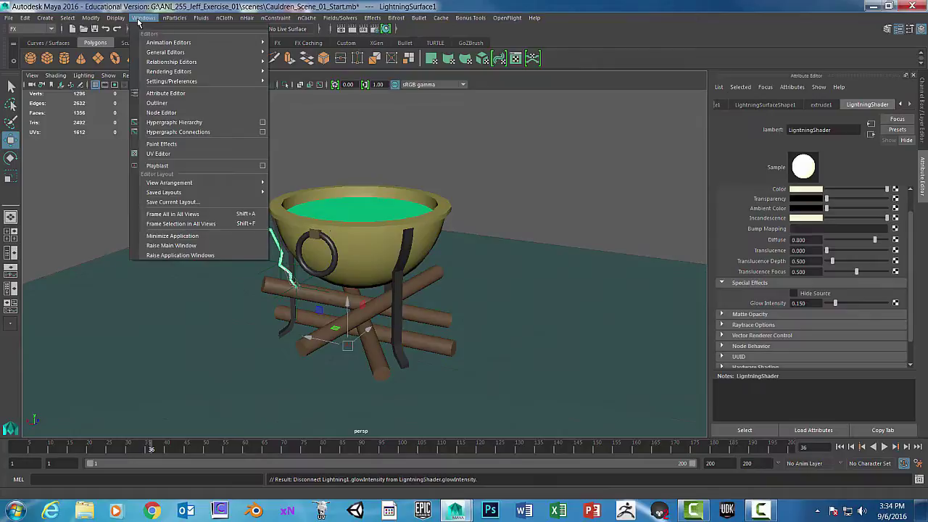
pyautogui.click(158, 104)
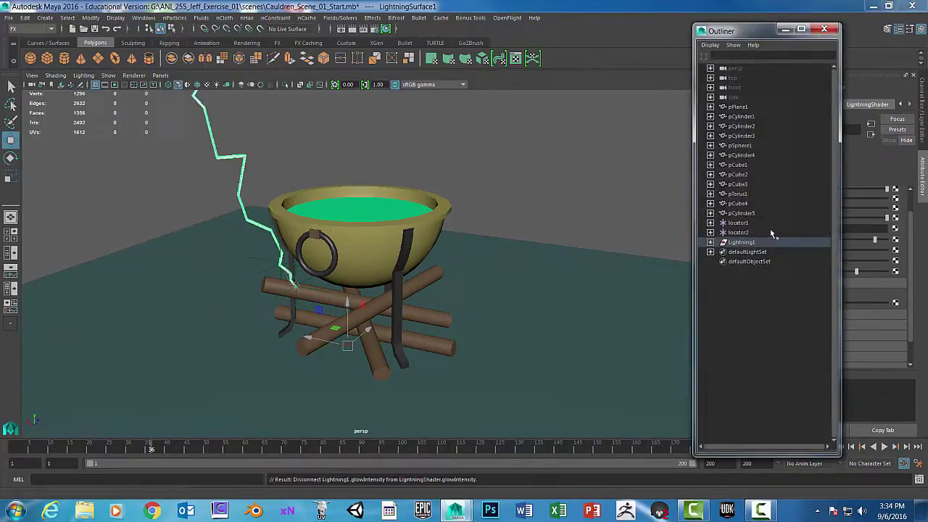
pyautogui.click(711, 243)
pyautogui.click(754, 291)
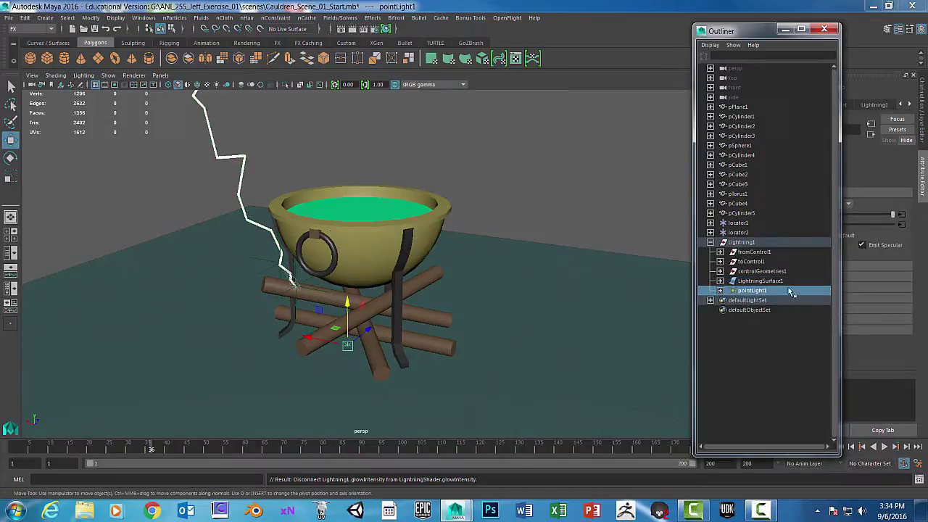
pyautogui.click(758, 282)
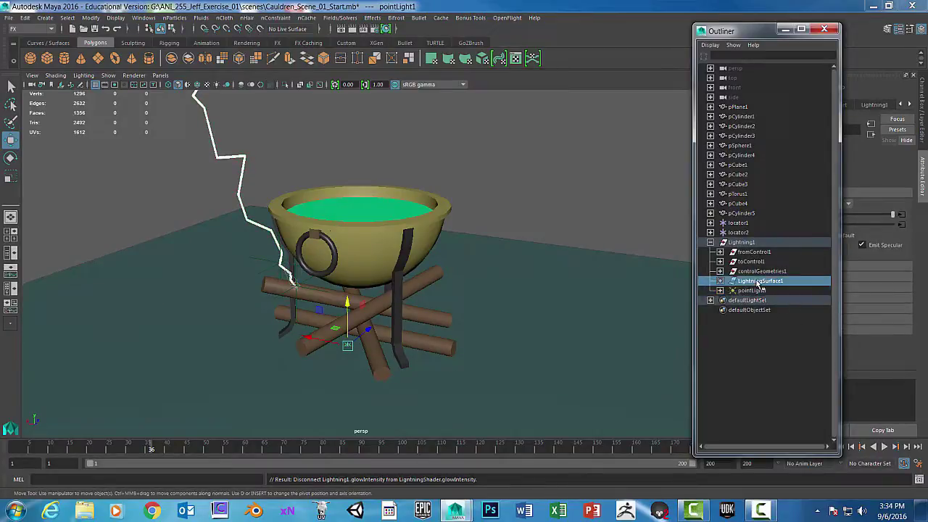
pyautogui.moveTo(759, 33); pyautogui.dragTo(610, 33)
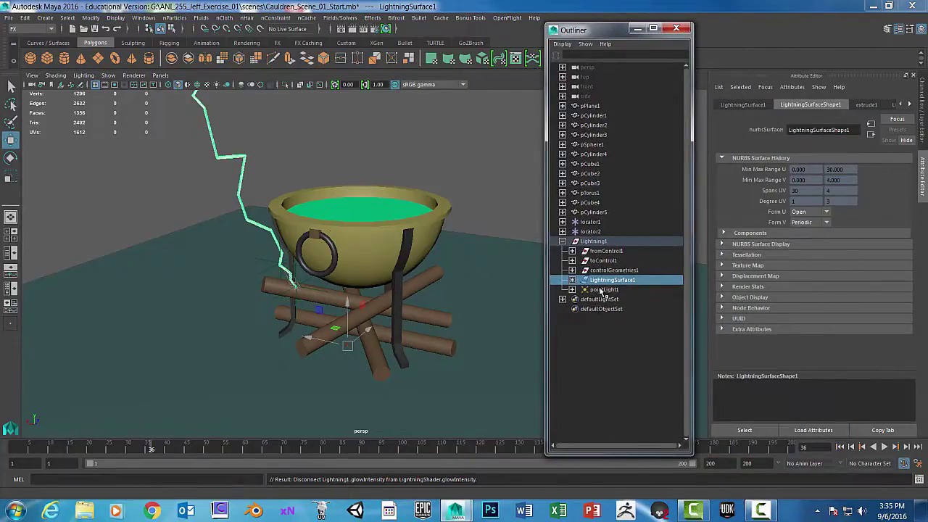
pyautogui.click(601, 290)
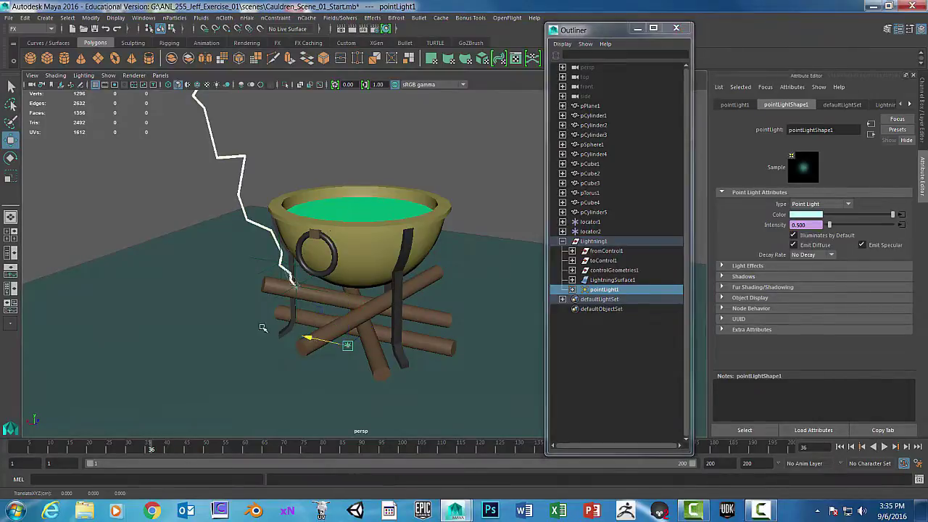
pyautogui.moveTo(349, 298); pyautogui.dragTo(348, 296)
pyautogui.click(307, 337)
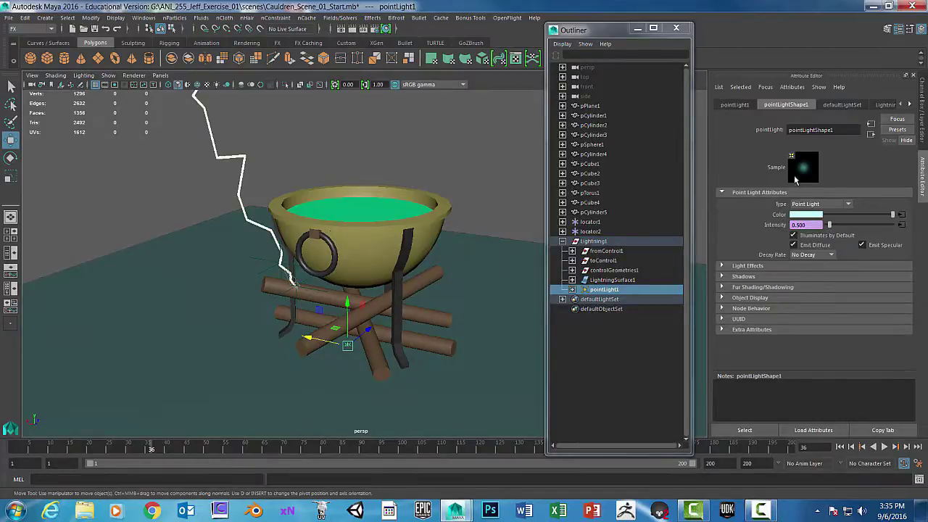
# Step: Expand pointLight1 in the Lightning1 group, select its pointLightShape1 node and delete it
pyautogui.click(572, 289)
pyautogui.click(609, 300)
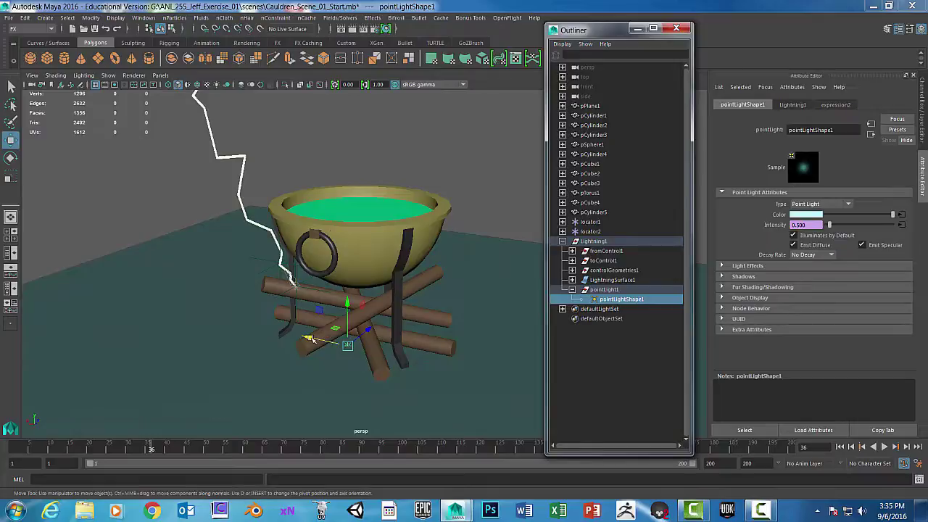
pyautogui.moveTo(288, 333); pyautogui.dragTo(370, 331, button='middle')
pyautogui.moveTo(609, 30); pyautogui.dragTo(533, 22)
pyautogui.hotkey('ctrl', 'a')
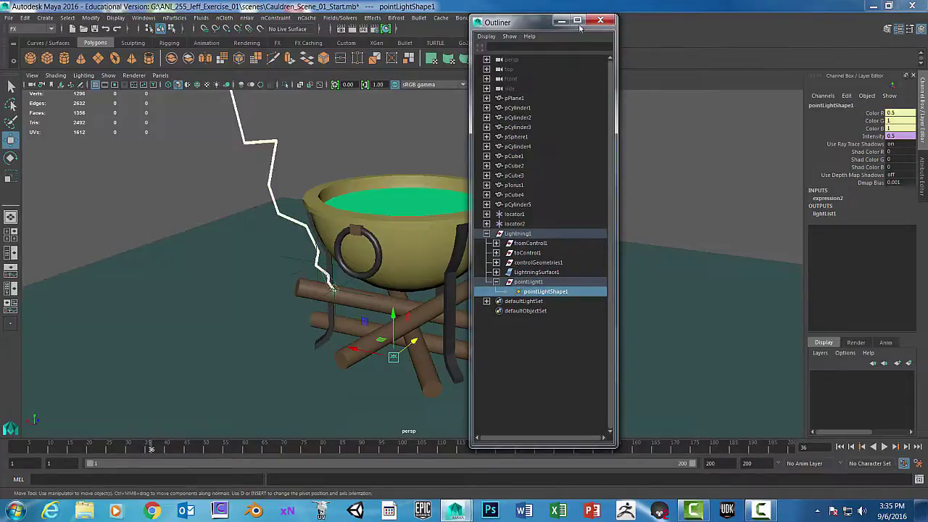
pyautogui.moveTo(545, 24); pyautogui.dragTo(619, 36)
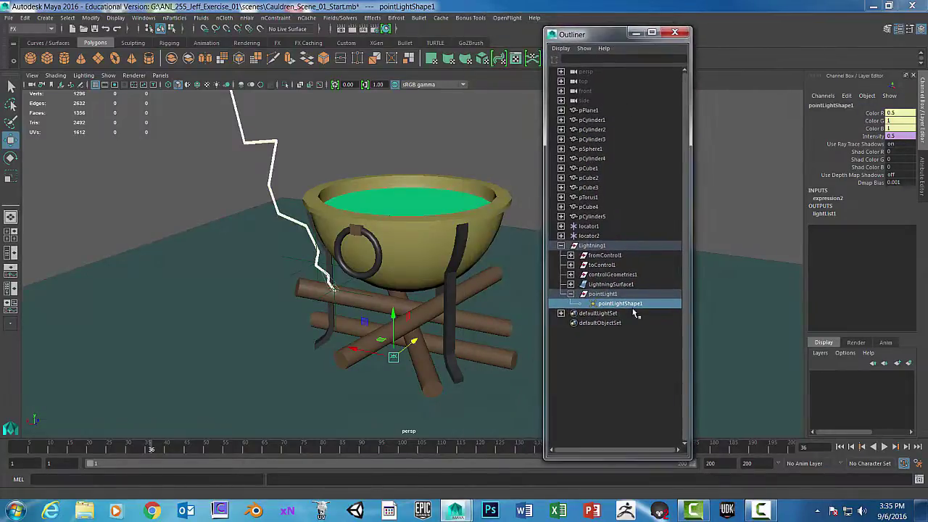
pyautogui.click(846, 76)
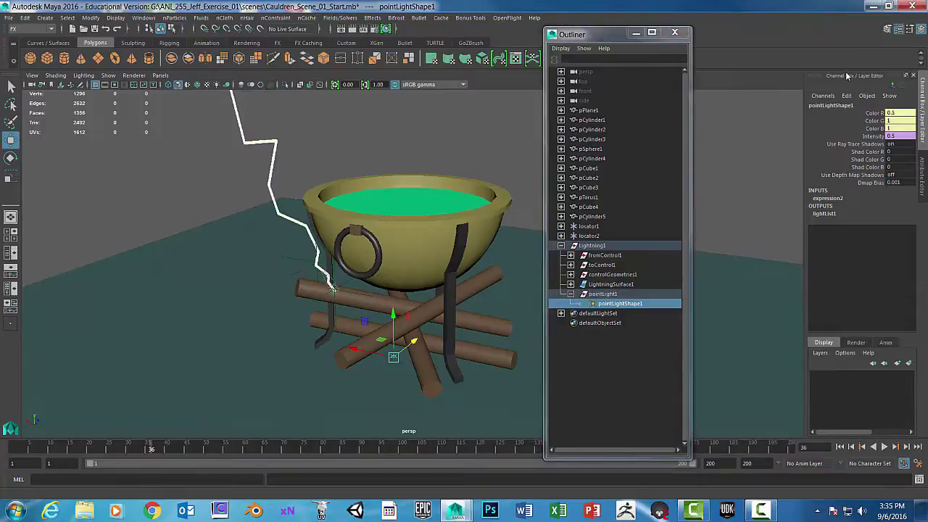
pyautogui.click(887, 29)
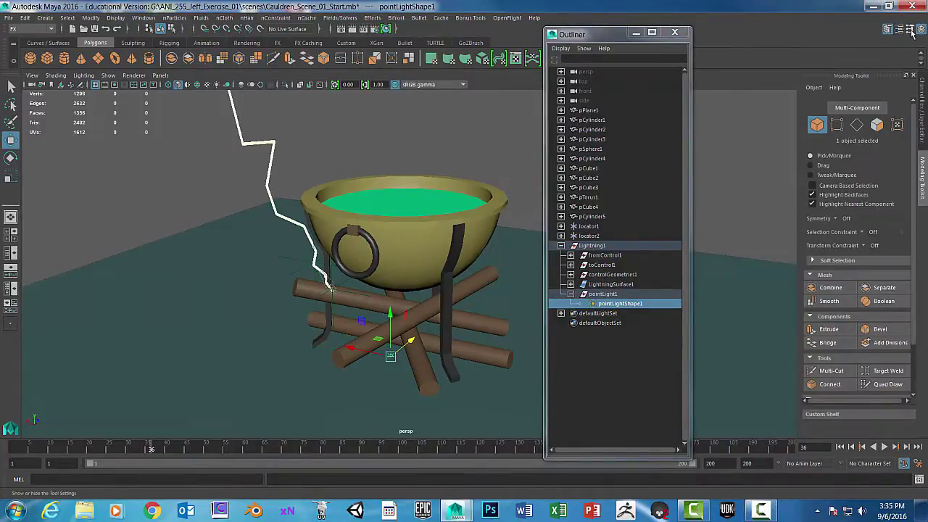
pyautogui.click(911, 31)
pyautogui.click(912, 31)
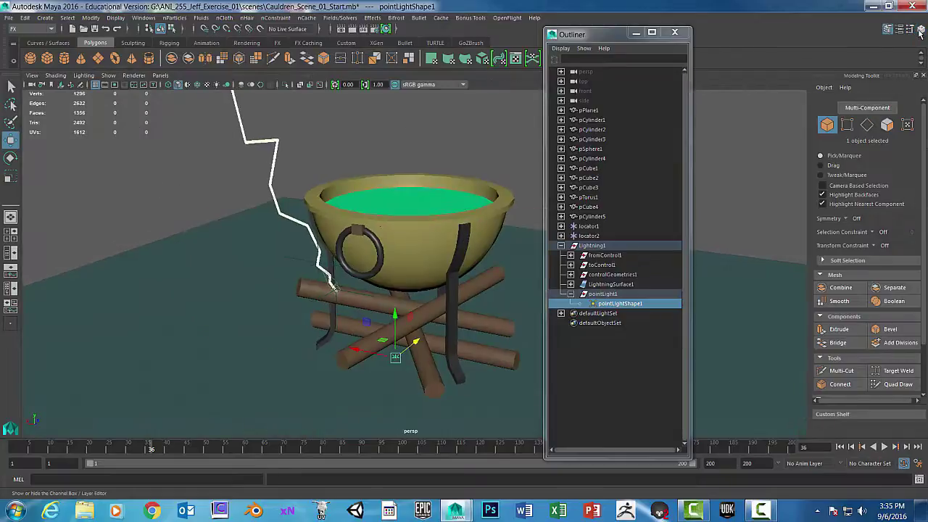
pyautogui.click(898, 30)
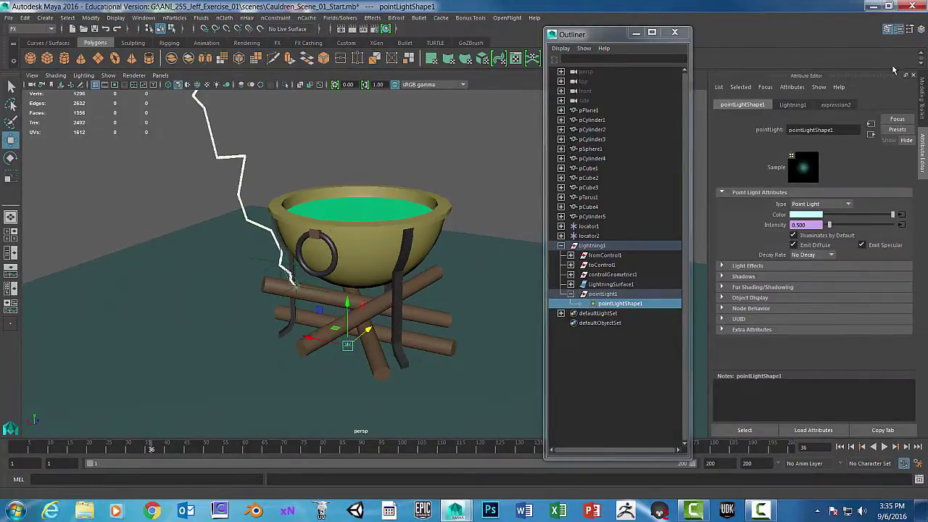
pyautogui.hotkey('ctrl', 'a')
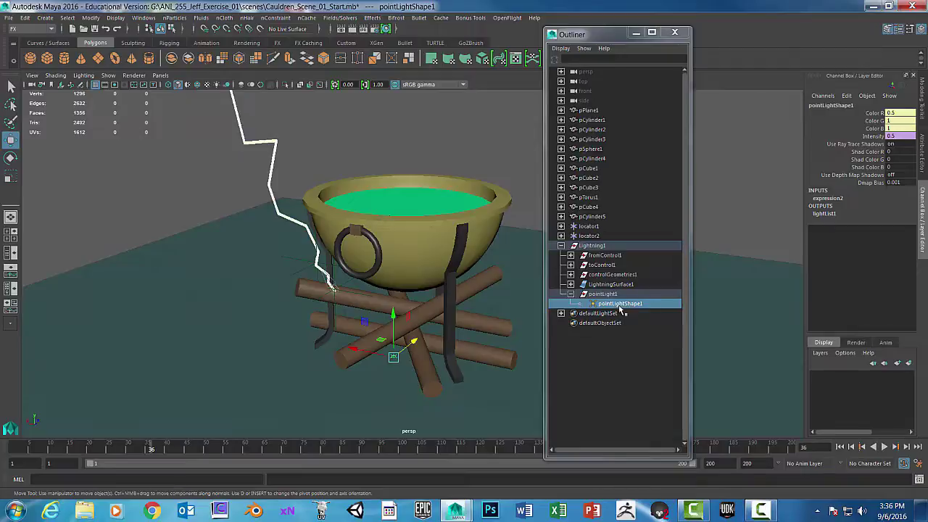
pyautogui.press('Delete')
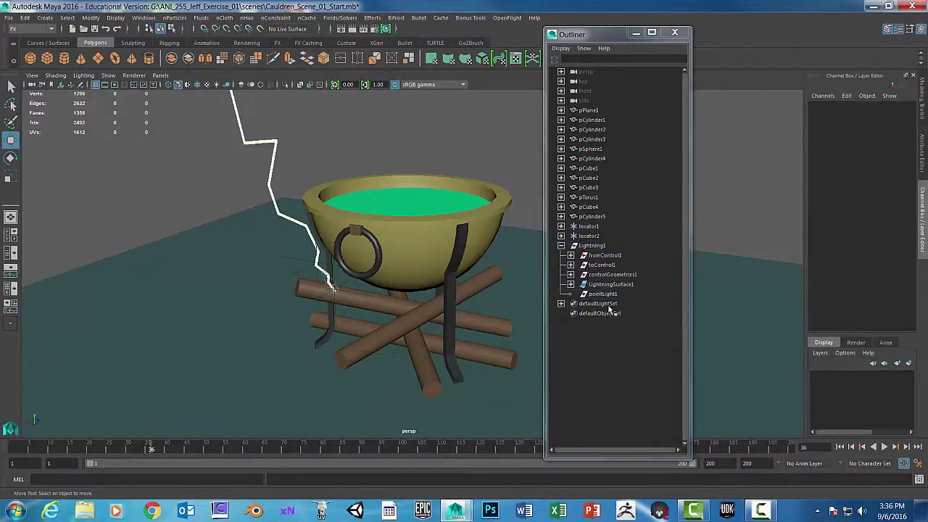
# Step: Render a test image of the lightning strike at frame 36 from a new angle and keep the image in the Render View
pyautogui.moveTo(615, 40); pyautogui.dragTo(659, 44)
pyautogui.keyDown('alt'); pyautogui.moveTo(434, 326); pyautogui.dragTo(482, 319); pyautogui.keyUp('alt')
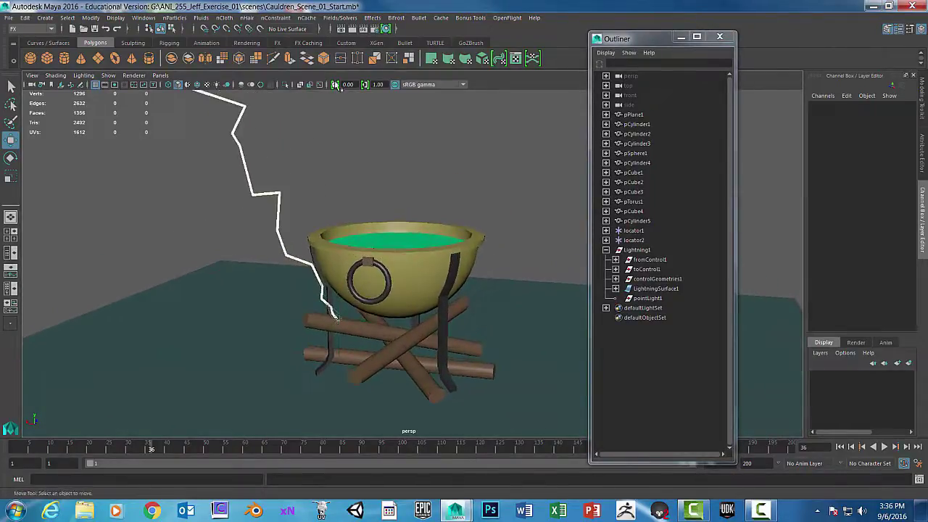
pyautogui.click(356, 28)
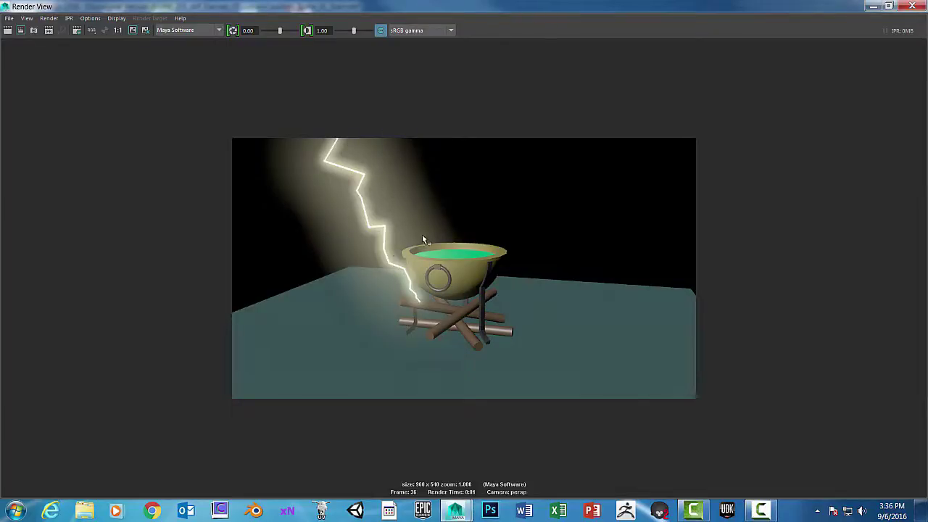
pyautogui.click(133, 32)
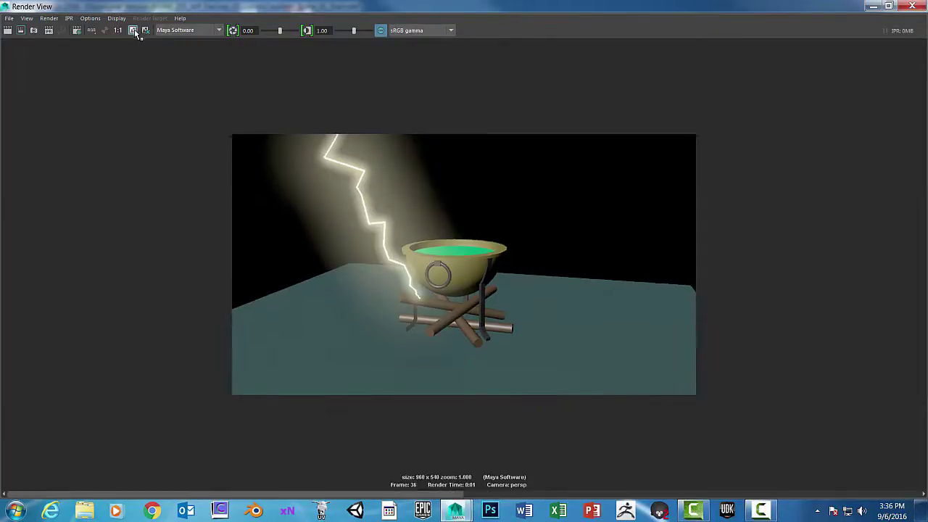
# Step: Select the lightning surface in the viewport and set its LightningShader Glow Intensity to 0.050
pyautogui.click(872, 5)
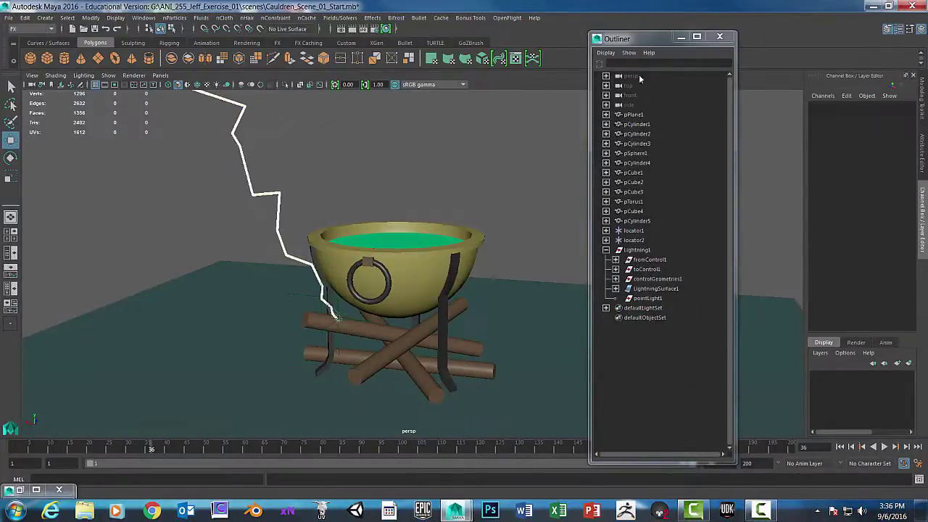
pyautogui.click(279, 195)
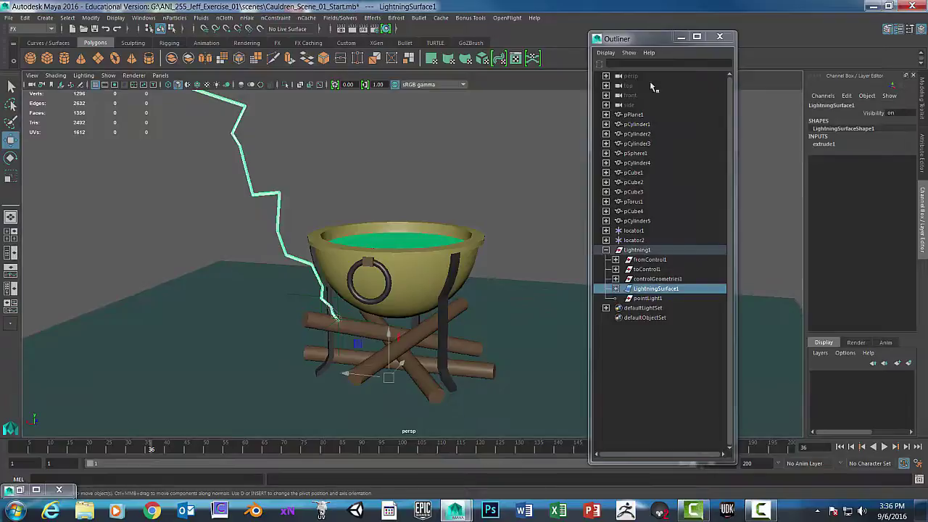
pyautogui.moveTo(679, 33); pyautogui.dragTo(567, 33)
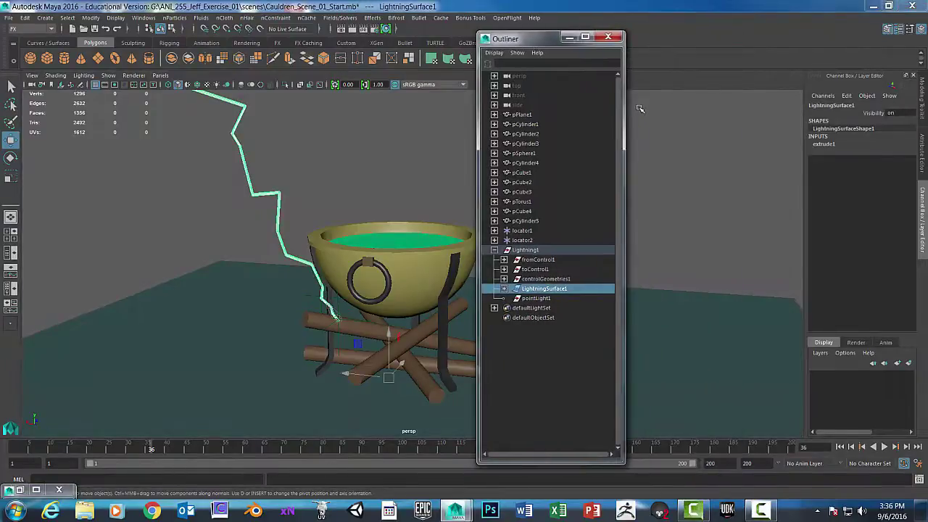
pyautogui.hotkey('ctrl', 'a')
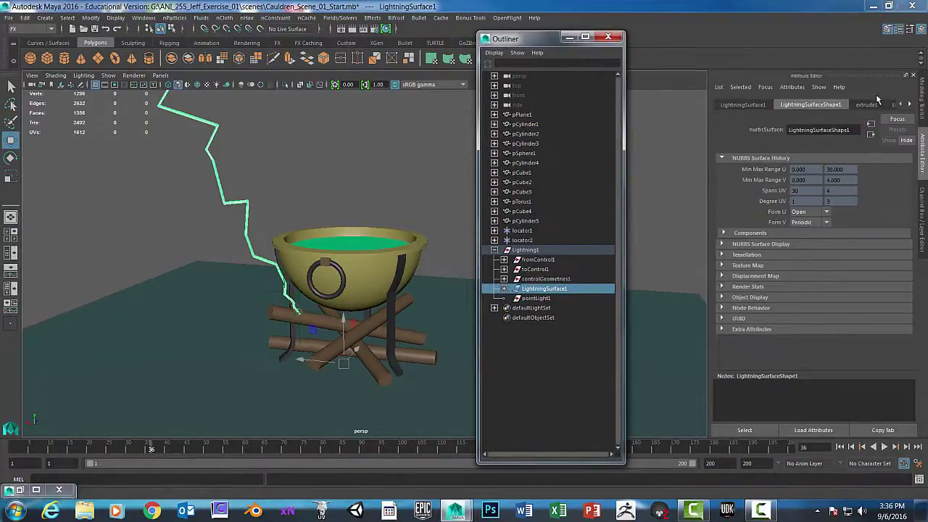
pyautogui.click(910, 106)
pyautogui.click(856, 105)
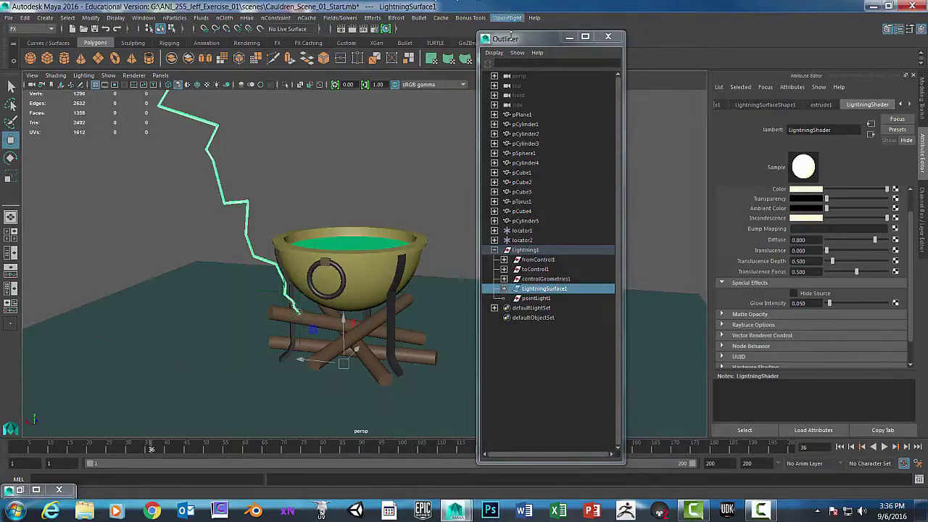
# Step: Render frame 36 again to check the lightning glow, and minimize the render and Outliner windows
pyautogui.moveTo(516, 39); pyautogui.dragTo(592, 36)
pyautogui.click(352, 33)
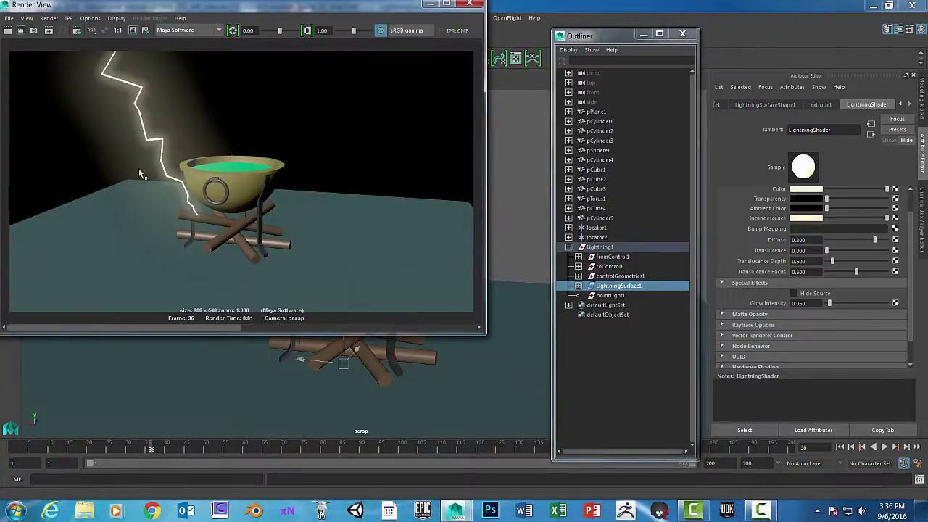
pyautogui.click(431, 6)
pyautogui.moveTo(616, 36); pyautogui.dragTo(644, 46)
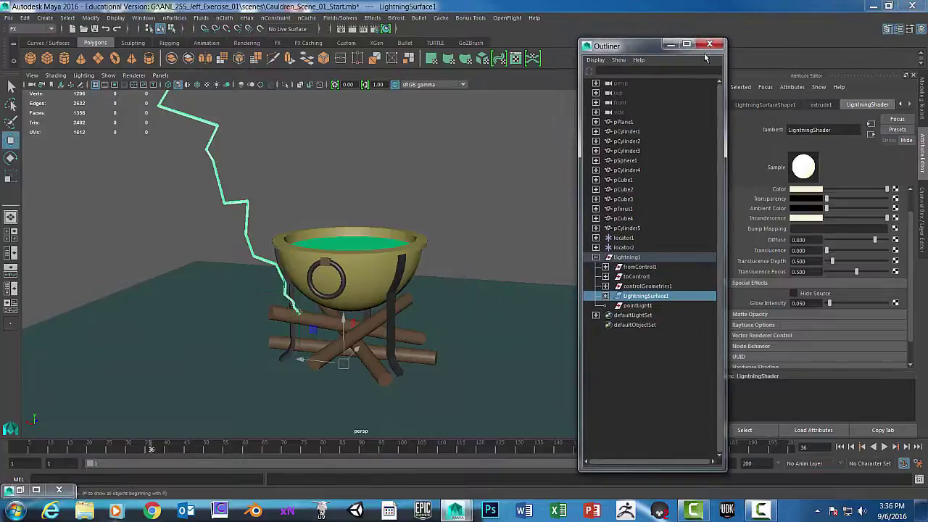
pyautogui.click(670, 44)
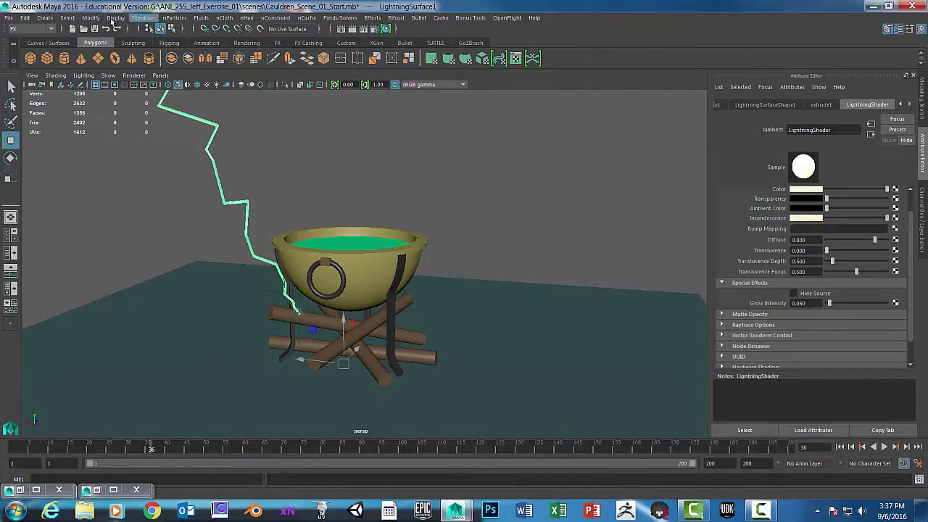
# Step: Create a point light and move it up beside the lightning bolt, above and to the left of the cauldron
pyautogui.click(43, 19)
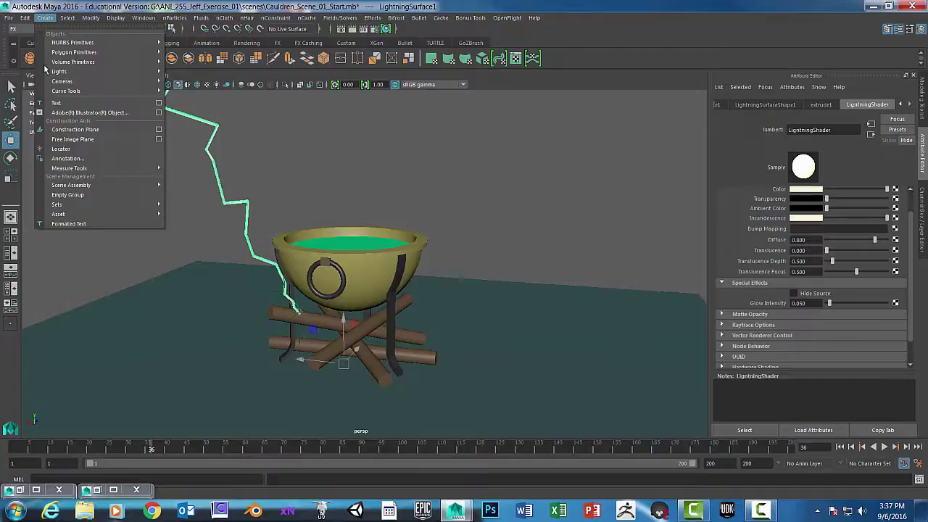
pyautogui.moveTo(62, 71)
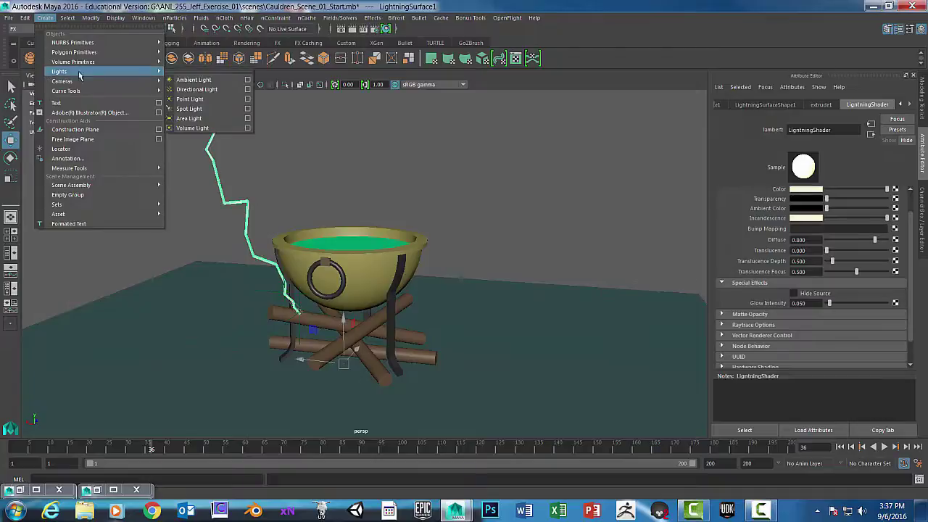
pyautogui.click(212, 100)
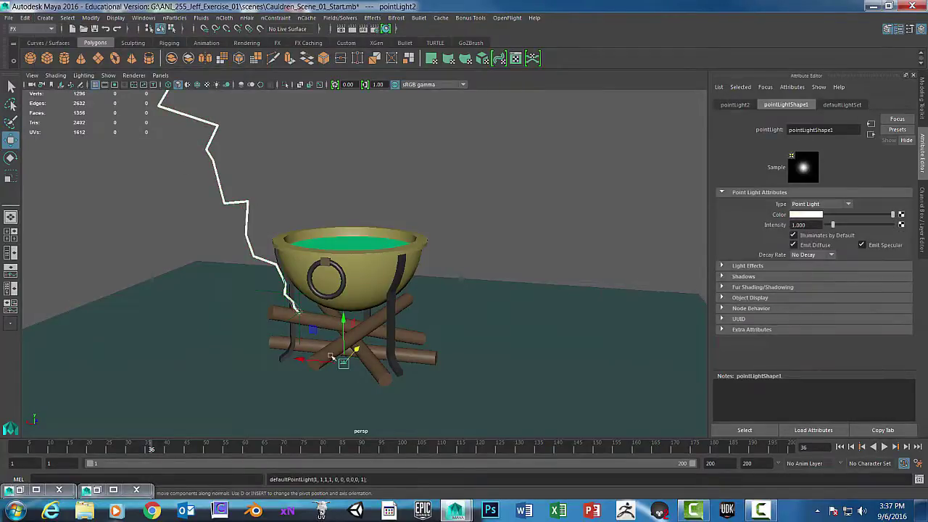
pyautogui.moveTo(331, 358); pyautogui.dragTo(207, 193)
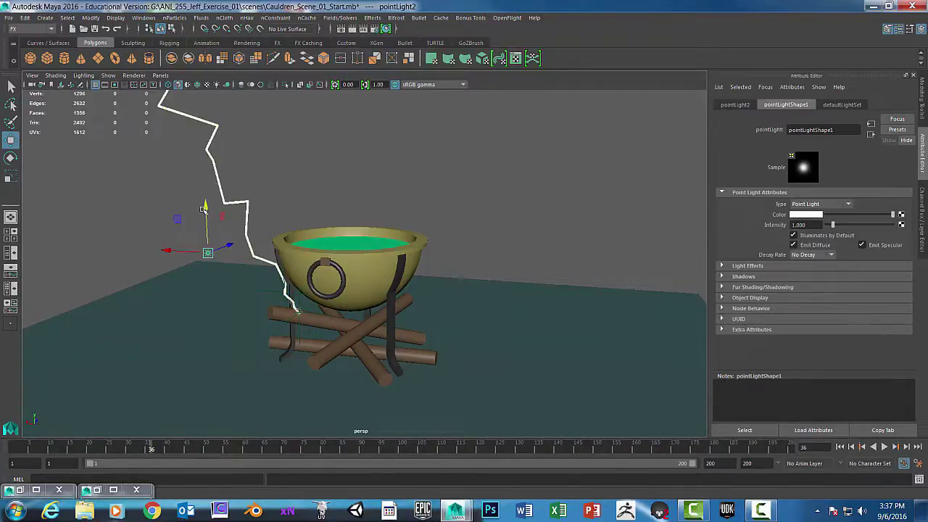
pyautogui.moveTo(173, 232); pyautogui.dragTo(151, 232)
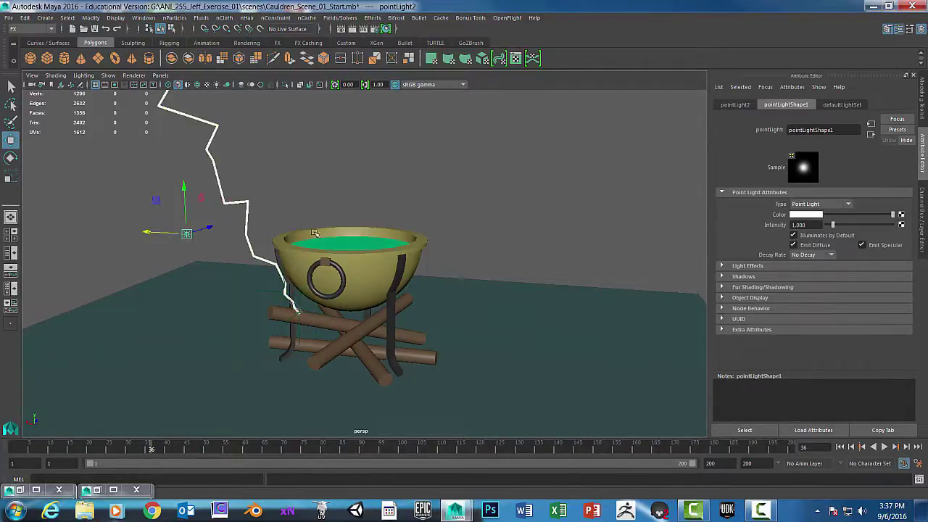
pyautogui.keyDown('alt'); pyautogui.moveTo(297, 233); pyautogui.dragTo(320, 226); pyautogui.keyUp('alt')
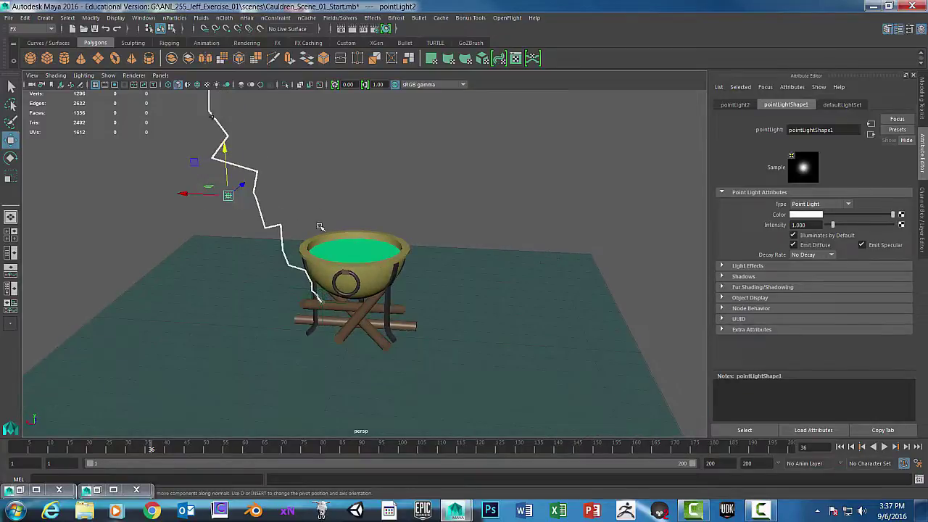
# Step: Set the point light's color to the pale yellow stored in the color history
pyautogui.click(796, 216)
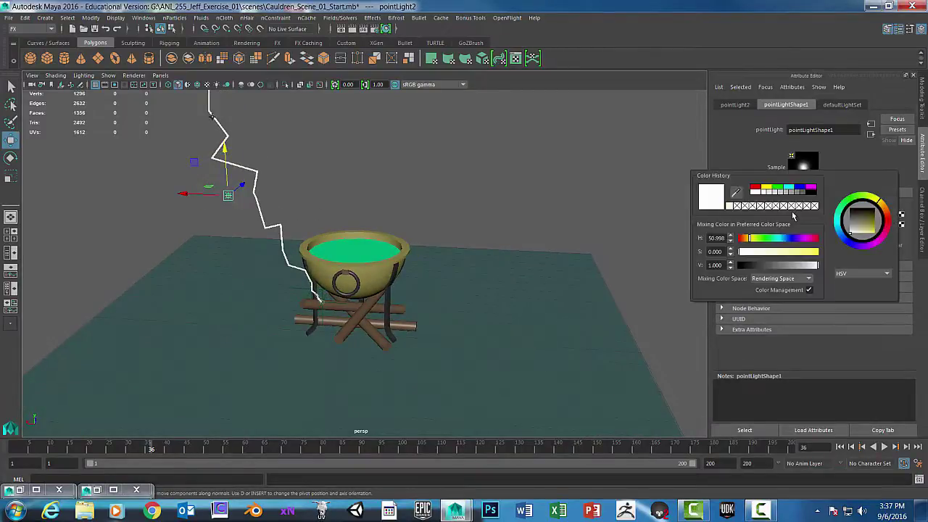
pyautogui.click(731, 207)
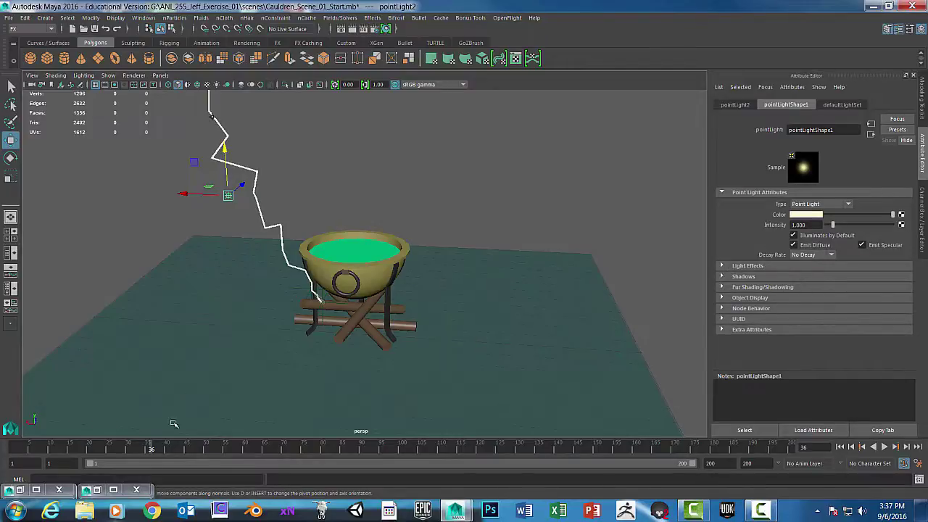
# Step: Try setting the point light's intensity to 0 at frame 1 and play the animation up to frame 30
pyautogui.moveTo(152, 450); pyautogui.dragTo(13, 449)
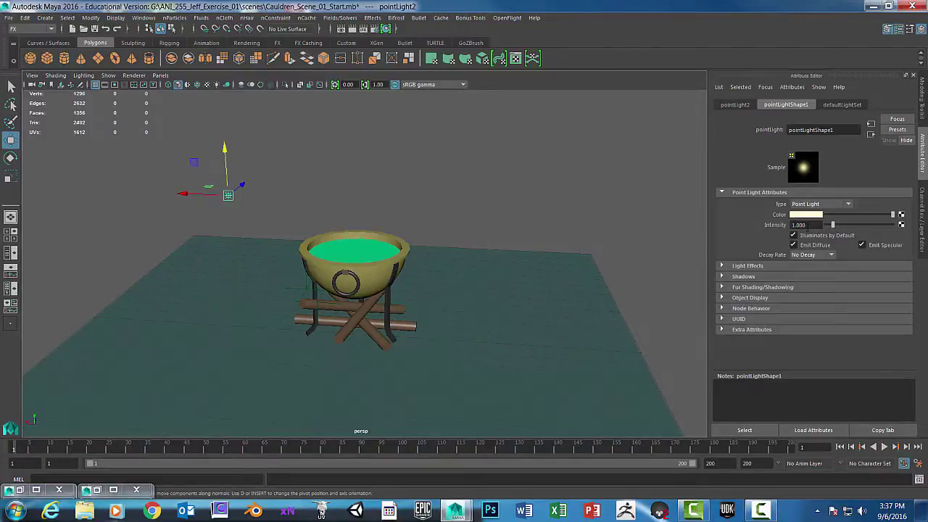
pyautogui.doubleClick(798, 225)
pyautogui.press('Return')
pyautogui.hotkey('alt', 'v')
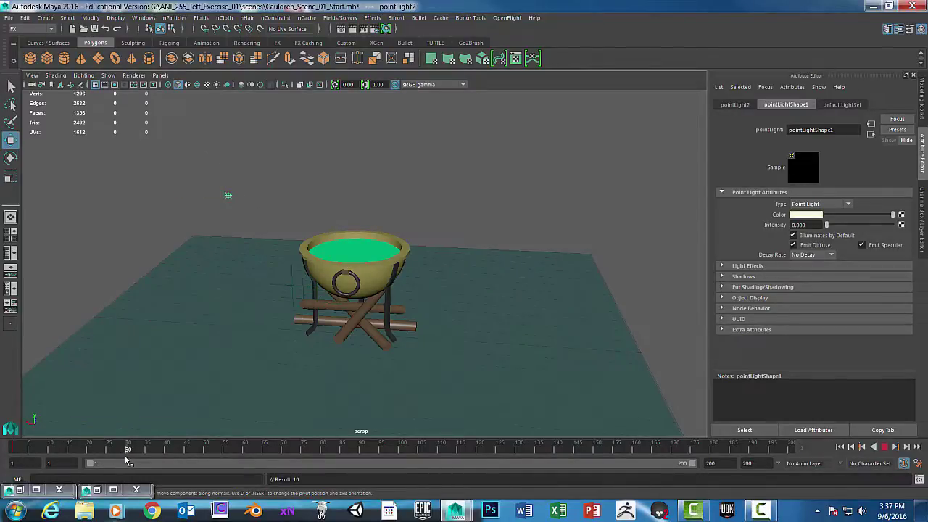
pyautogui.hotkey('alt', 'v')
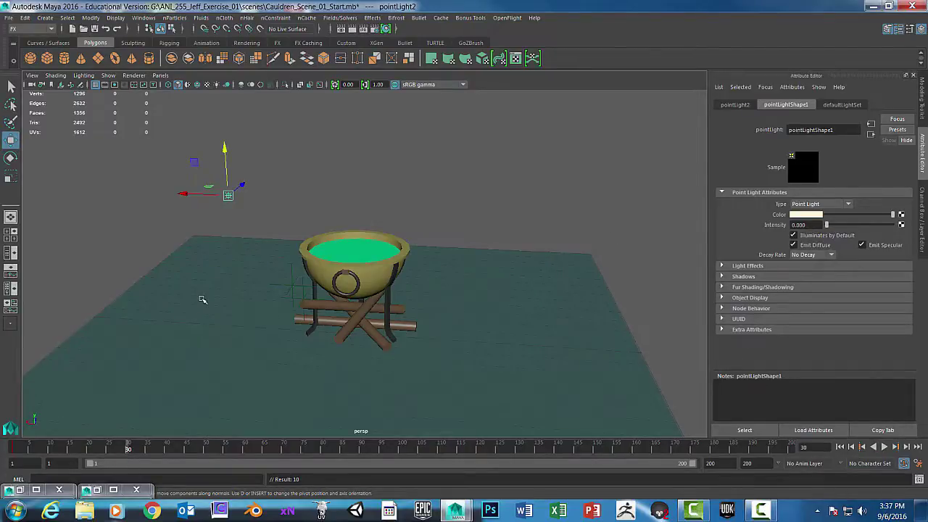
# Step: Try setting the point light's intensity to 1 at frame 31 and 0 at frame 41, and scrub back to frame 27
pyautogui.click(131, 449)
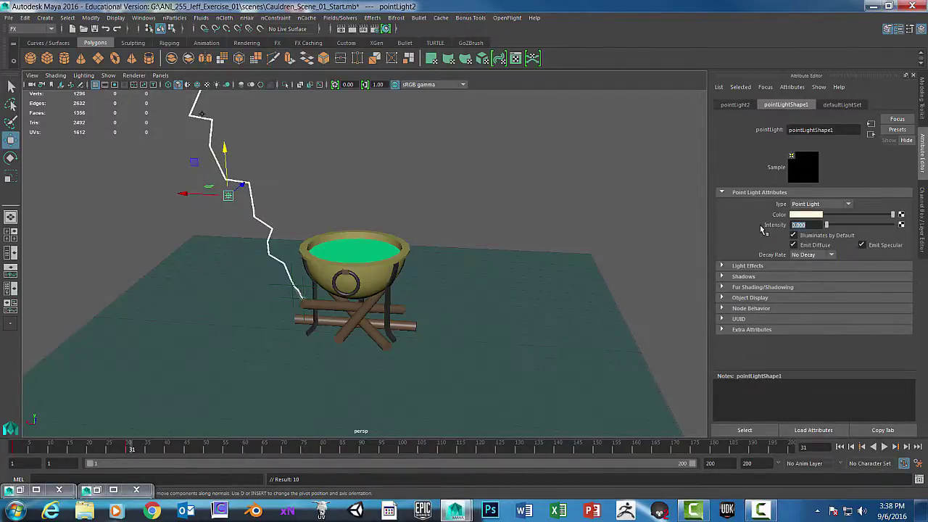
pyautogui.press('Return')
pyautogui.moveTo(133, 451); pyautogui.dragTo(168, 460)
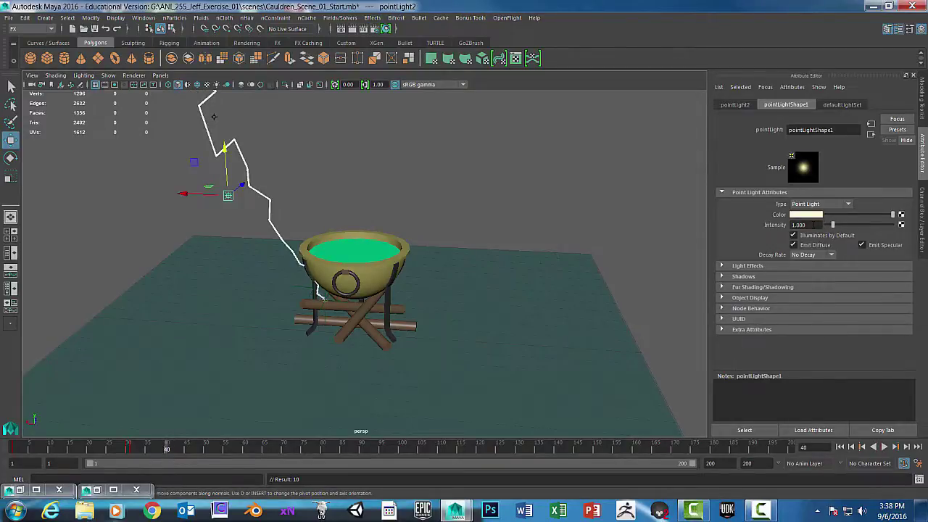
pyautogui.click(172, 451)
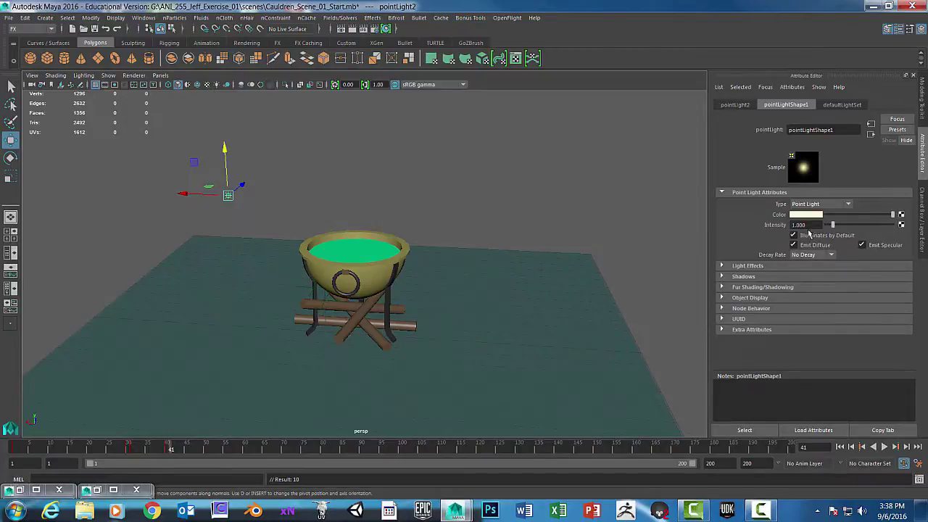
pyautogui.write('0')
pyautogui.press('Return')
pyautogui.moveTo(174, 451); pyautogui.dragTo(118, 449)
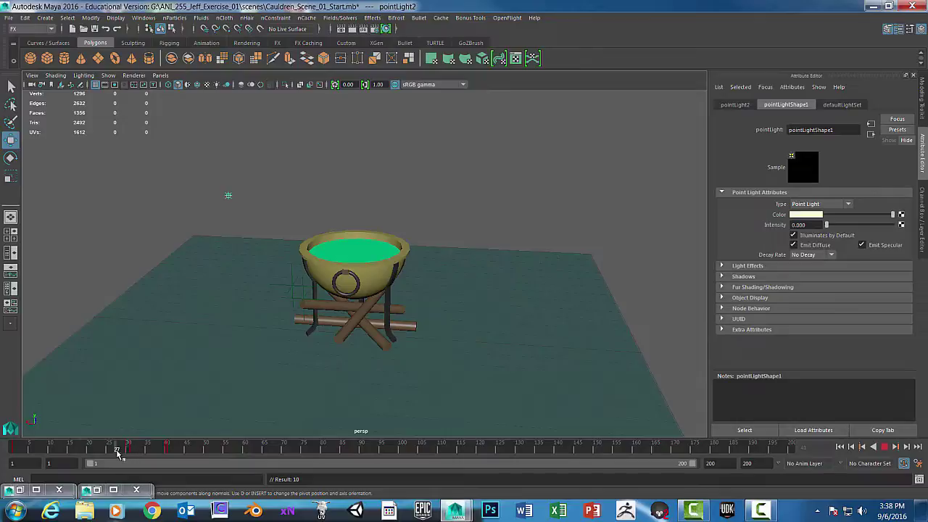
# Step: Render test images at frames 27 and 31 to compare the scene's lighting before and during the strike
pyautogui.click(351, 29)
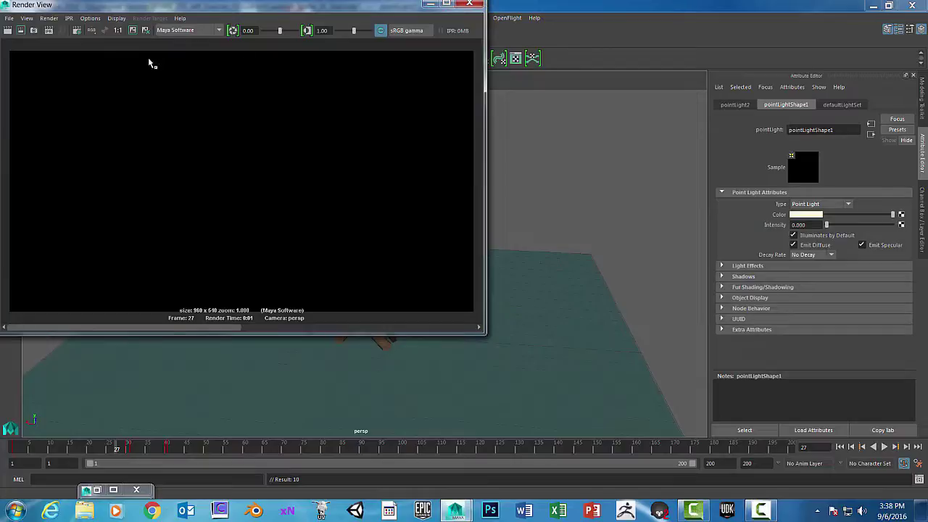
pyautogui.click(132, 30)
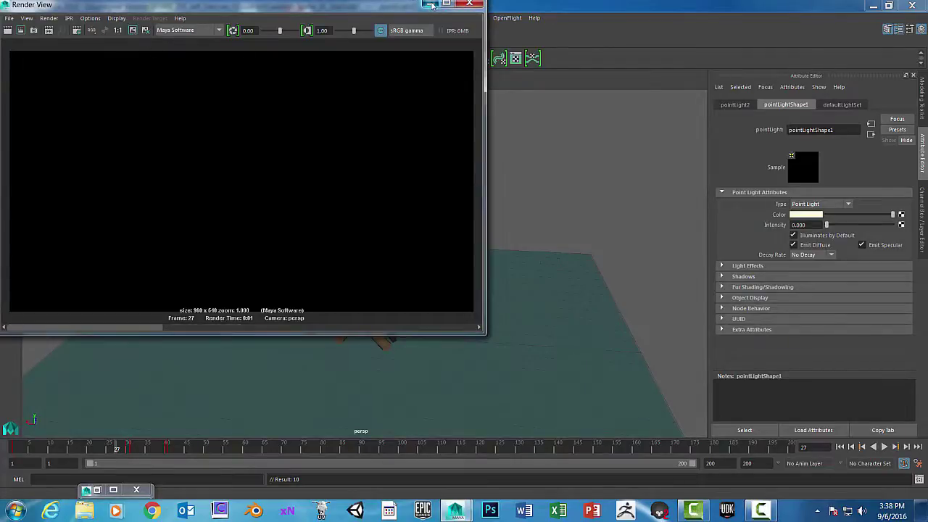
pyautogui.click(430, 5)
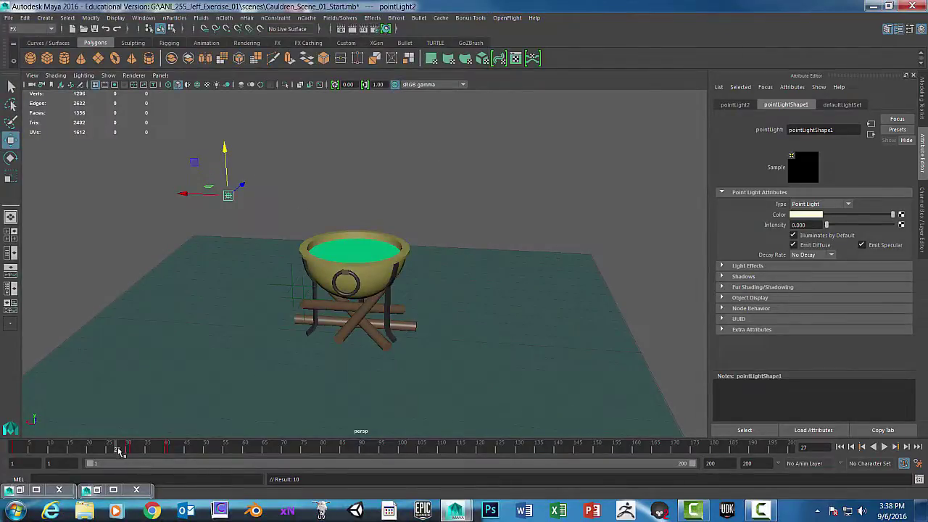
pyautogui.moveTo(120, 450); pyautogui.dragTo(131, 450)
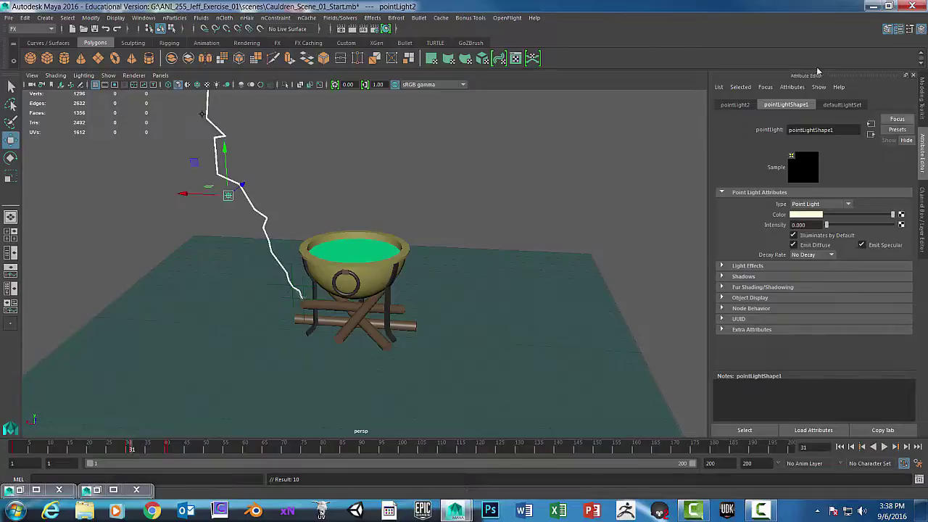
pyautogui.click(344, 29)
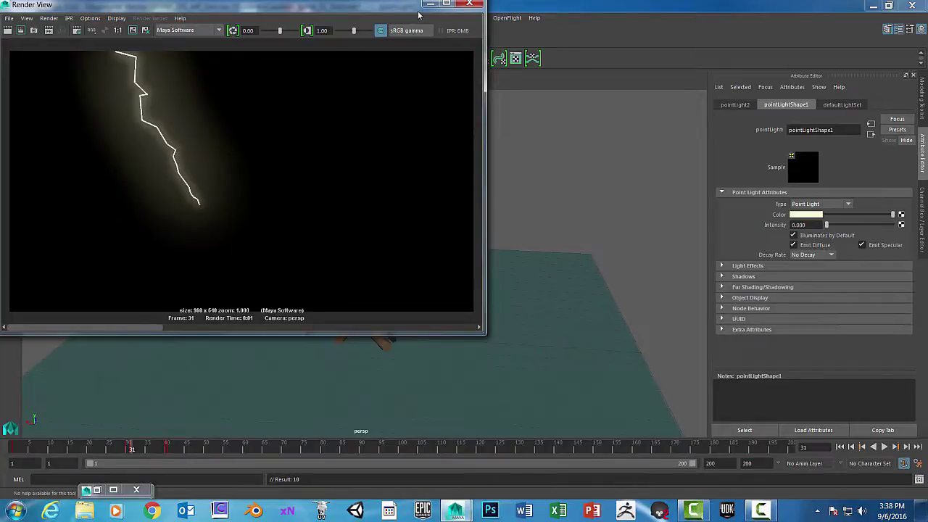
pyautogui.click(468, 6)
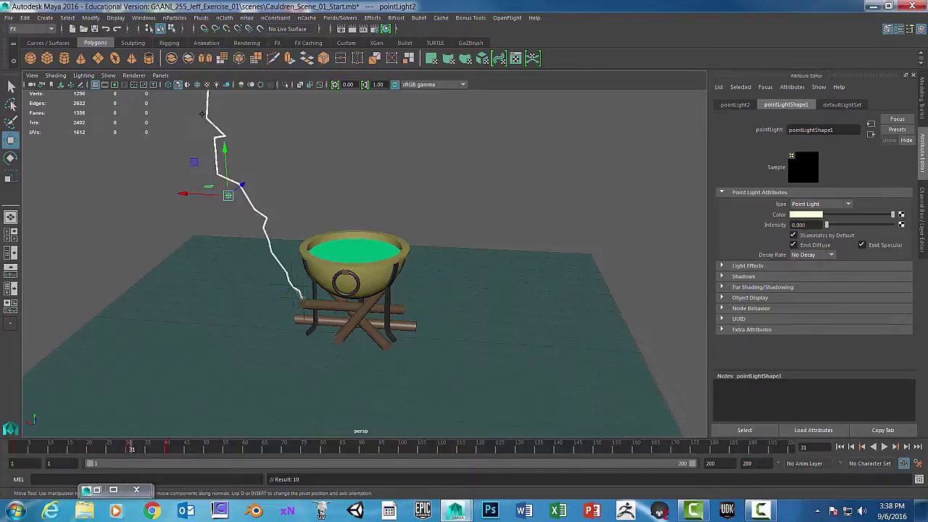
# Step: Set the point light's intensity to 1 without keying it and scrub the timeline around frame 30
pyautogui.click(799, 224)
pyautogui.write('1')
pyautogui.press('Return')
pyautogui.hotkey('alt', 'v')
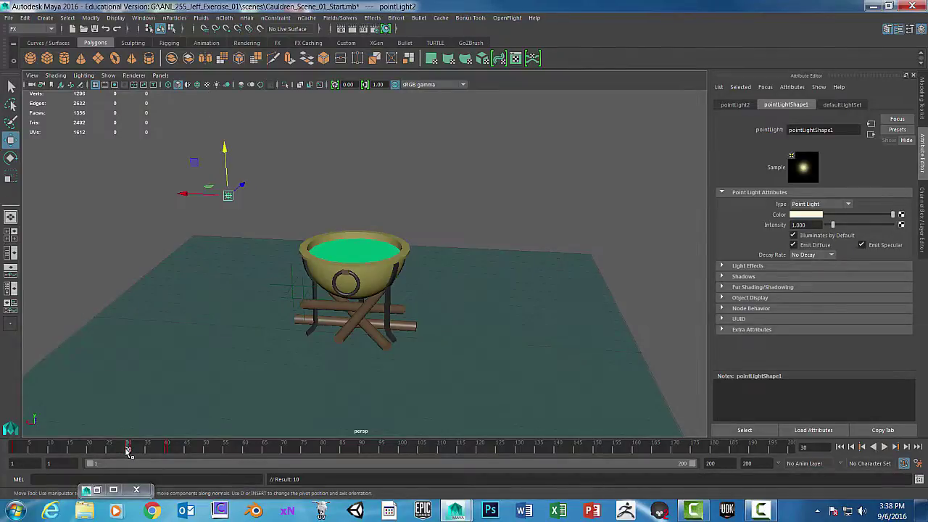
pyautogui.moveTo(126, 450); pyautogui.dragTo(122, 451)
# Step: At frame 1, set the point light's intensity to 0 and key the Intensity attribute
pyautogui.moveTo(108, 451); pyautogui.dragTo(13, 451)
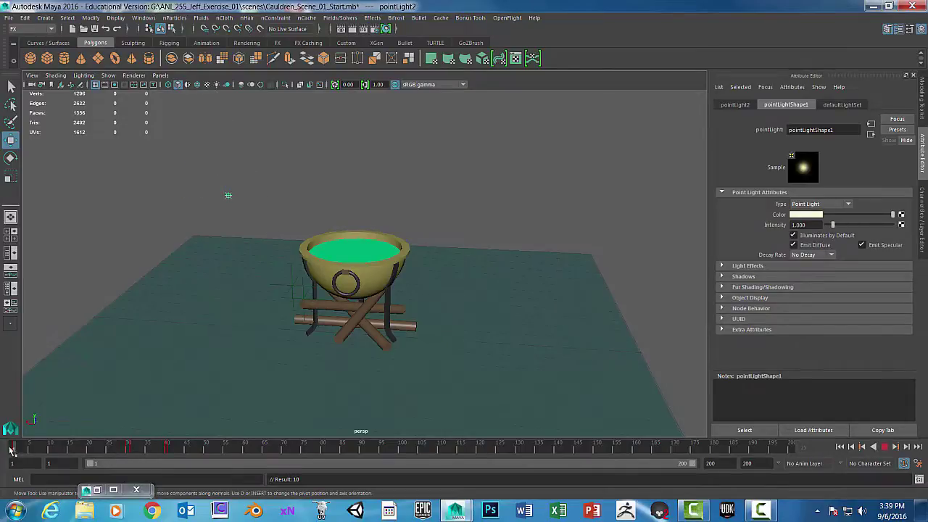
pyautogui.rightClick(774, 226)
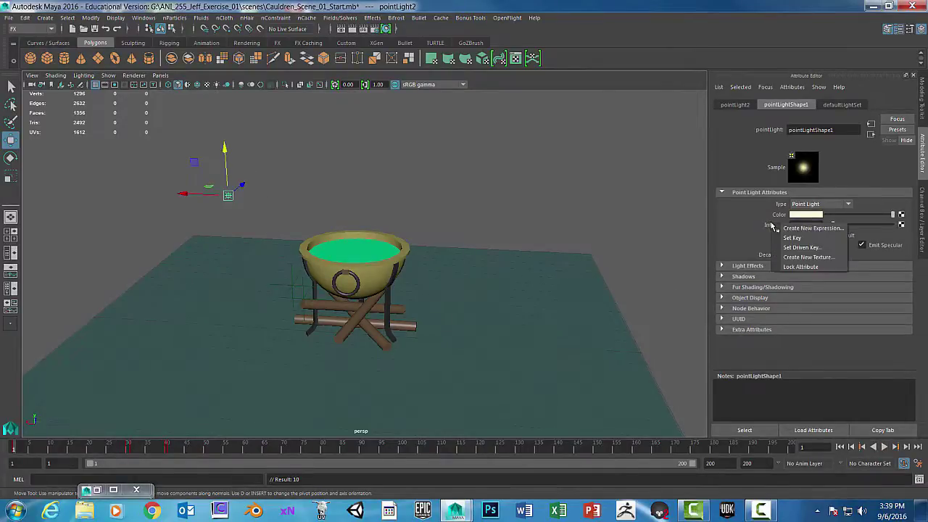
pyautogui.click(796, 234)
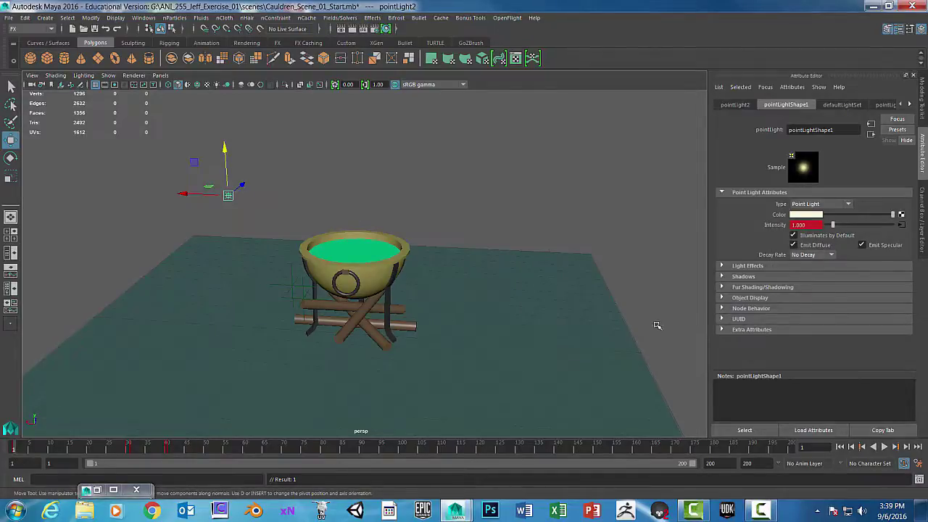
pyautogui.rightClick(773, 228)
pyautogui.write('0.1')
pyautogui.press('Return')
pyautogui.rightClick(774, 228)
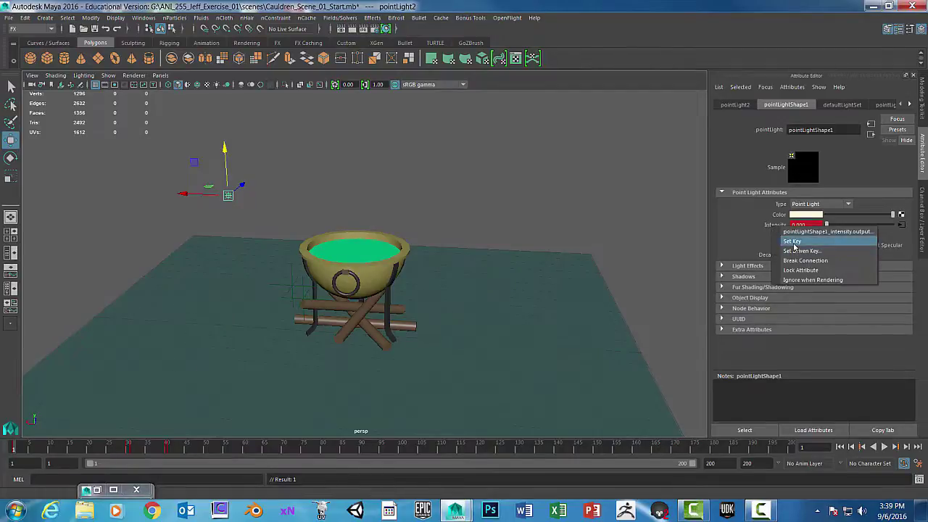
pyautogui.hotkey('alt', 'v')
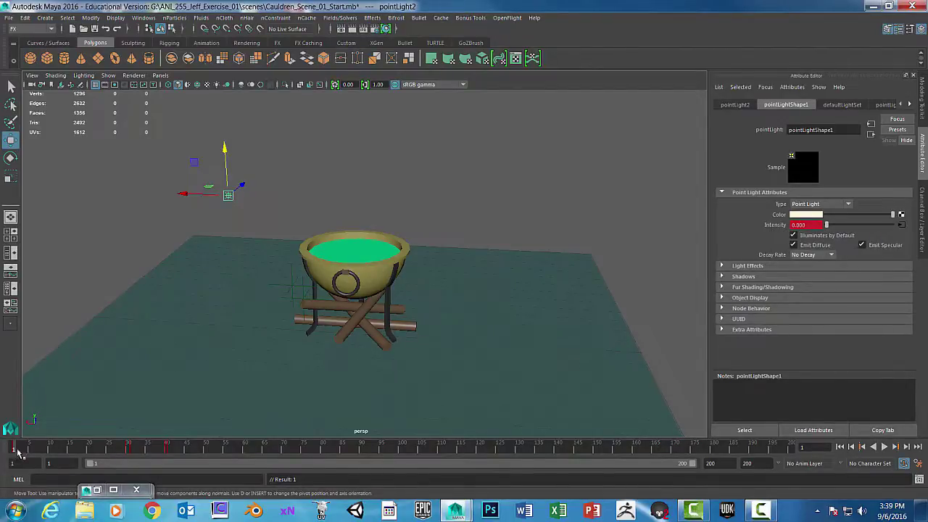
# Step: At frame 30, key the point light's Intensity attribute at 0
pyautogui.click(135, 451)
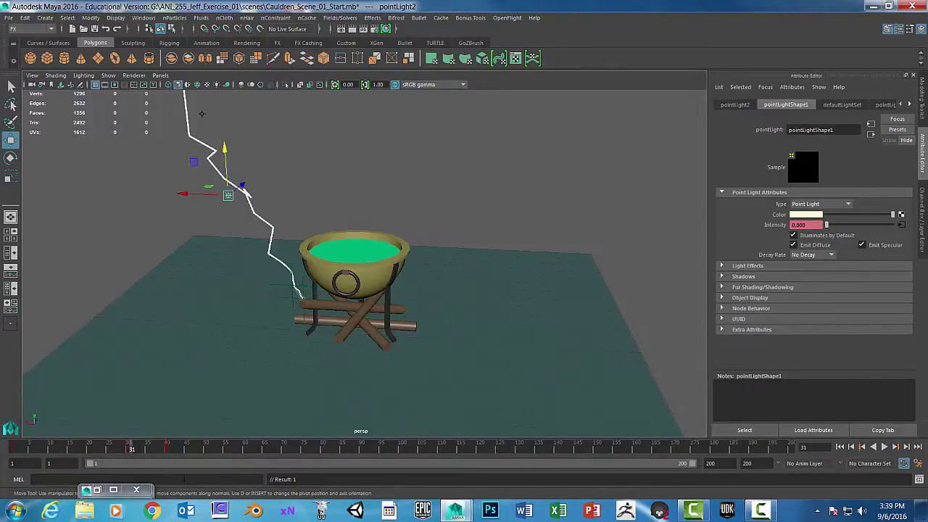
pyautogui.click(129, 448)
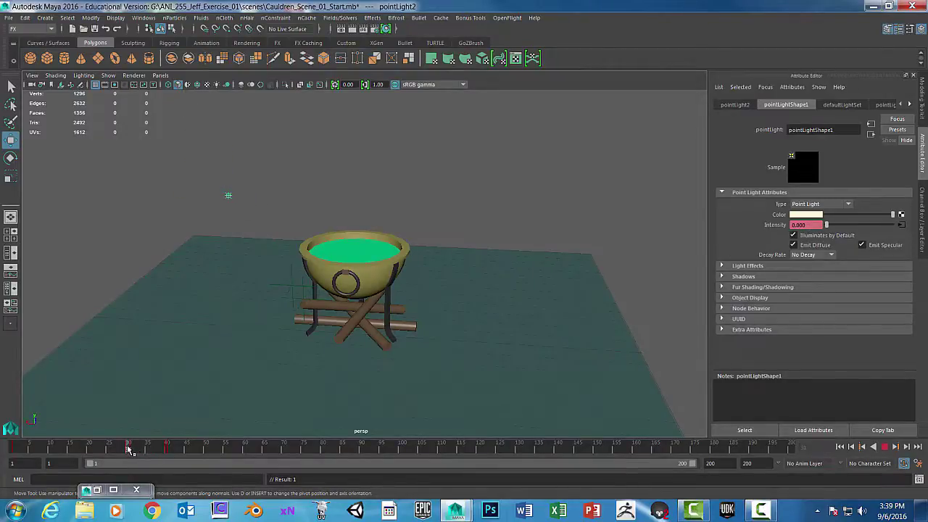
pyautogui.rightClick(787, 226)
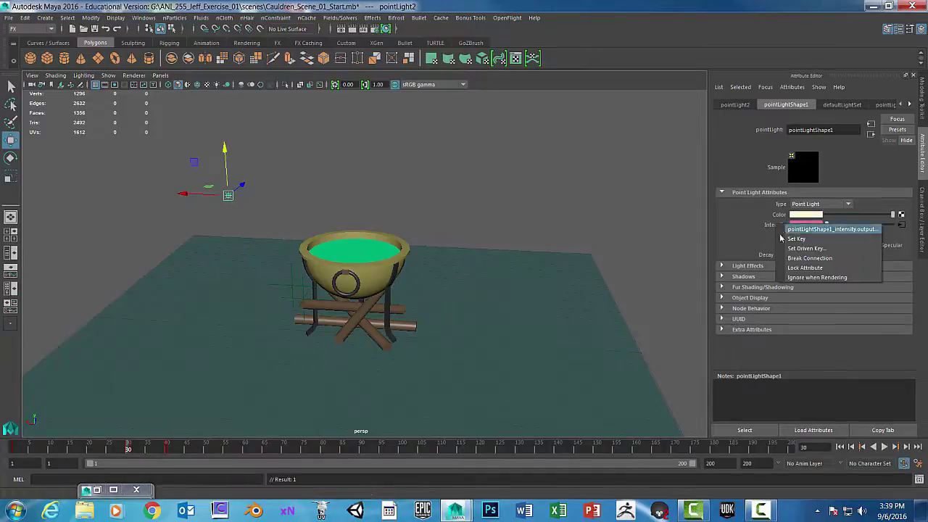
pyautogui.click(804, 240)
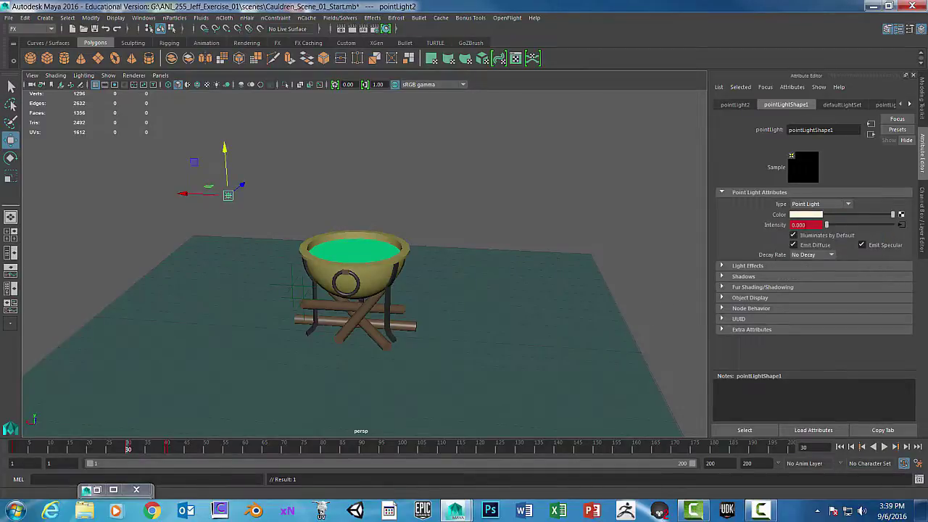
# Step: At frame 31, set the point light's intensity to 1 and key the Intensity attribute
pyautogui.click(136, 450)
pyautogui.click(133, 449)
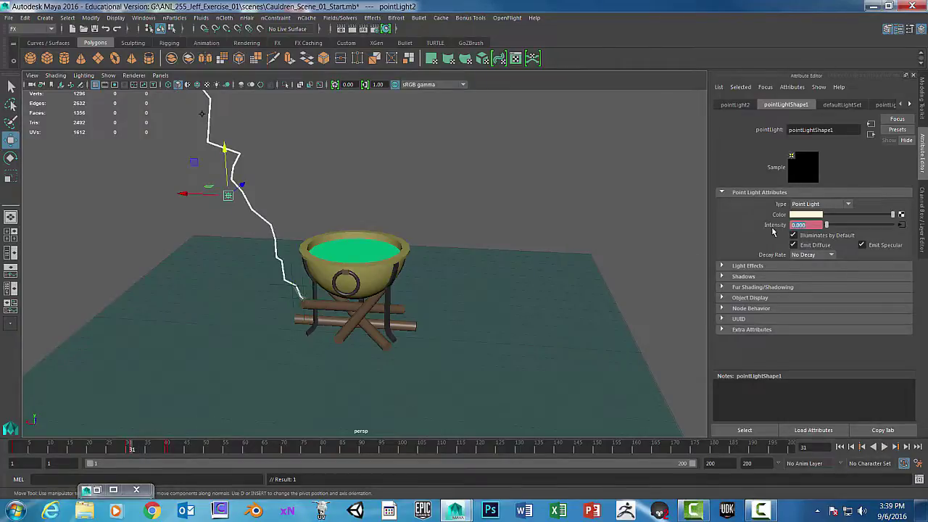
pyautogui.press('Return')
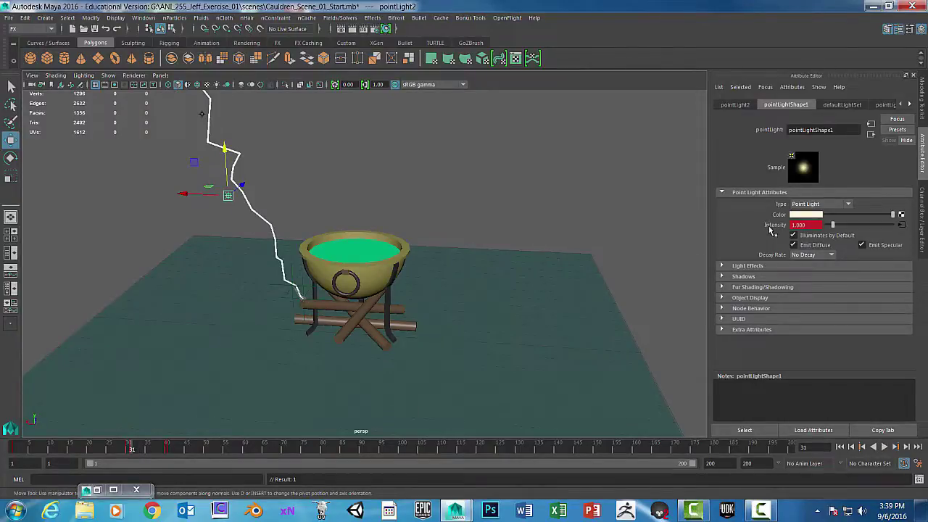
pyautogui.rightClick(772, 227)
pyautogui.click(789, 237)
# Step: Go to the key at frame 40 and key the point light's intensity at 1
pyautogui.click(896, 447)
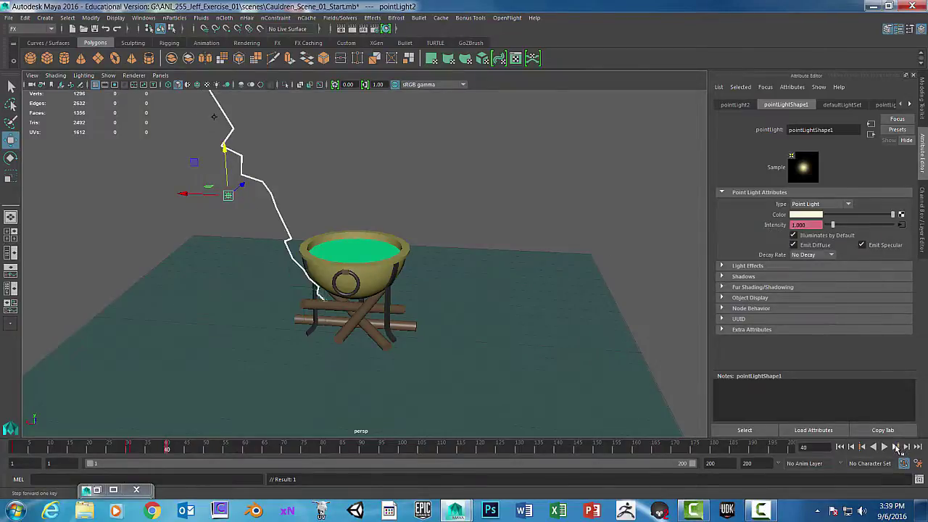
pyautogui.doubleClick(798, 224)
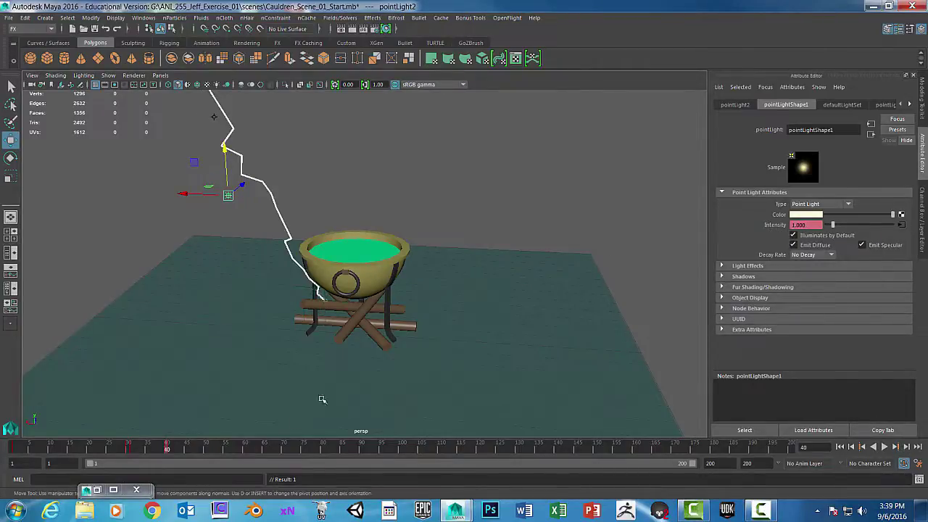
pyautogui.rightClick(776, 227)
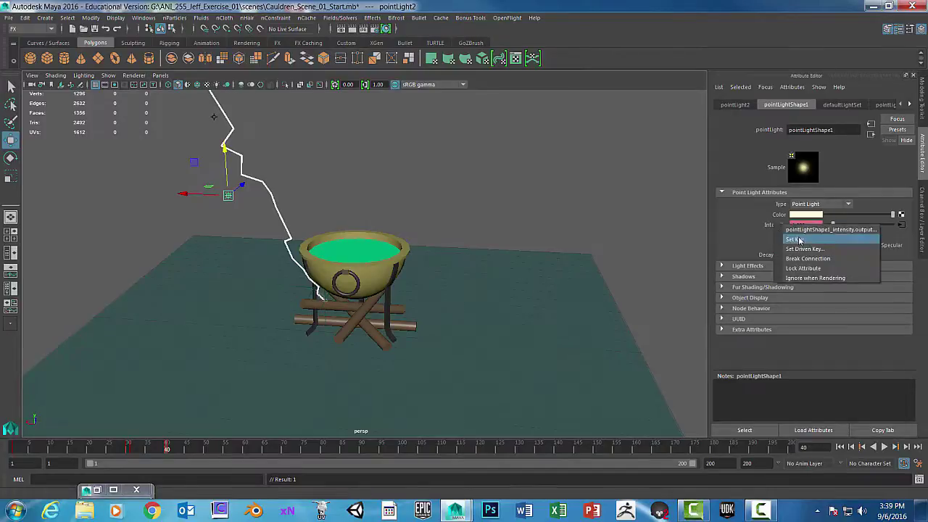
pyautogui.click(794, 240)
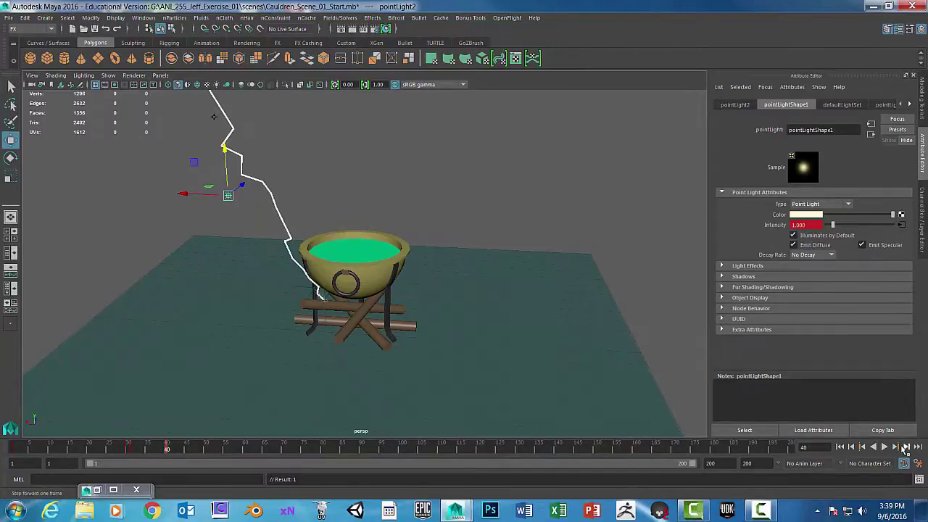
# Step: At frame 41, set the point light's intensity to 0 and key the Intensity attribute
pyautogui.click(906, 447)
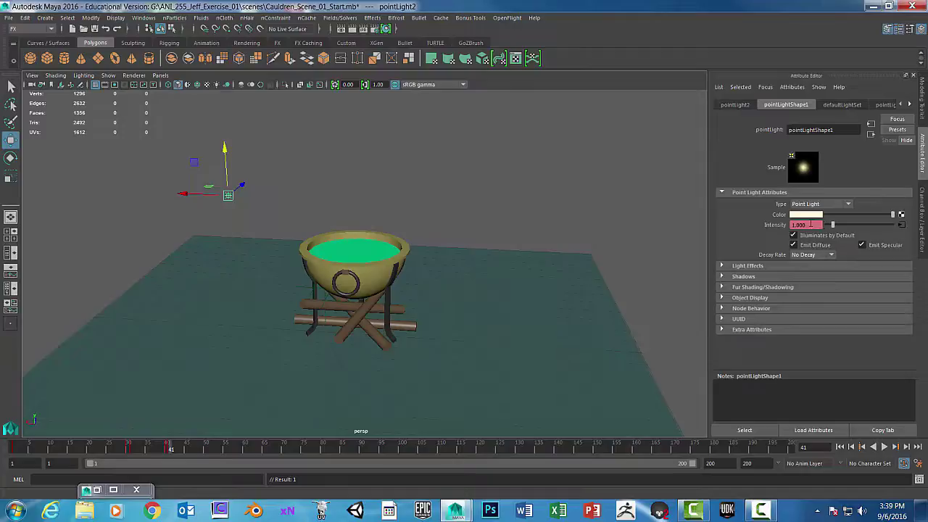
pyautogui.write('0')
pyautogui.press('Return')
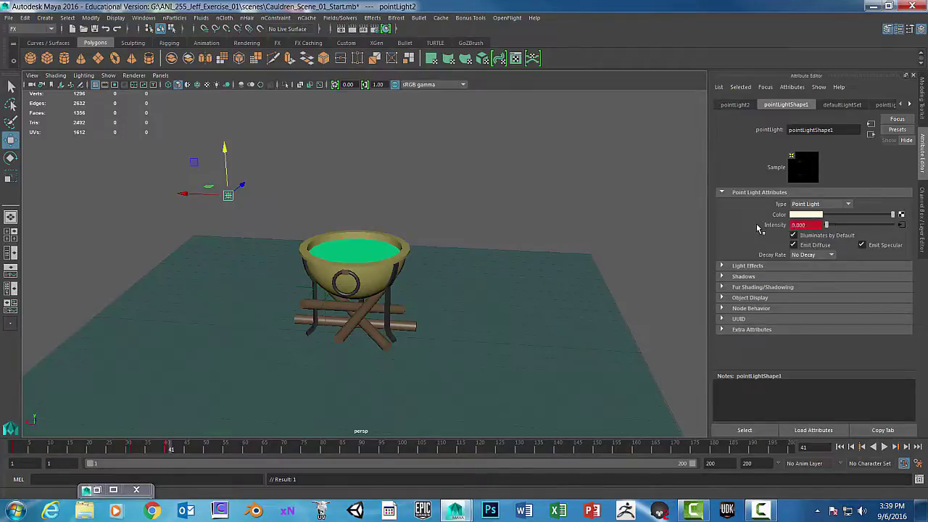
pyautogui.rightClick(774, 229)
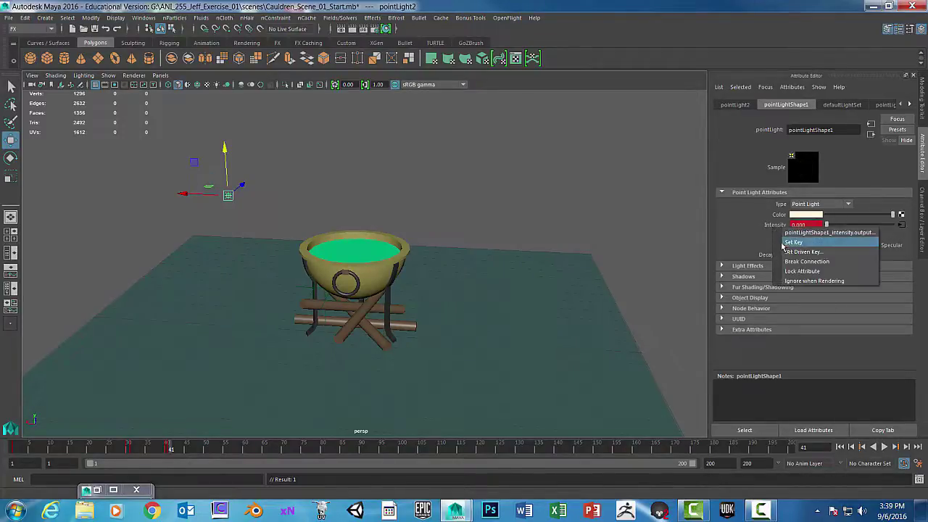
pyautogui.click(787, 249)
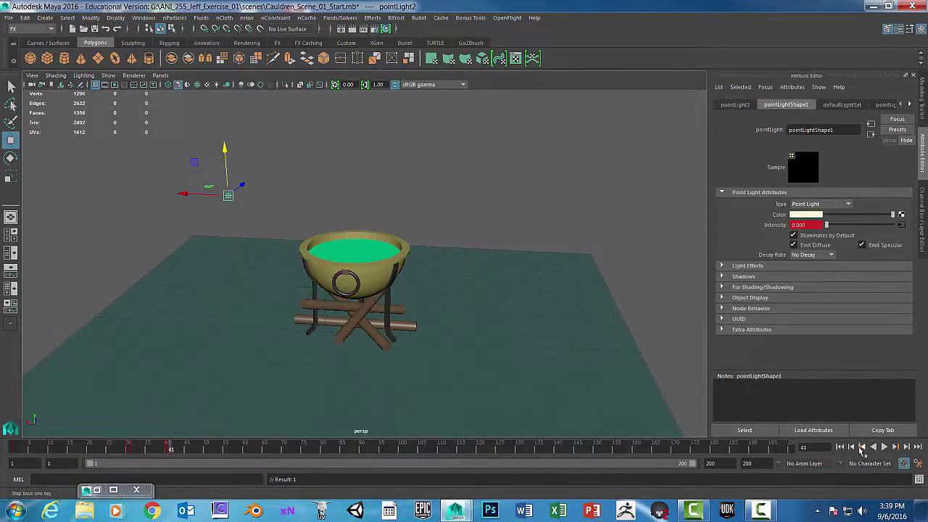
# Step: Step back through the keys at frames 40 and 31 to frame 1 to check the light's intensity
pyautogui.click(862, 448)
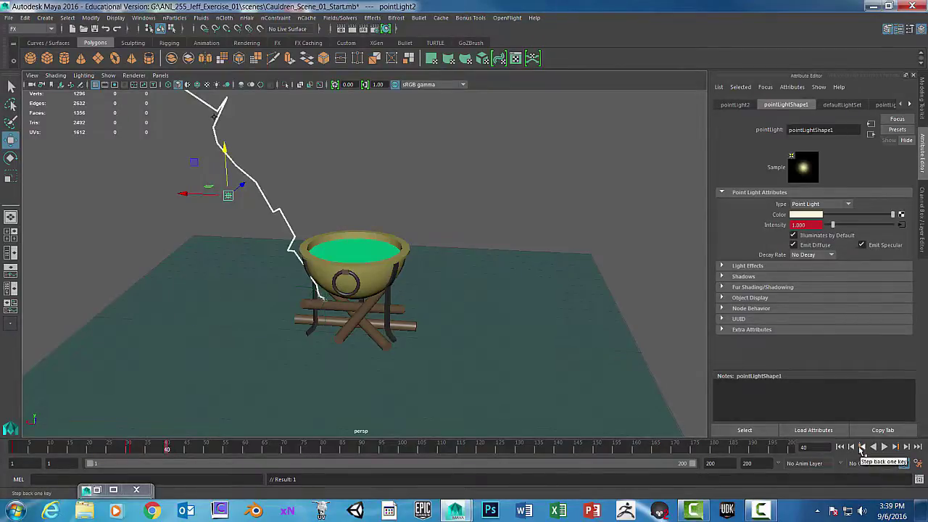
pyautogui.click(862, 447)
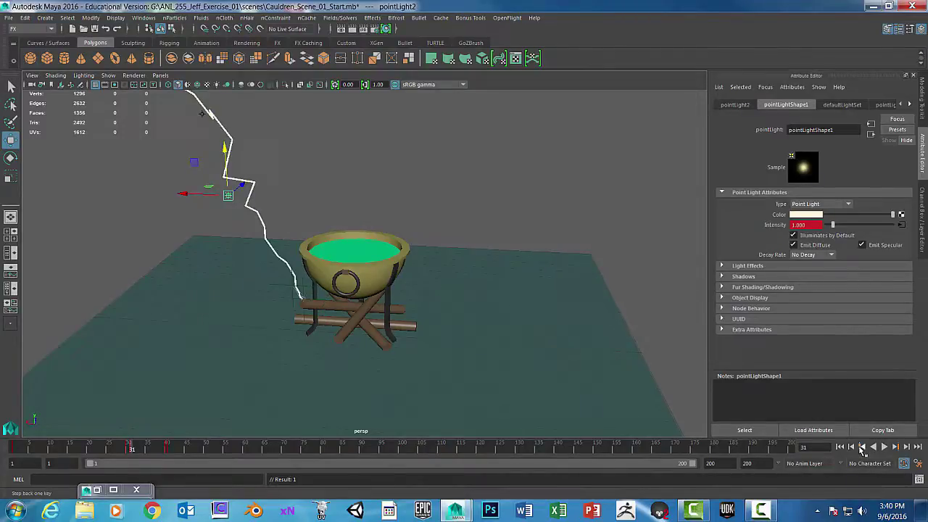
pyautogui.click(862, 448)
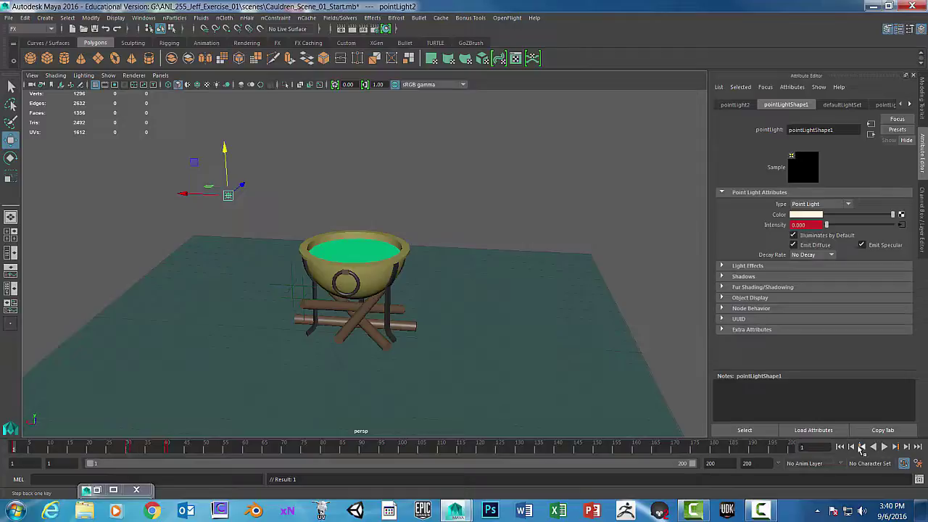
# Step: Play the animation, stop during the strike at frame 36, and render a test image of the lit scene
pyautogui.click(884, 448)
pyautogui.press('Escape')
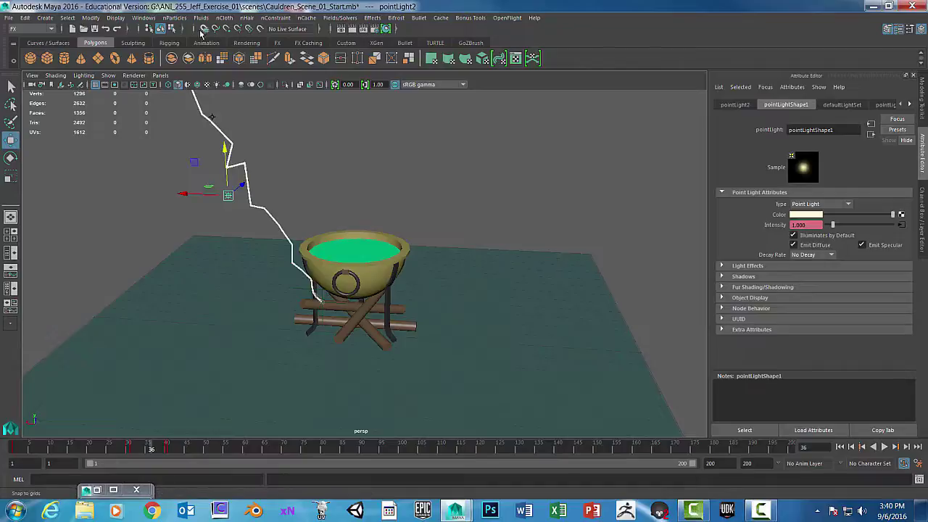
pyautogui.click(351, 29)
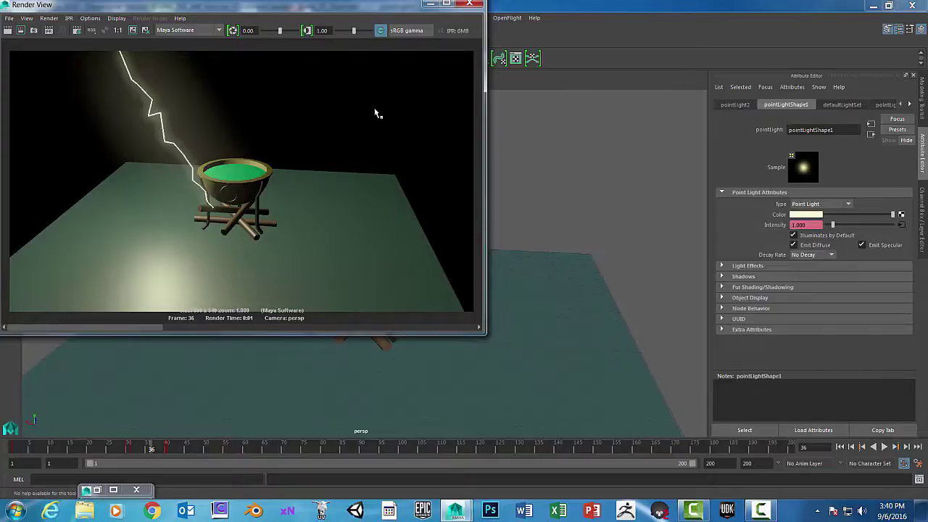
pyautogui.click(469, 3)
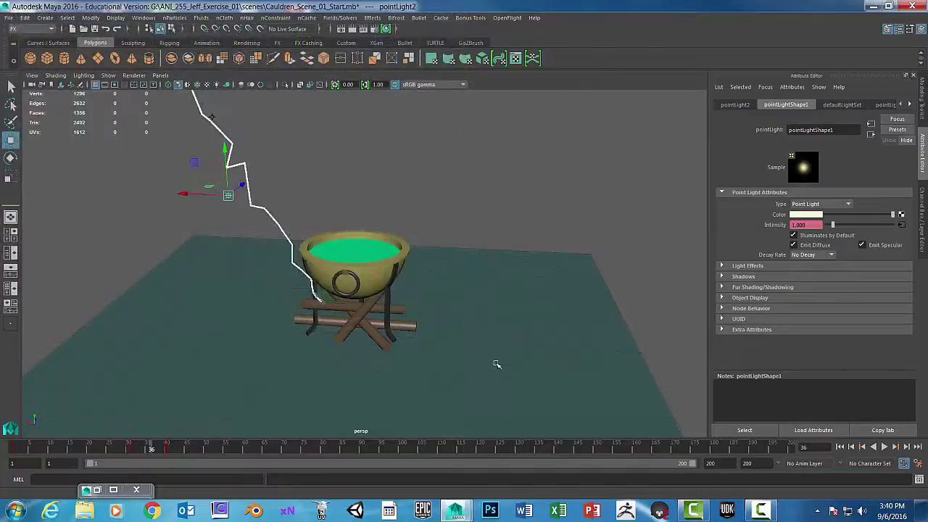
# Step: Play back the lightning strike from a lower viewing angle and return the timeline to frame 1
pyautogui.keyDown('alt'); pyautogui.moveTo(497, 365); pyautogui.dragTo(435, 325); pyautogui.keyUp('alt')
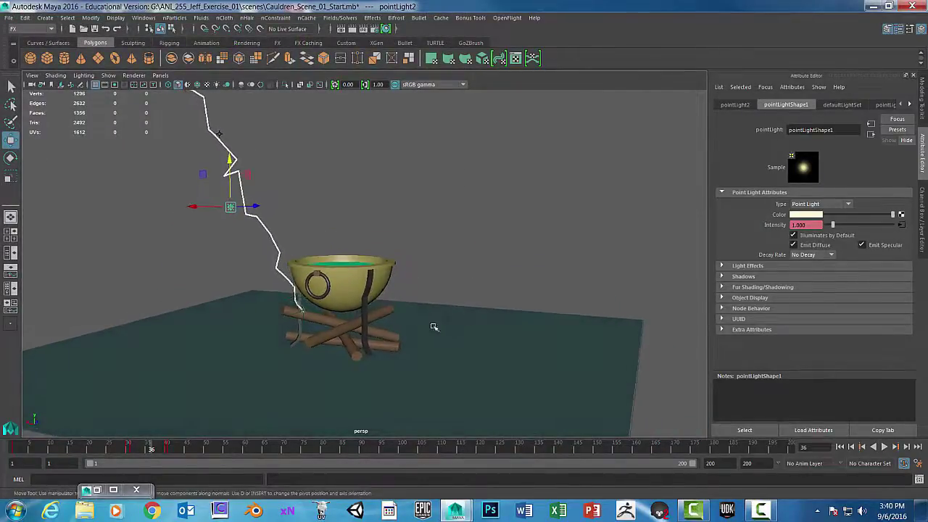
pyautogui.hotkey('alt', 'v')
pyautogui.moveTo(151, 447); pyautogui.dragTo(13, 449)
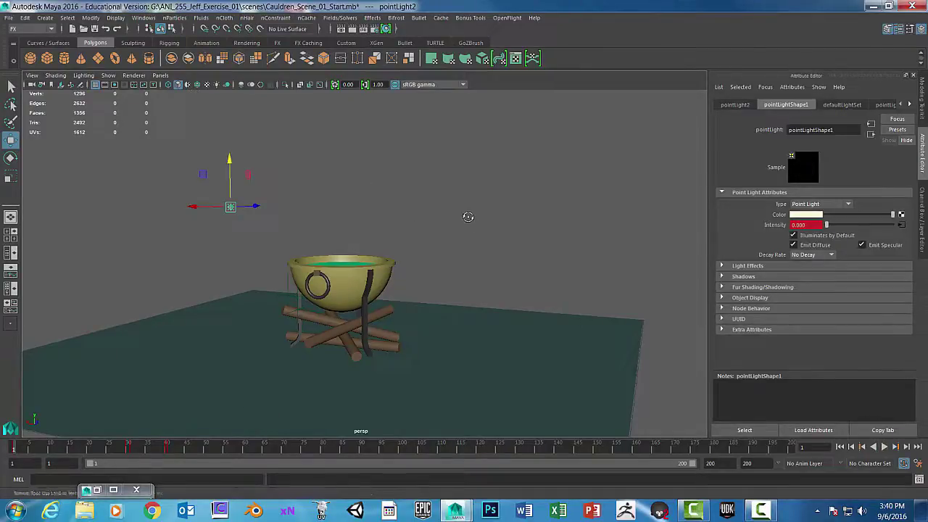
pyautogui.keyDown('alt'); pyautogui.moveTo(467, 215); pyautogui.dragTo(480, 231); pyautogui.keyUp('alt')
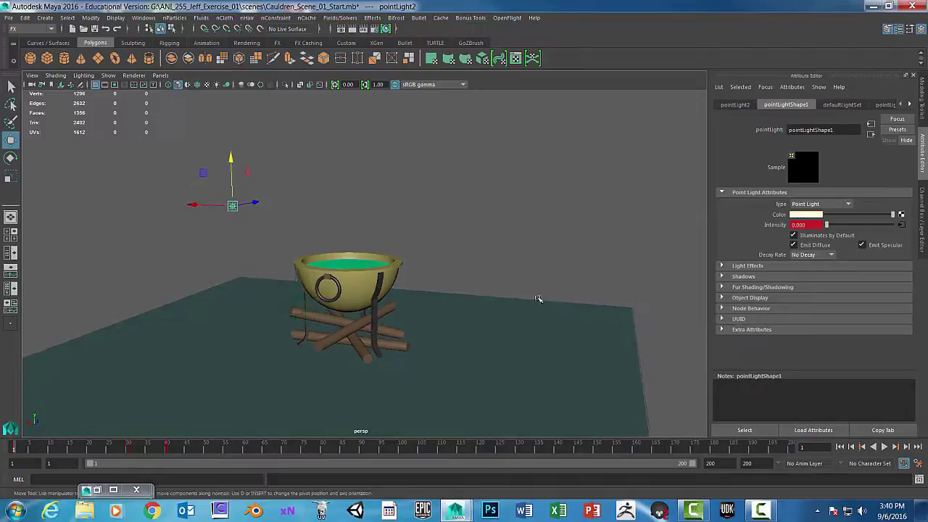